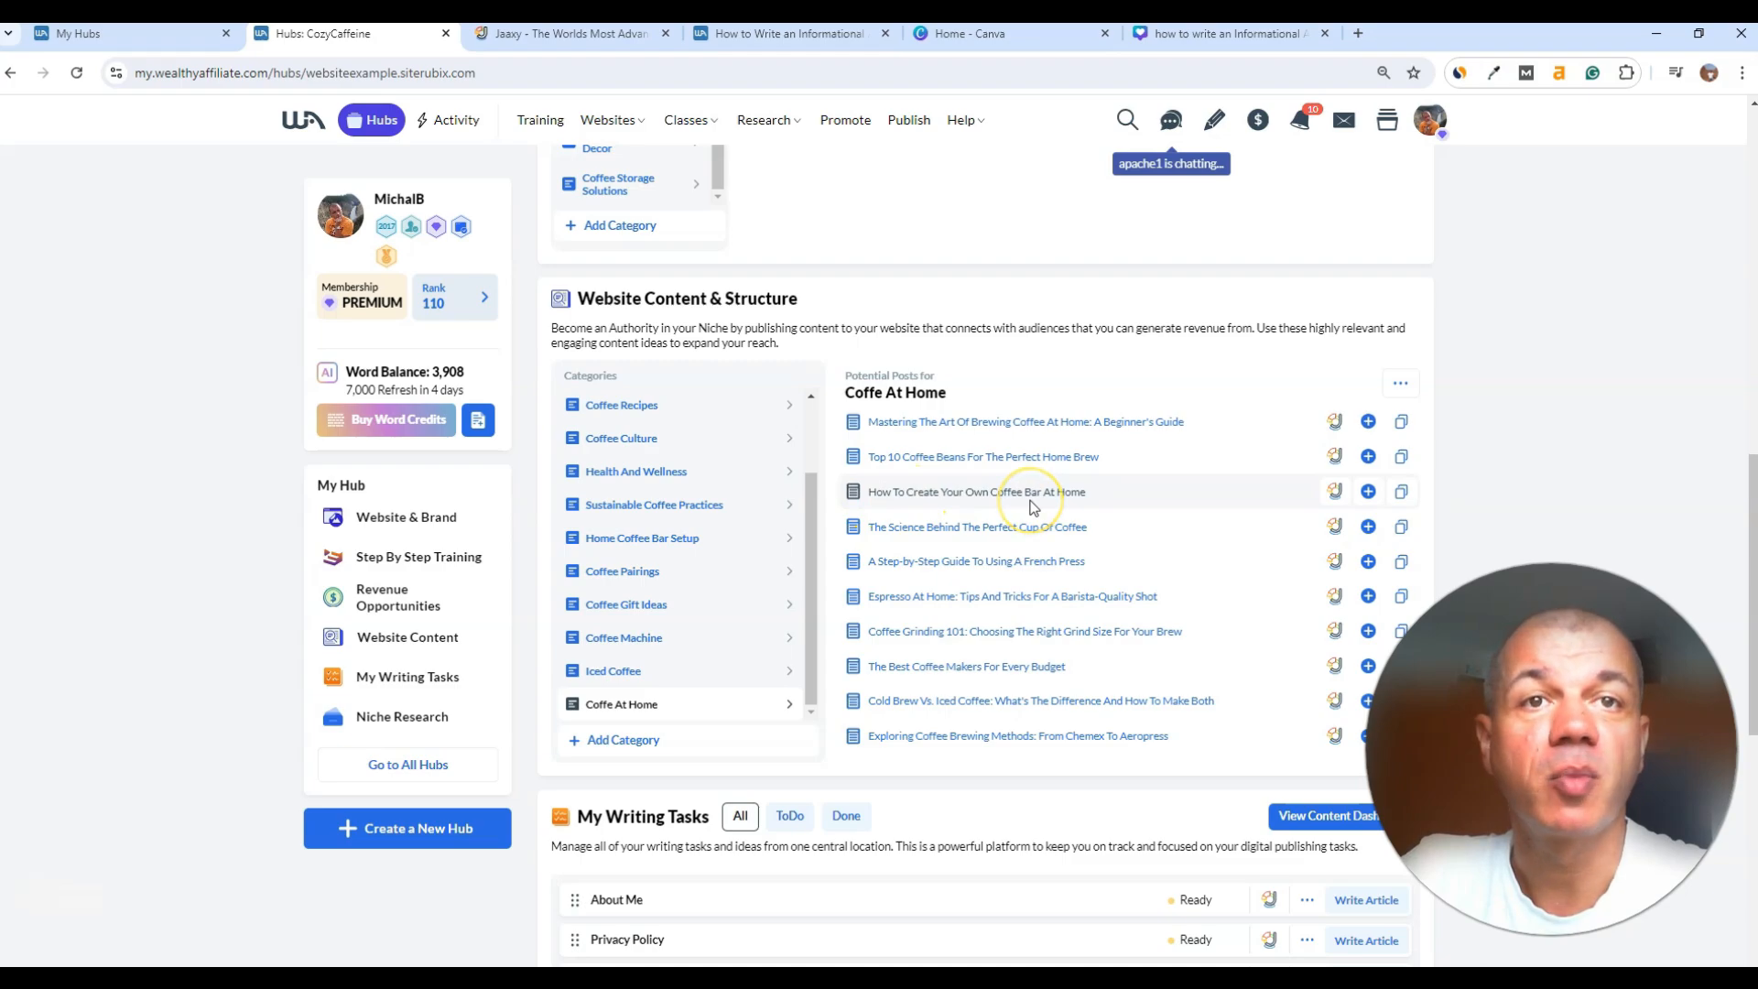
# Step: Get article suggestions for the keyword "how to make iced coffee" and add "How To Make Iced Coffee" to My Writing Tasks
pyautogui.scroll(-1, 961, 568)
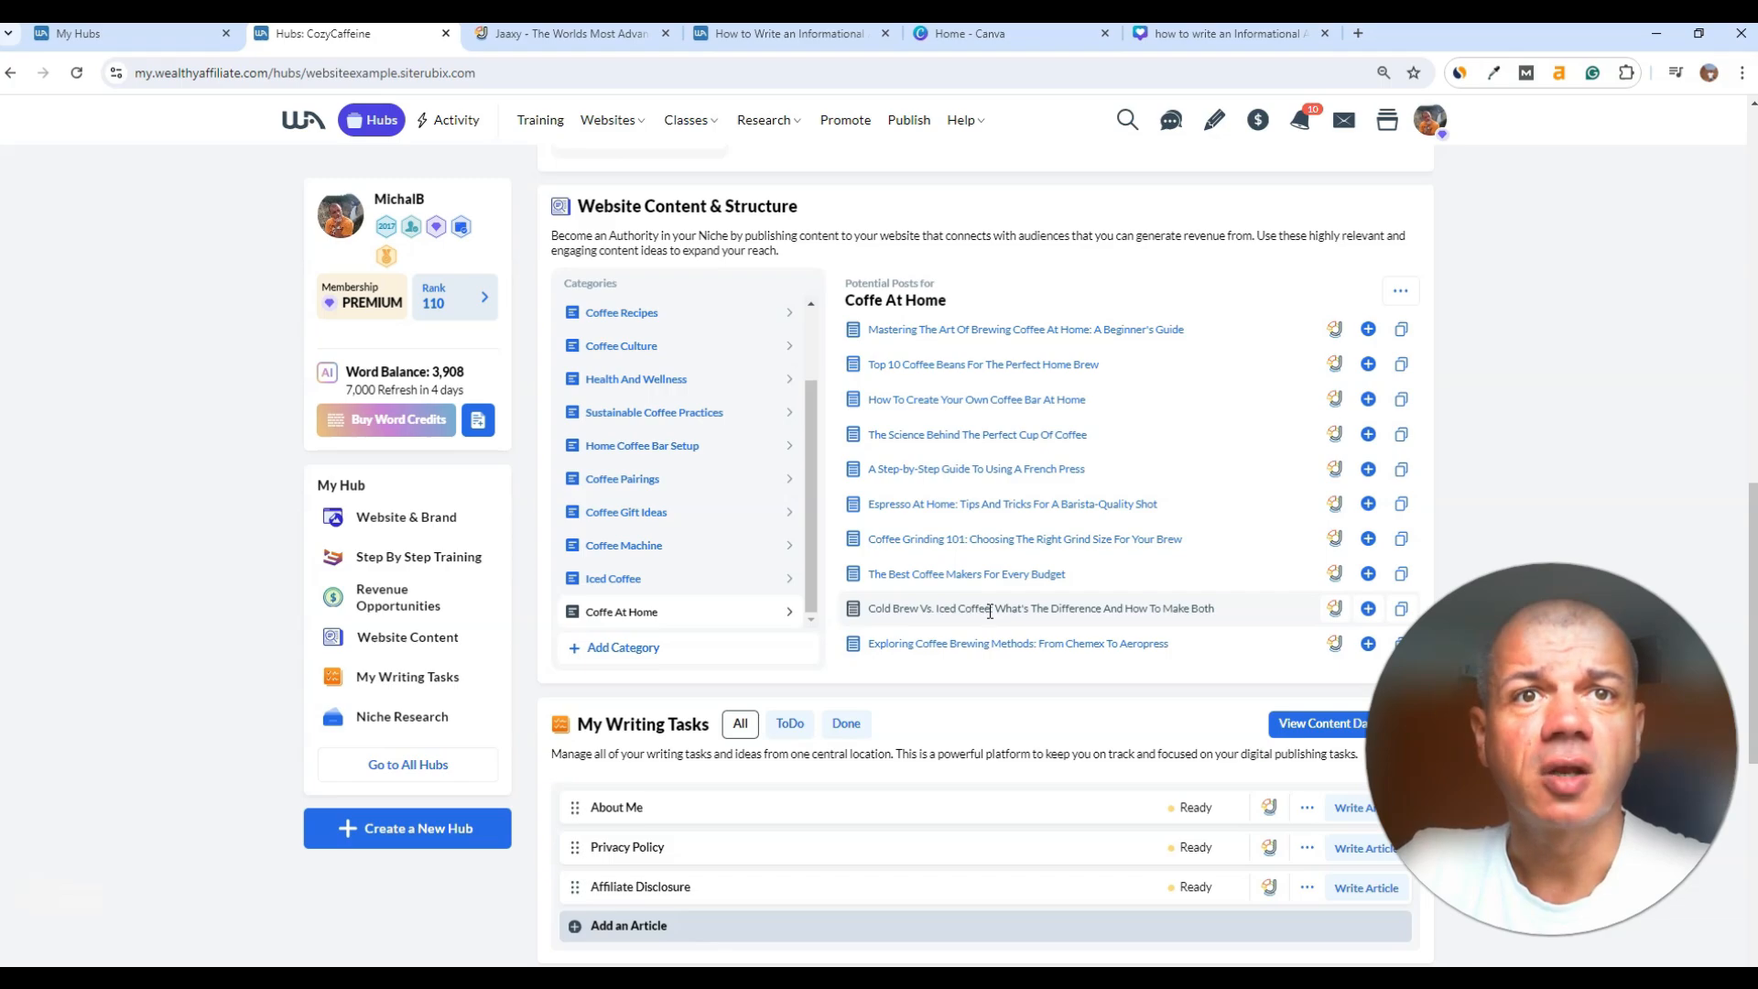
pyautogui.scroll(-1, 738, 812)
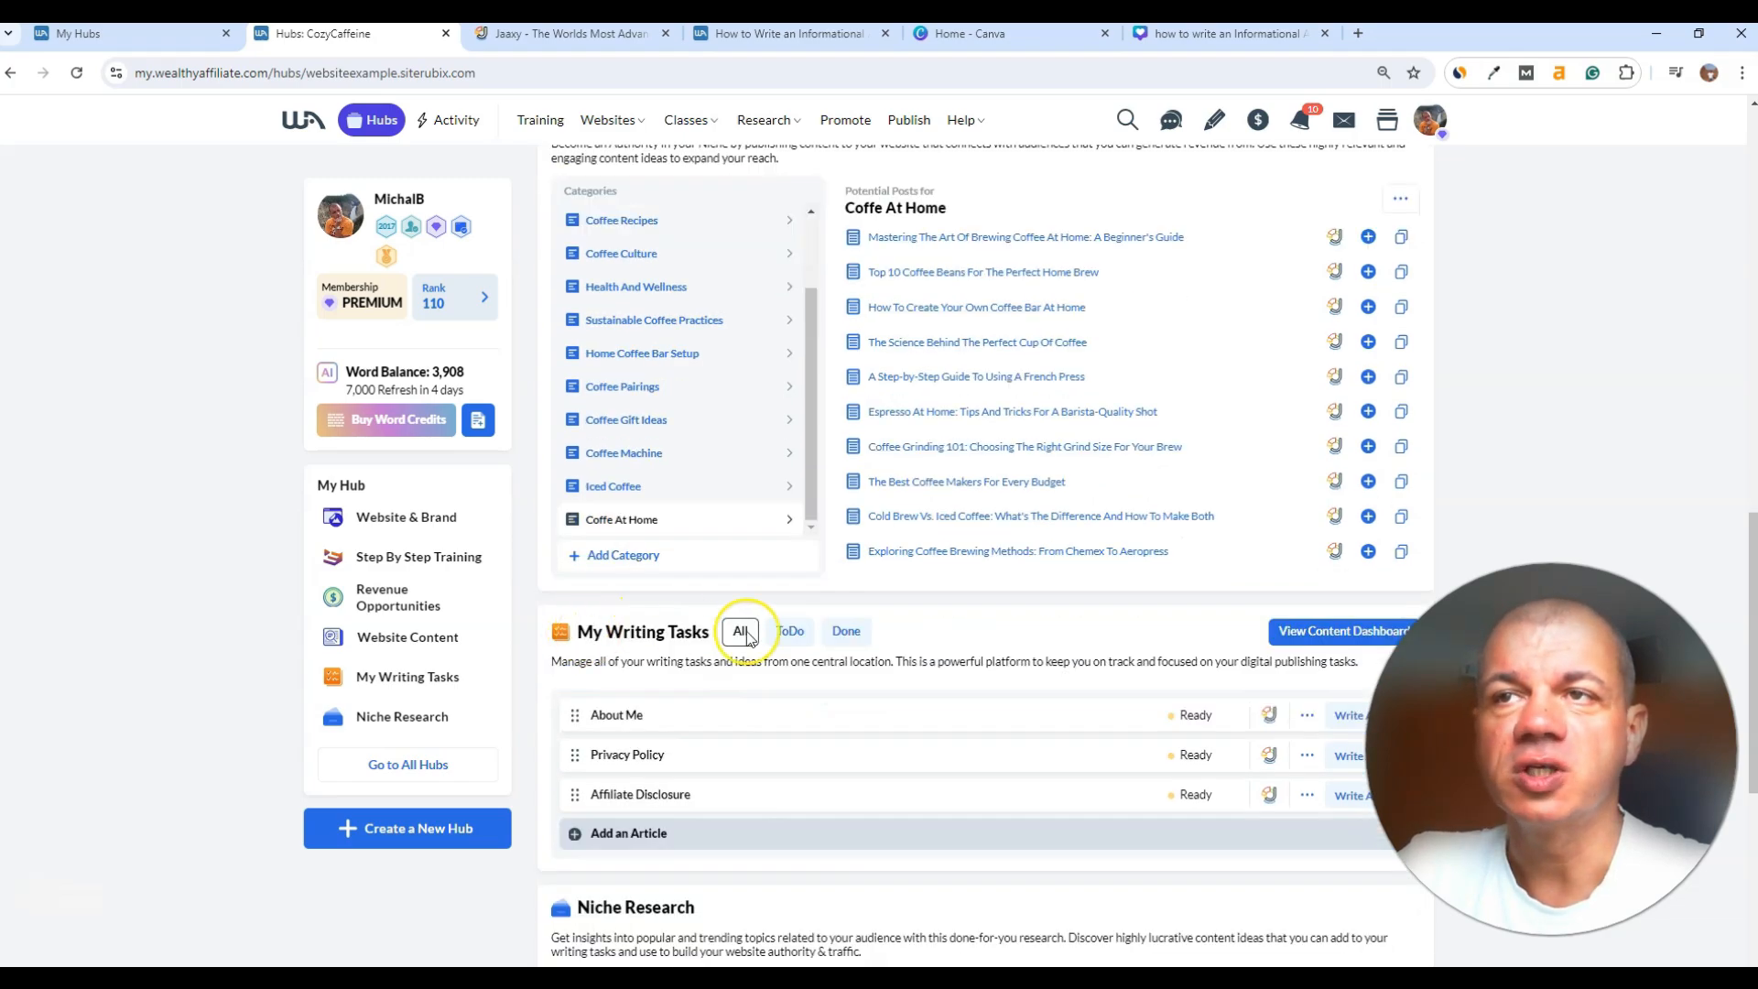
pyautogui.click(626, 840)
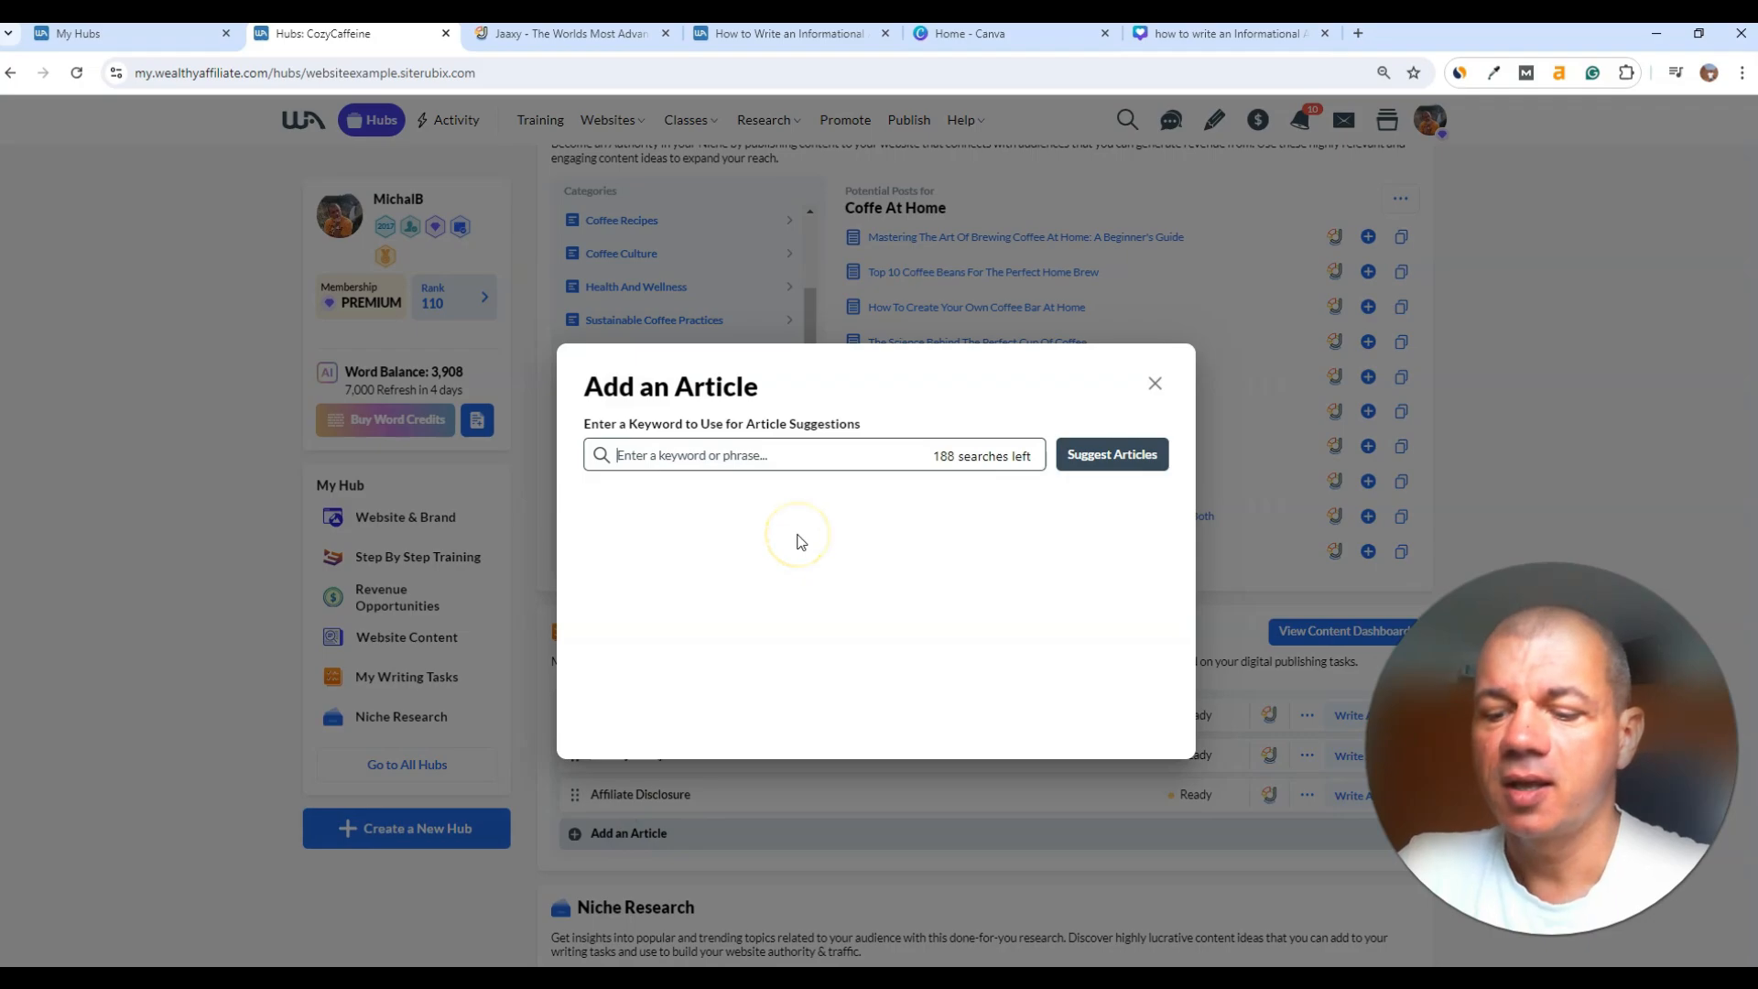
pyautogui.write('how to')
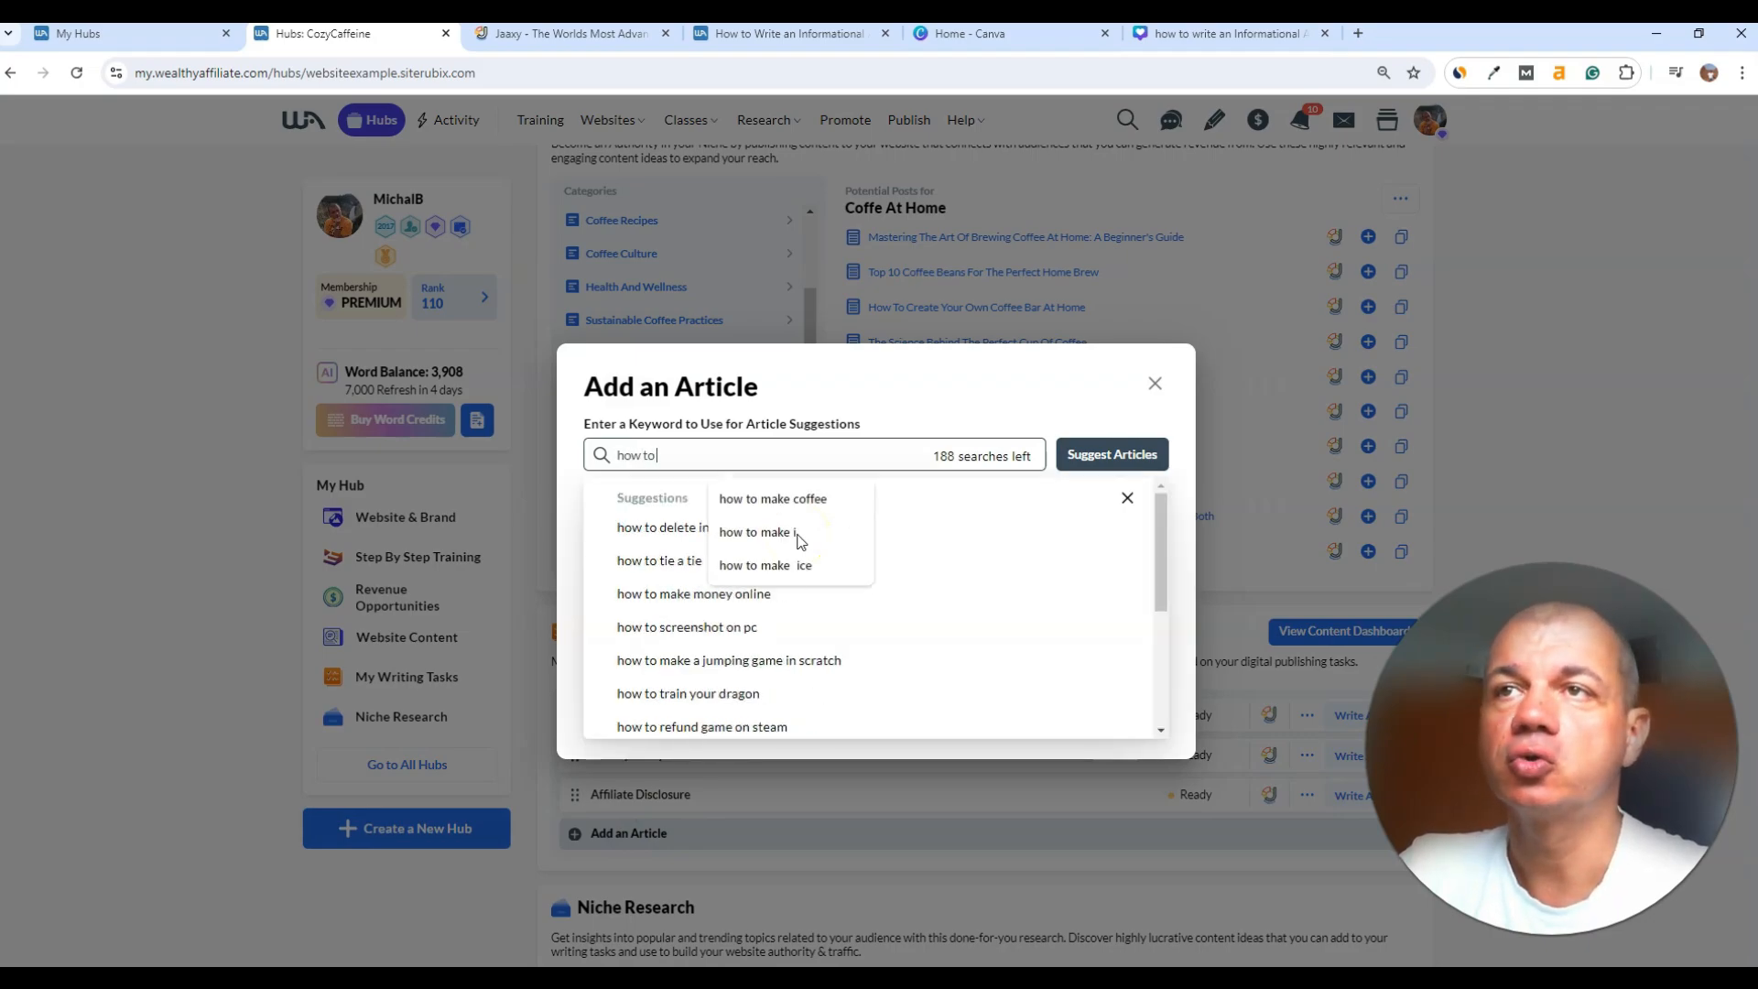
pyautogui.write(' make ic')
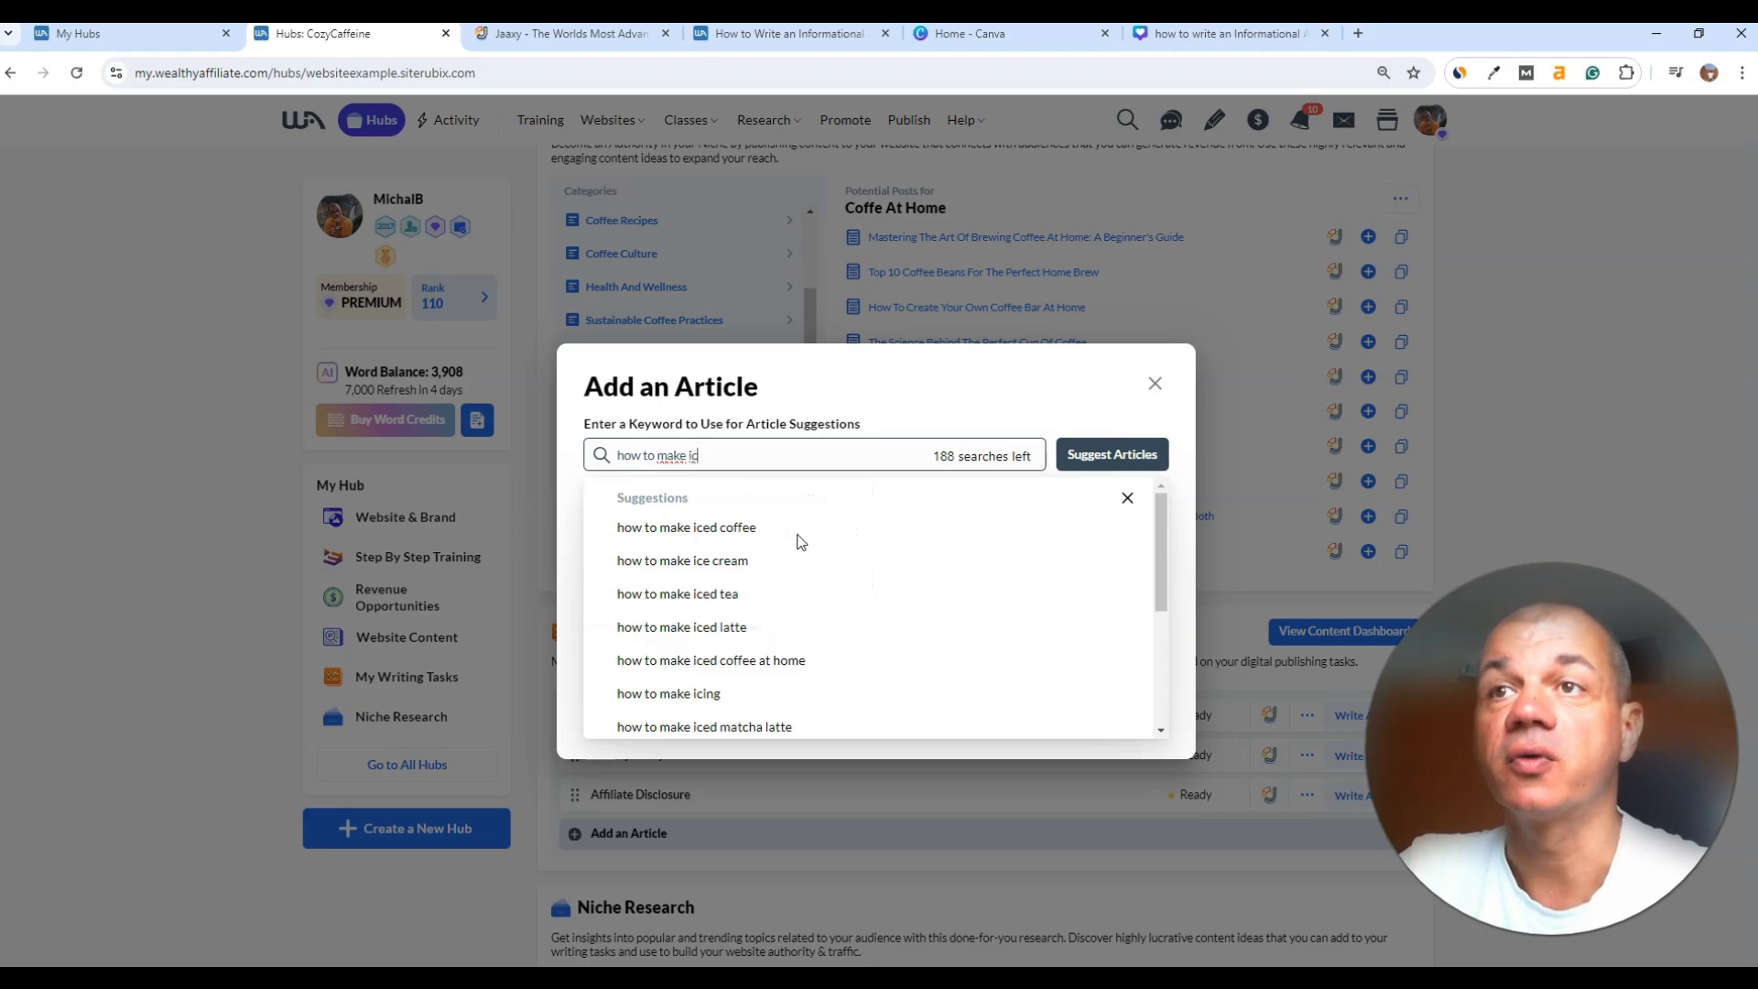
pyautogui.click(745, 526)
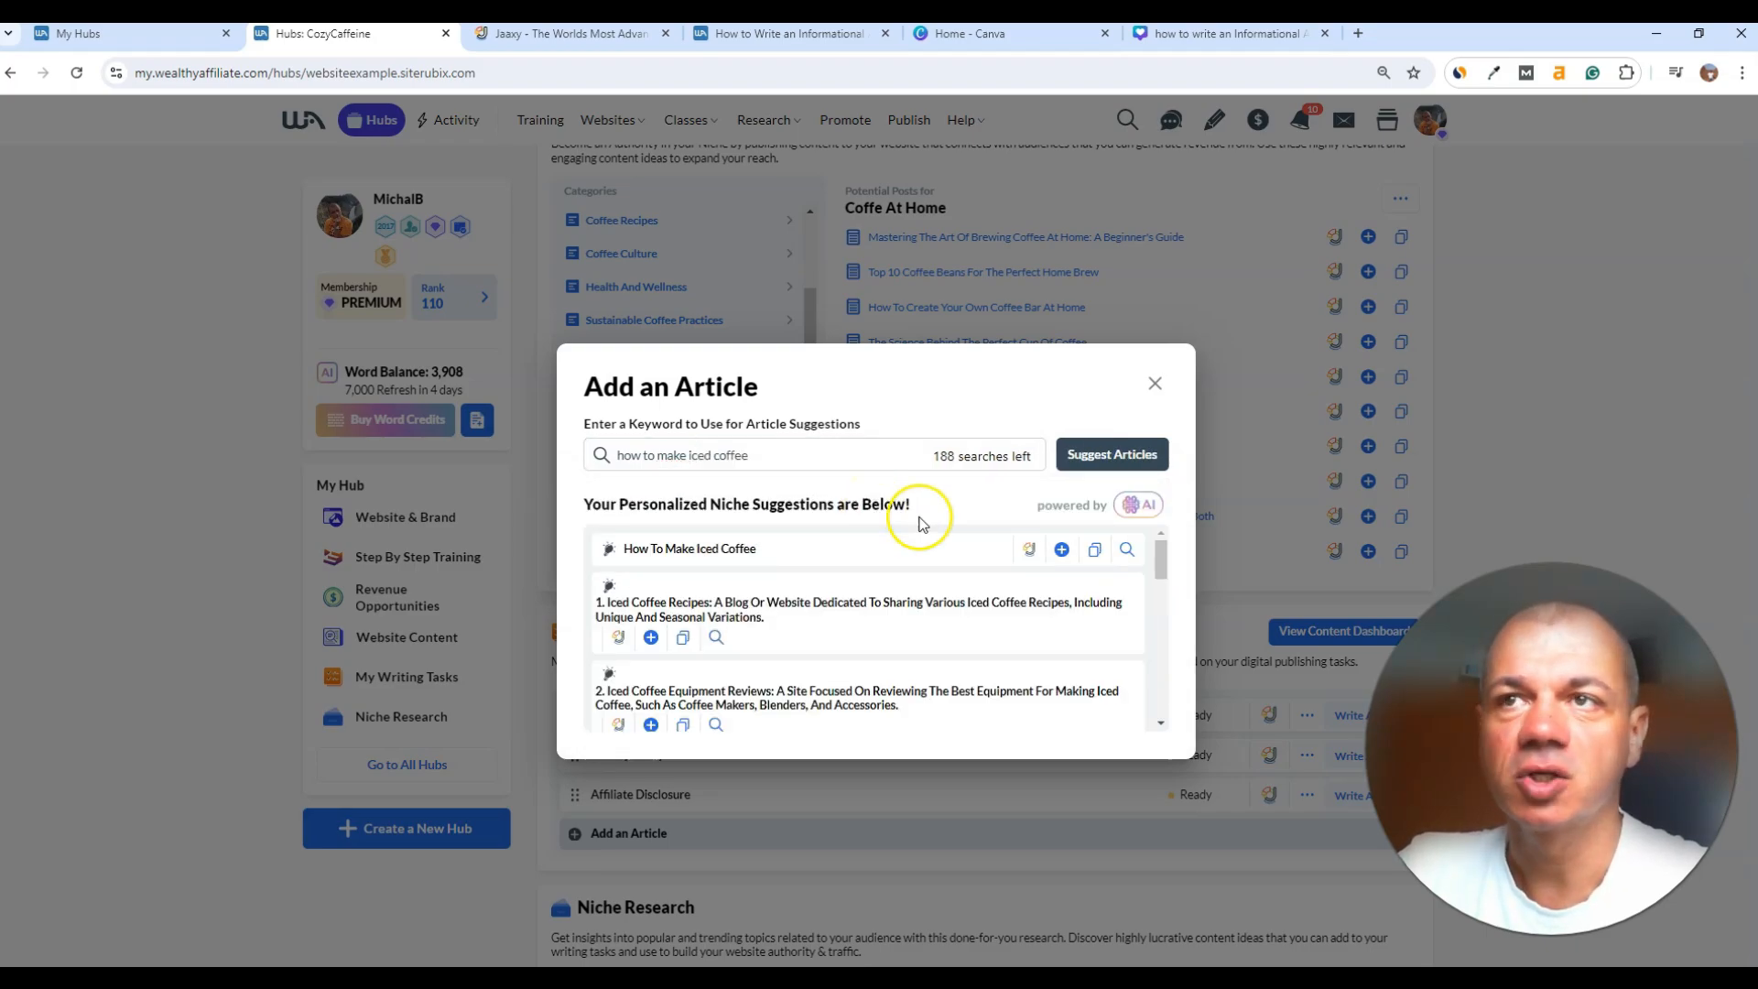
pyautogui.click(1062, 551)
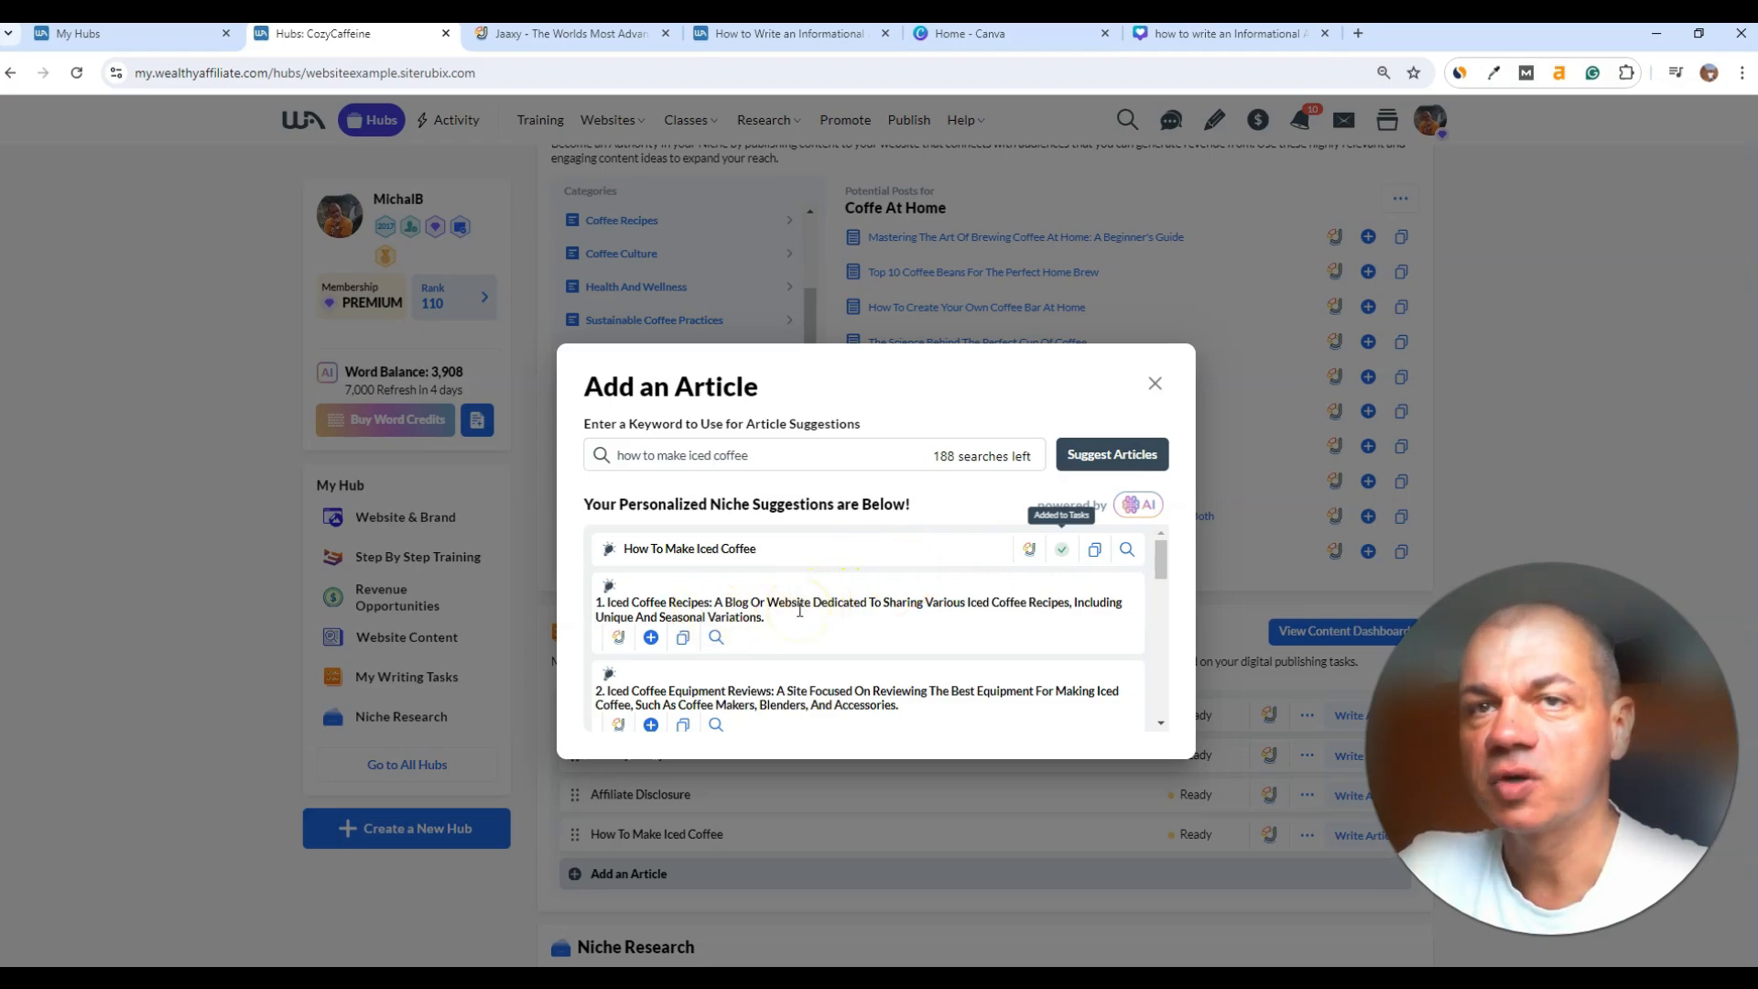
# Step: Add suggestions 4, Iced Coffee Tutorials, and 6, Iced Coffee Ingredients Store, to the writing tasks and close the article suggestions
pyautogui.scroll(-1, 799, 609)
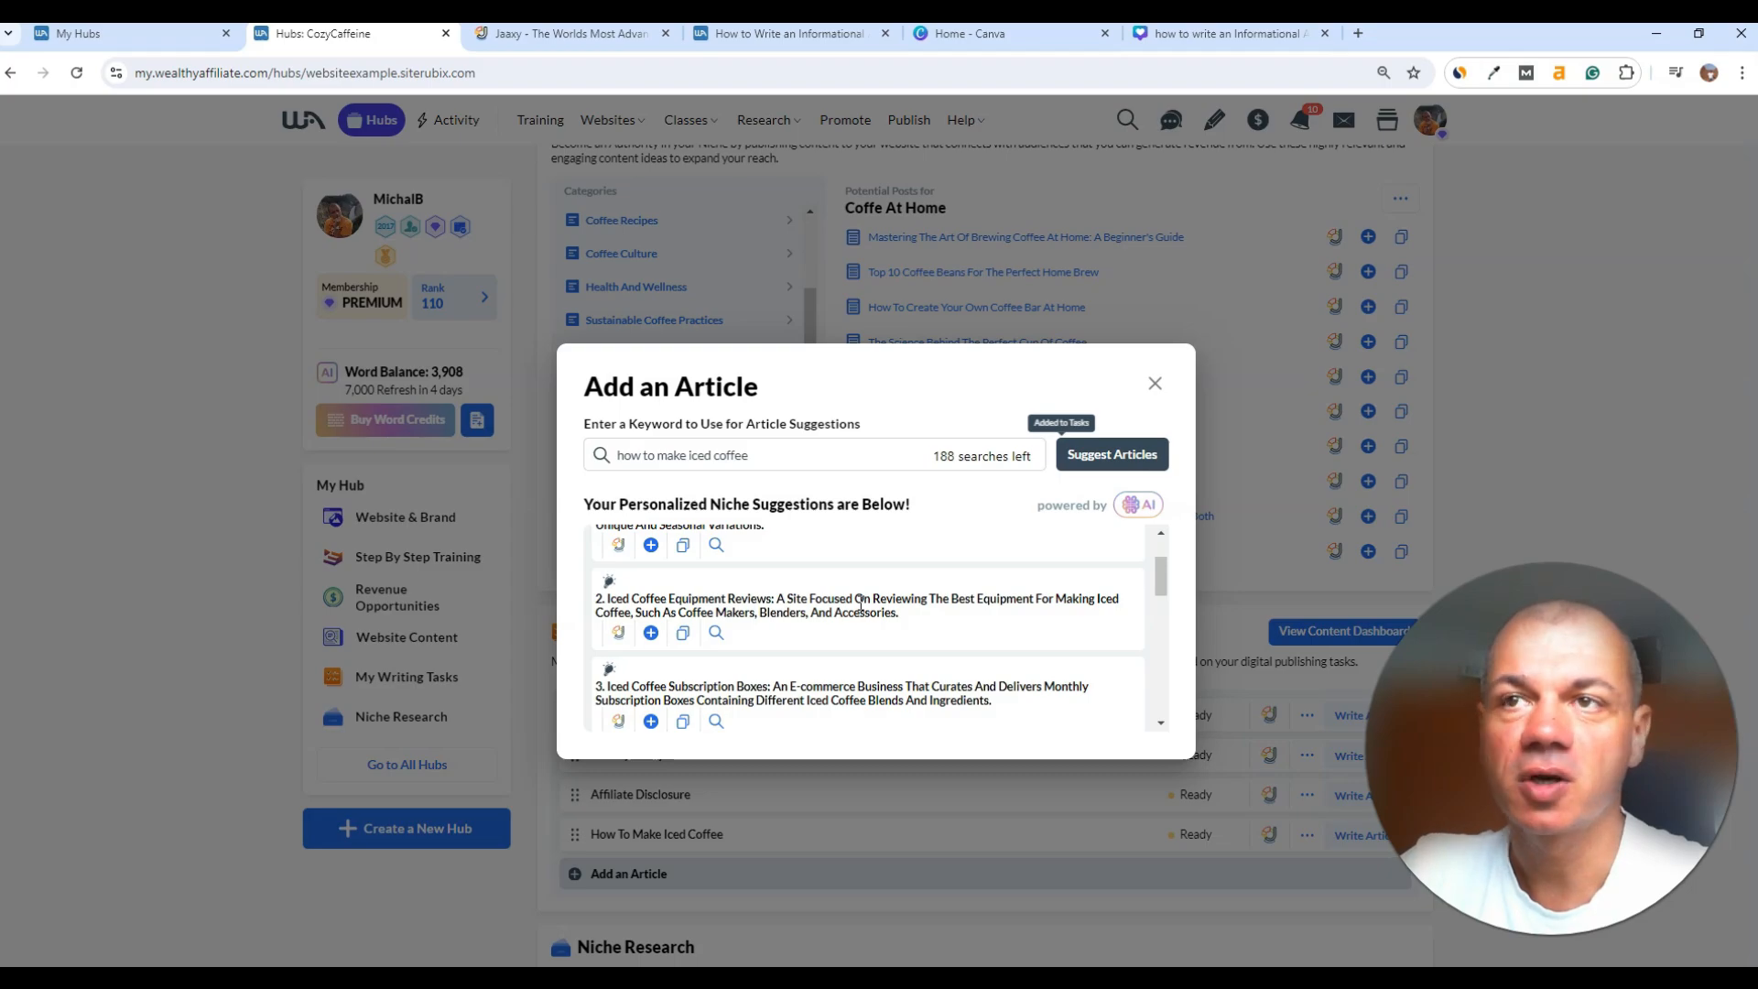
pyautogui.scroll(-1, 860, 602)
pyautogui.scroll(-1, 861, 601)
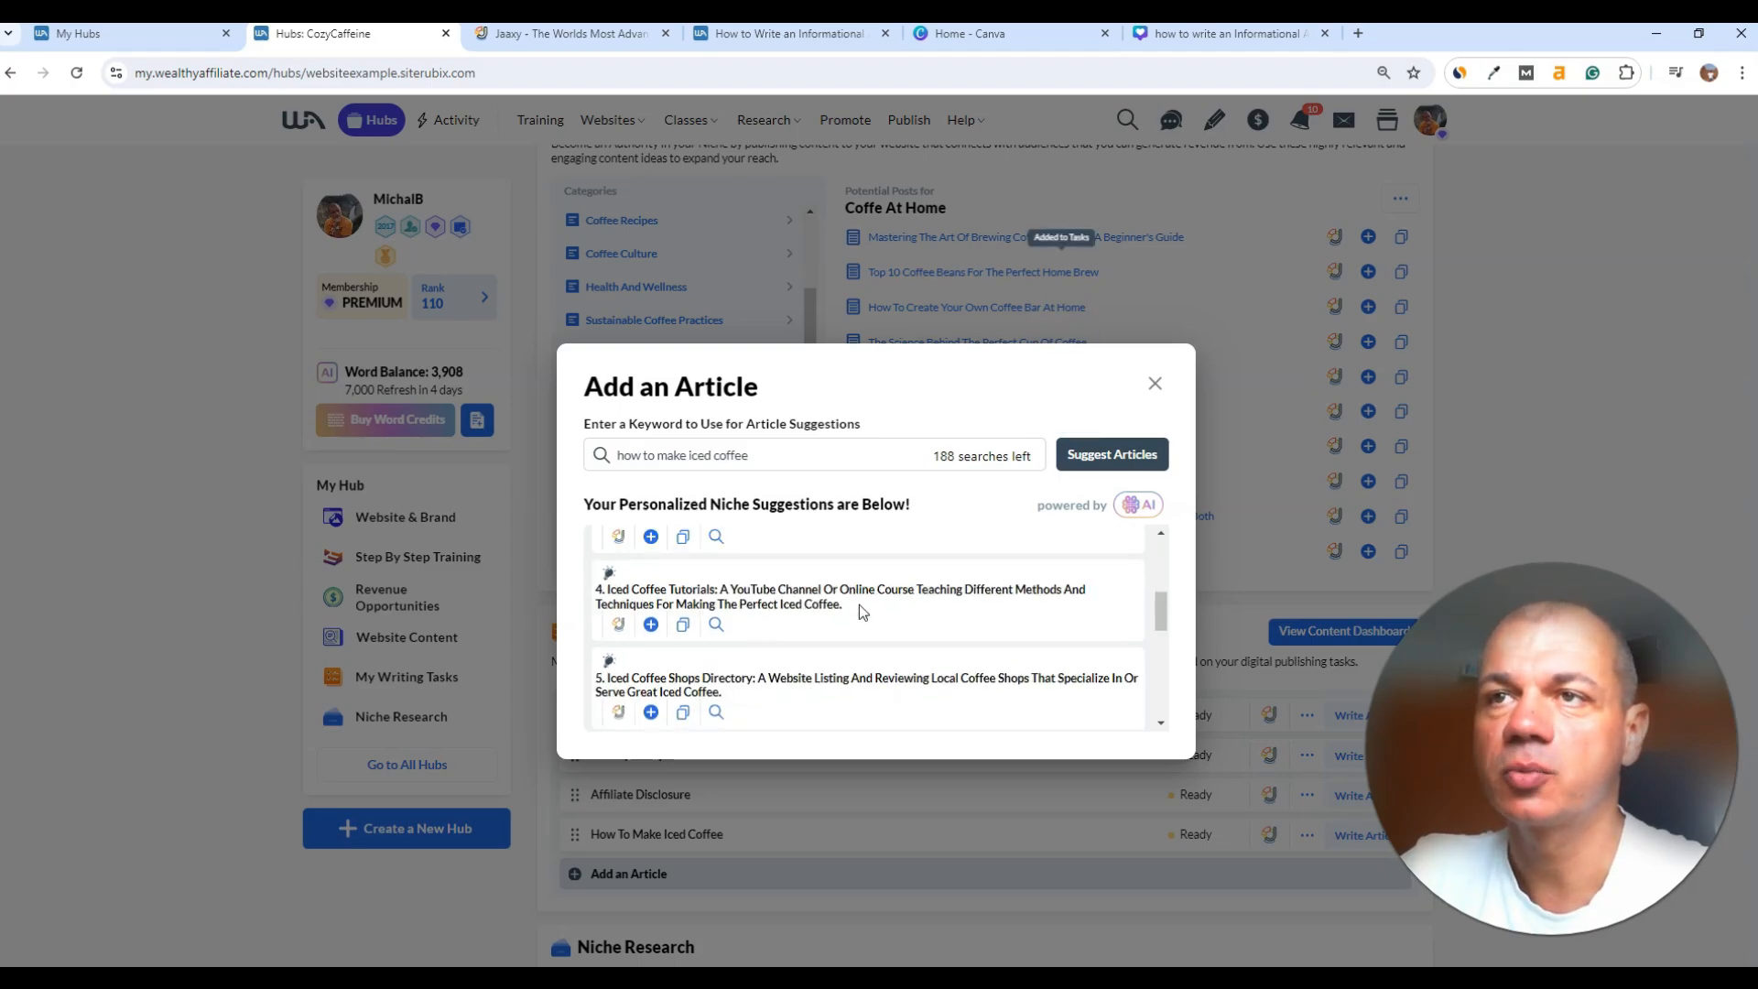
pyautogui.click(651, 624)
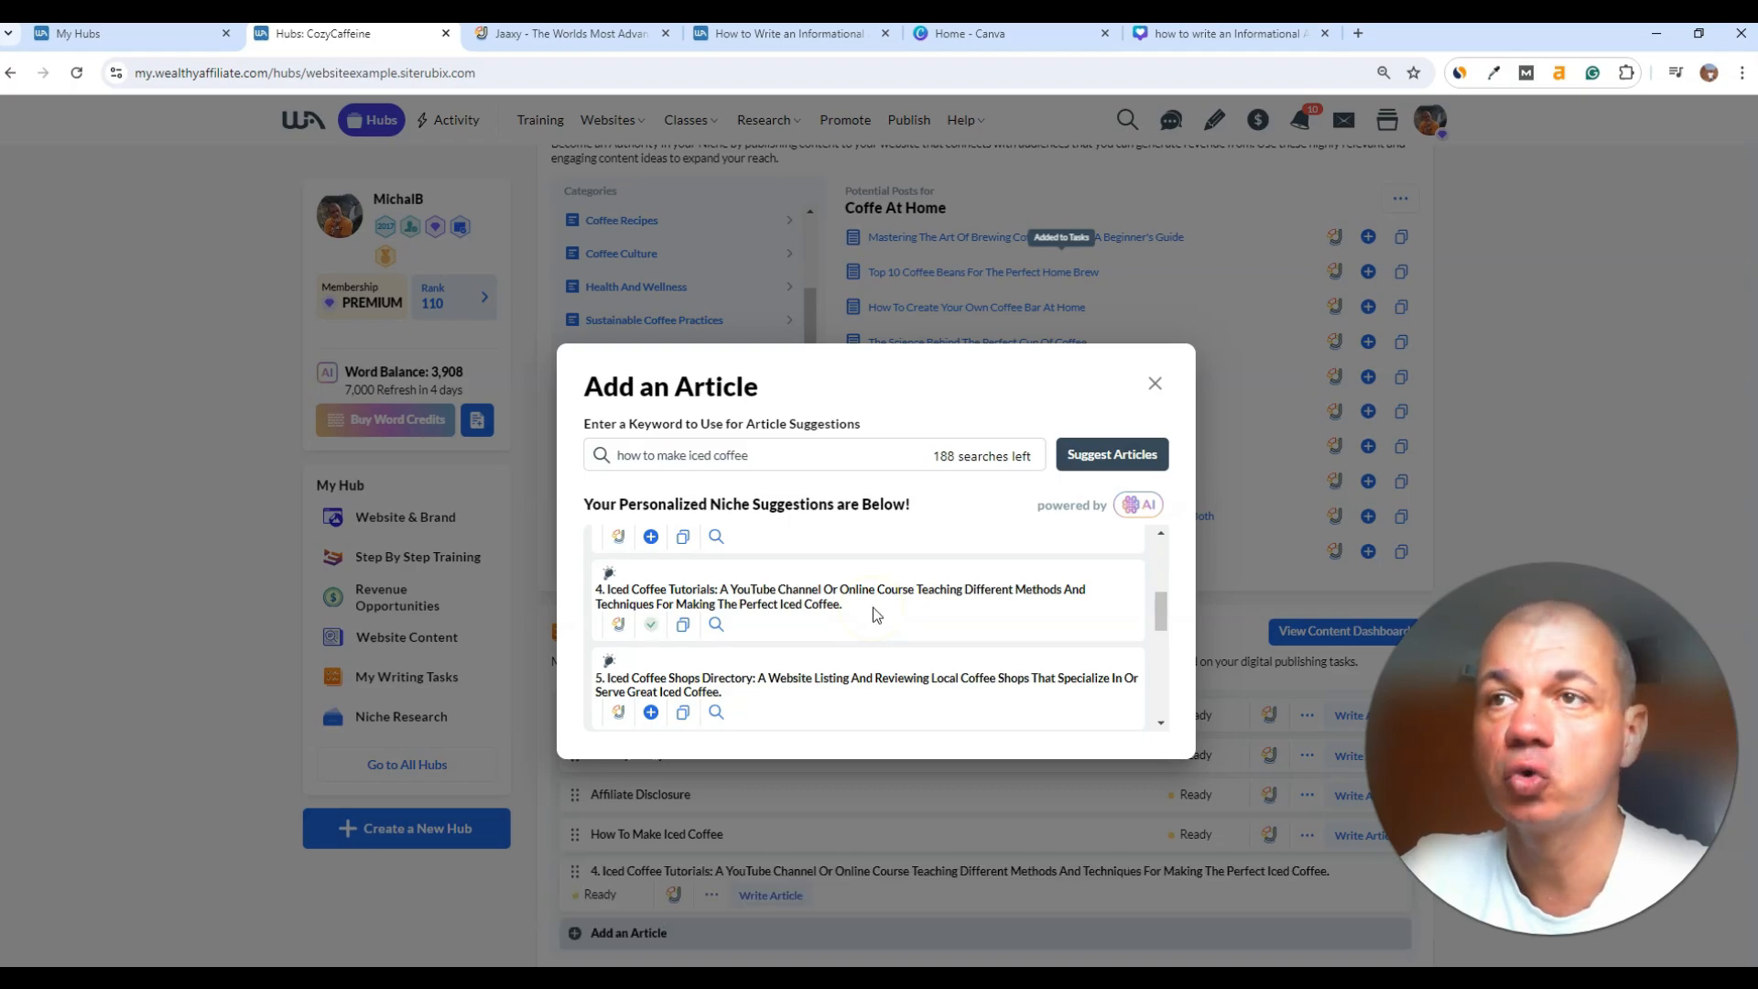
pyautogui.scroll(-5, 872, 607)
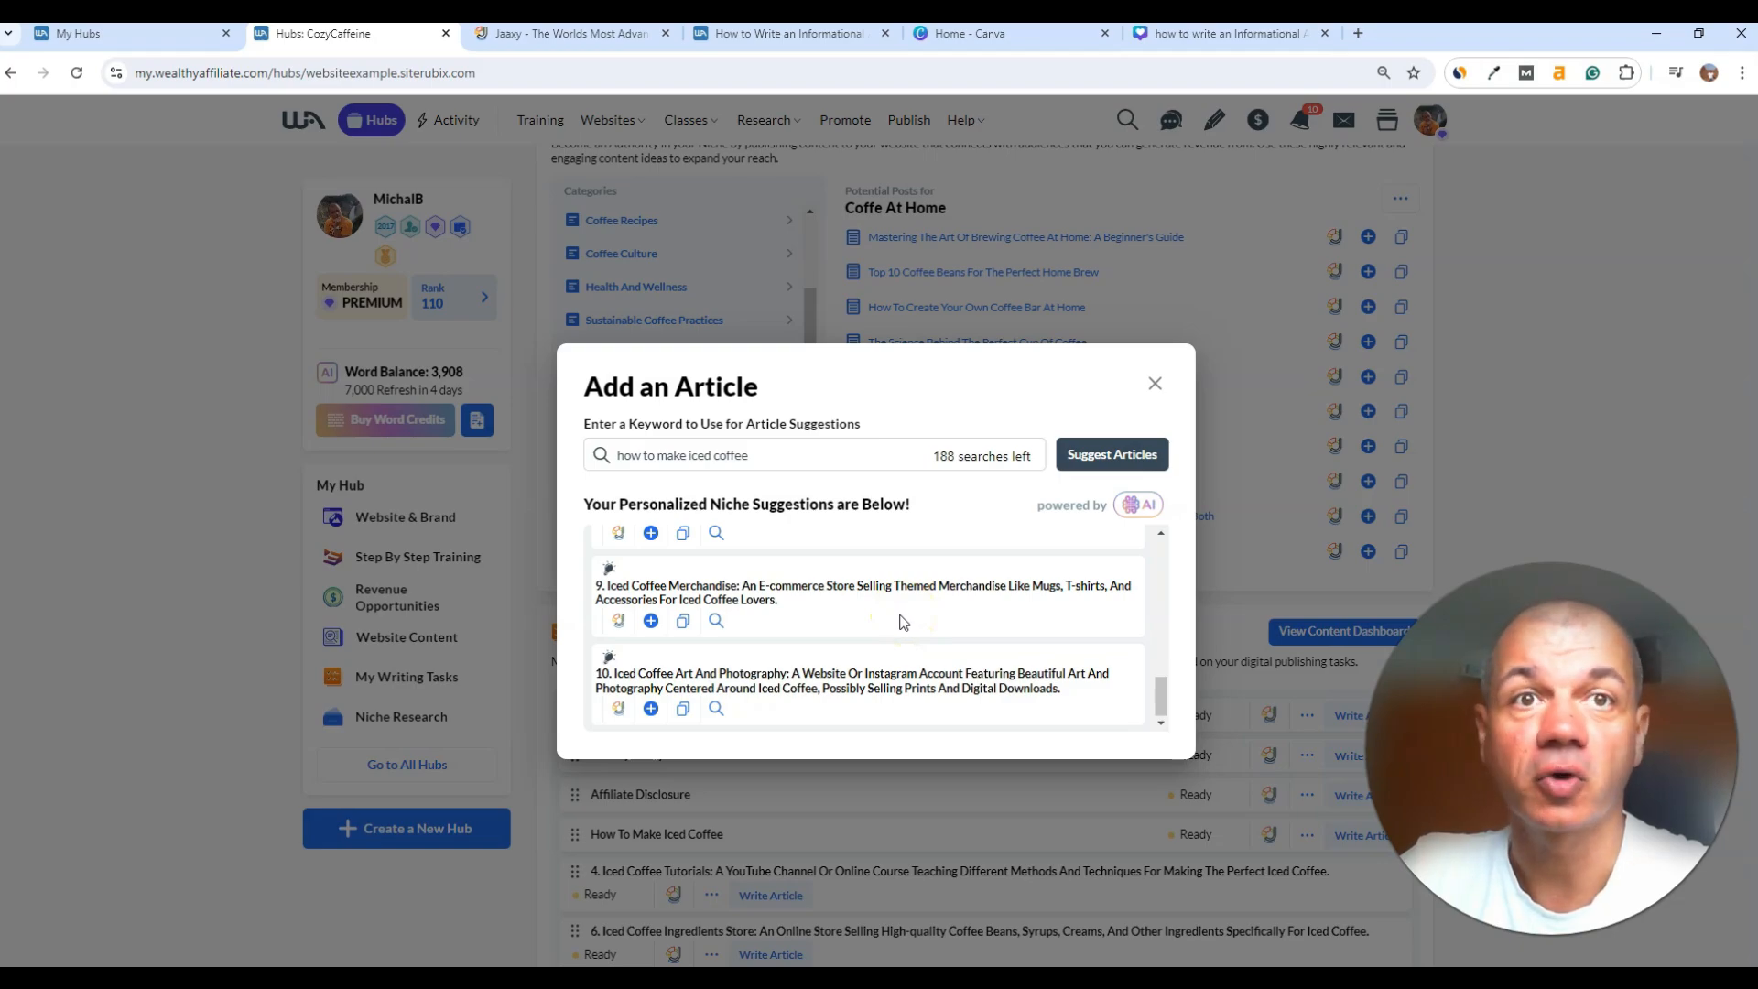
pyautogui.click(1155, 383)
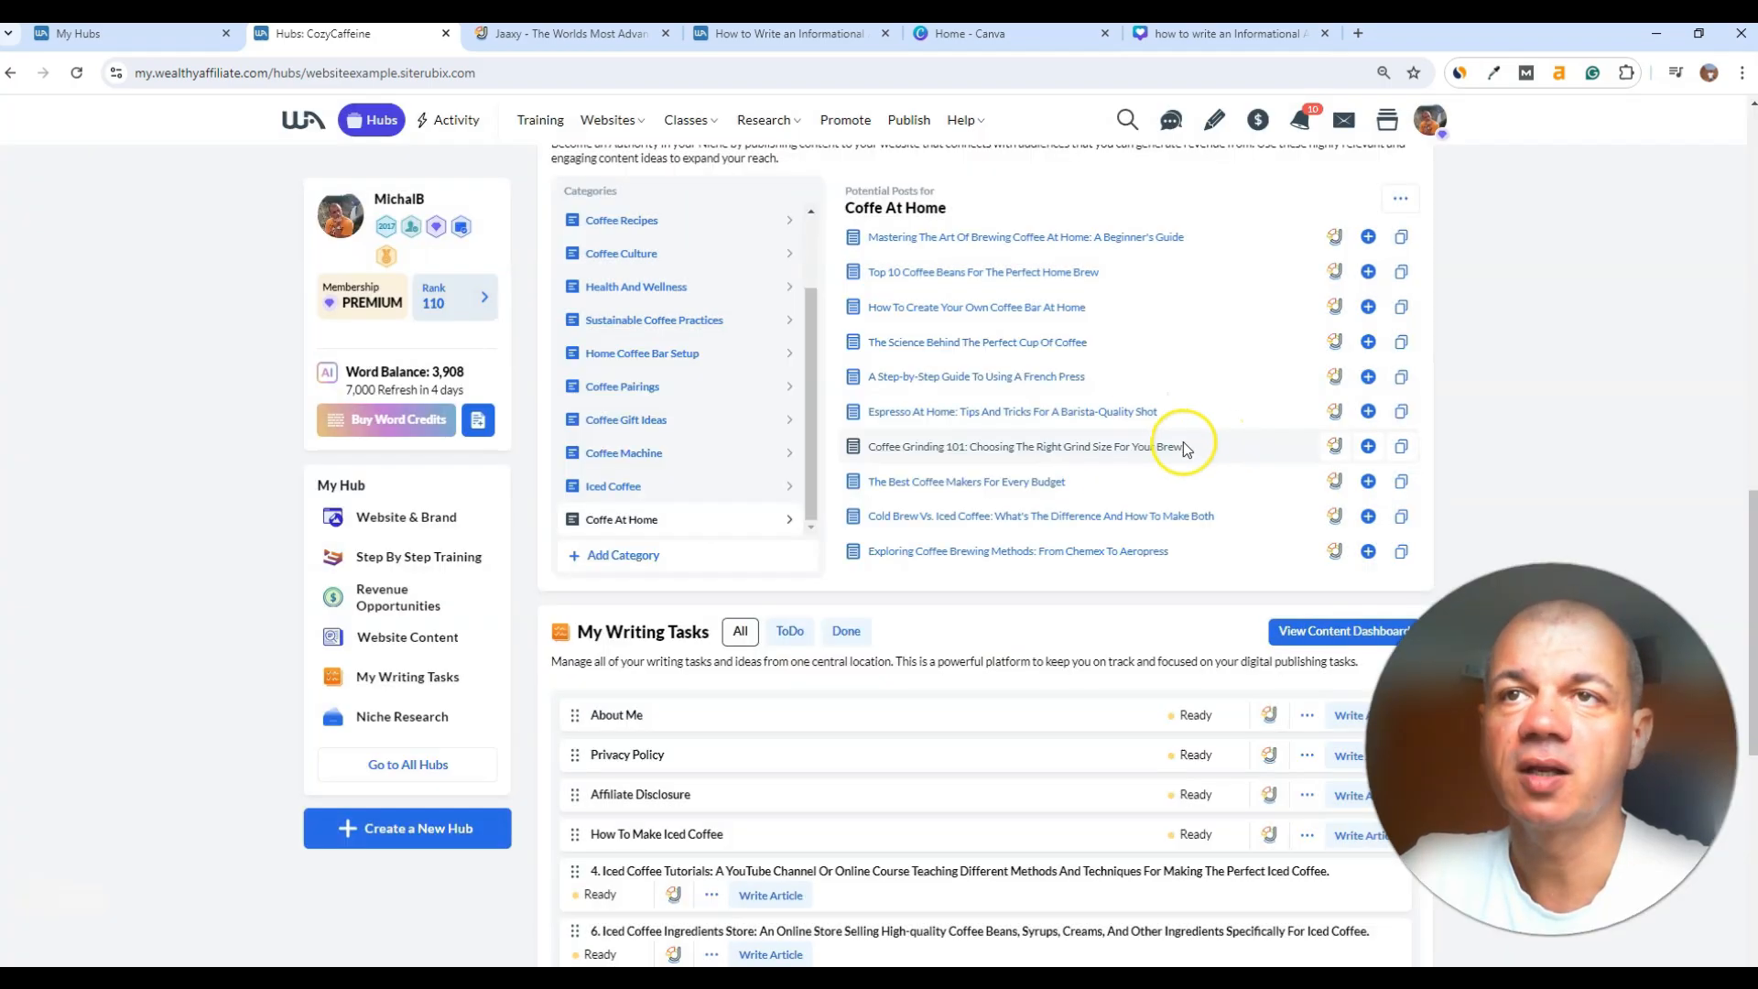
# Step: Open the Jaaxy keyword research for the "How To Make Iced Coffee" writing task and retrieve that keyword's QSR
pyautogui.scroll(-1, 1177, 440)
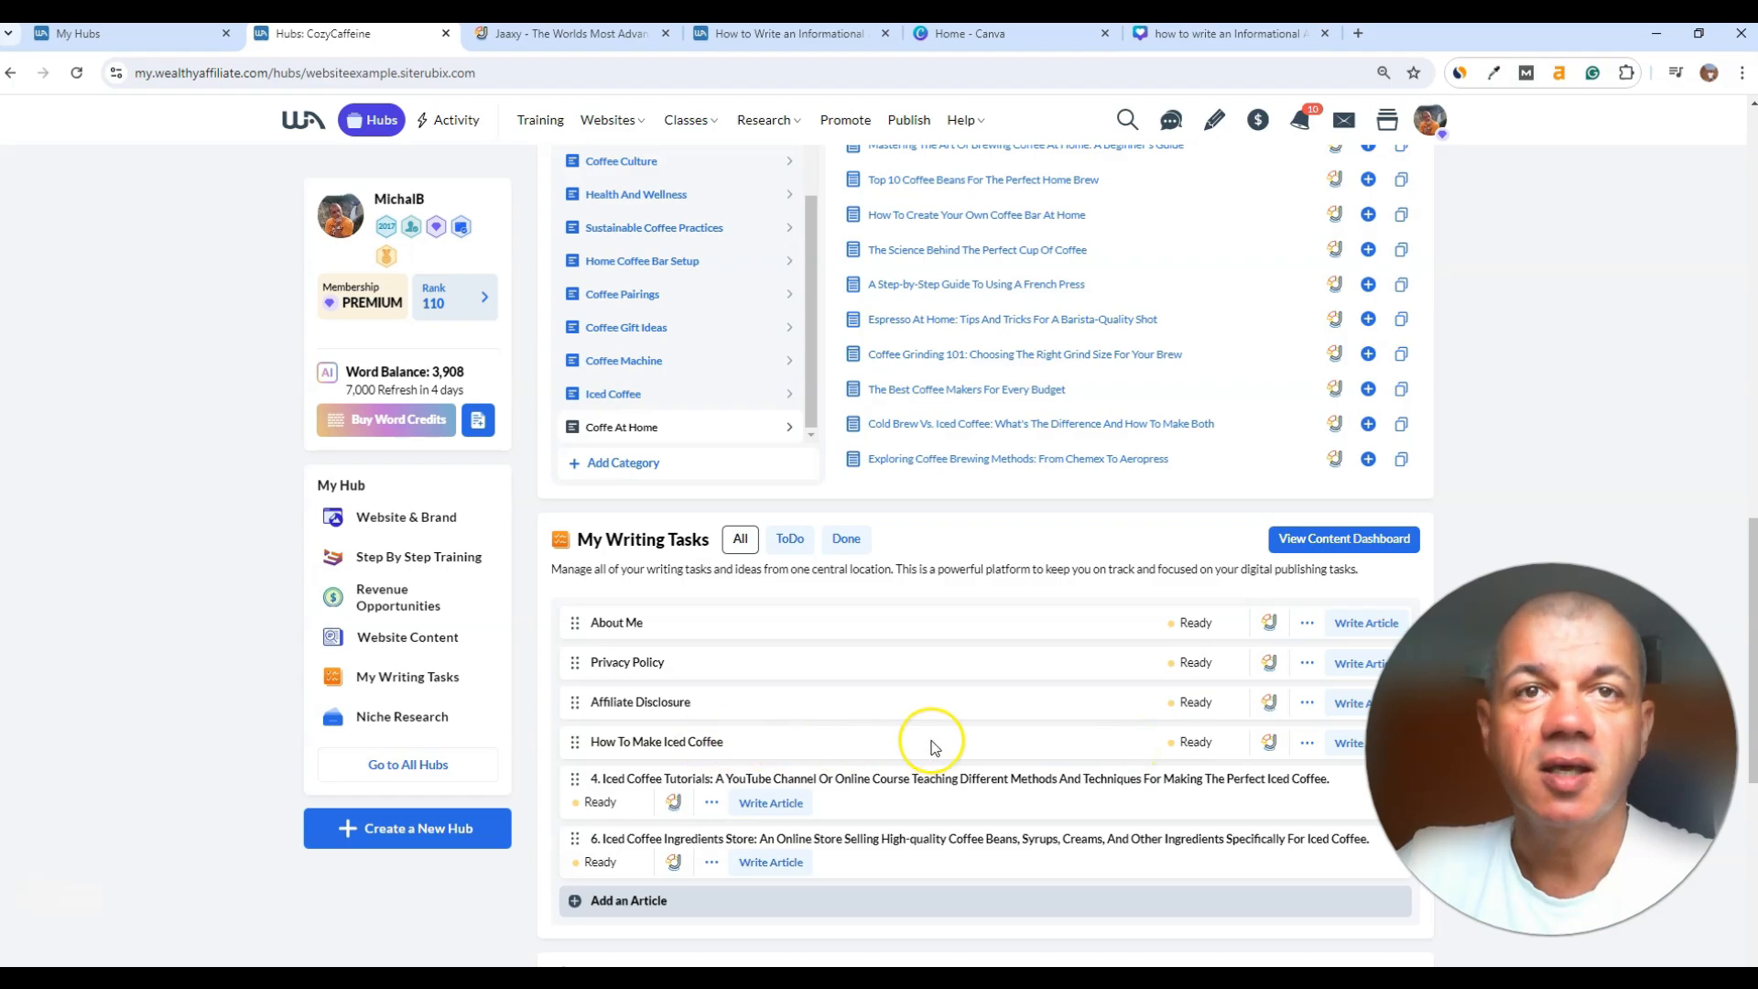
pyautogui.click(1258, 747)
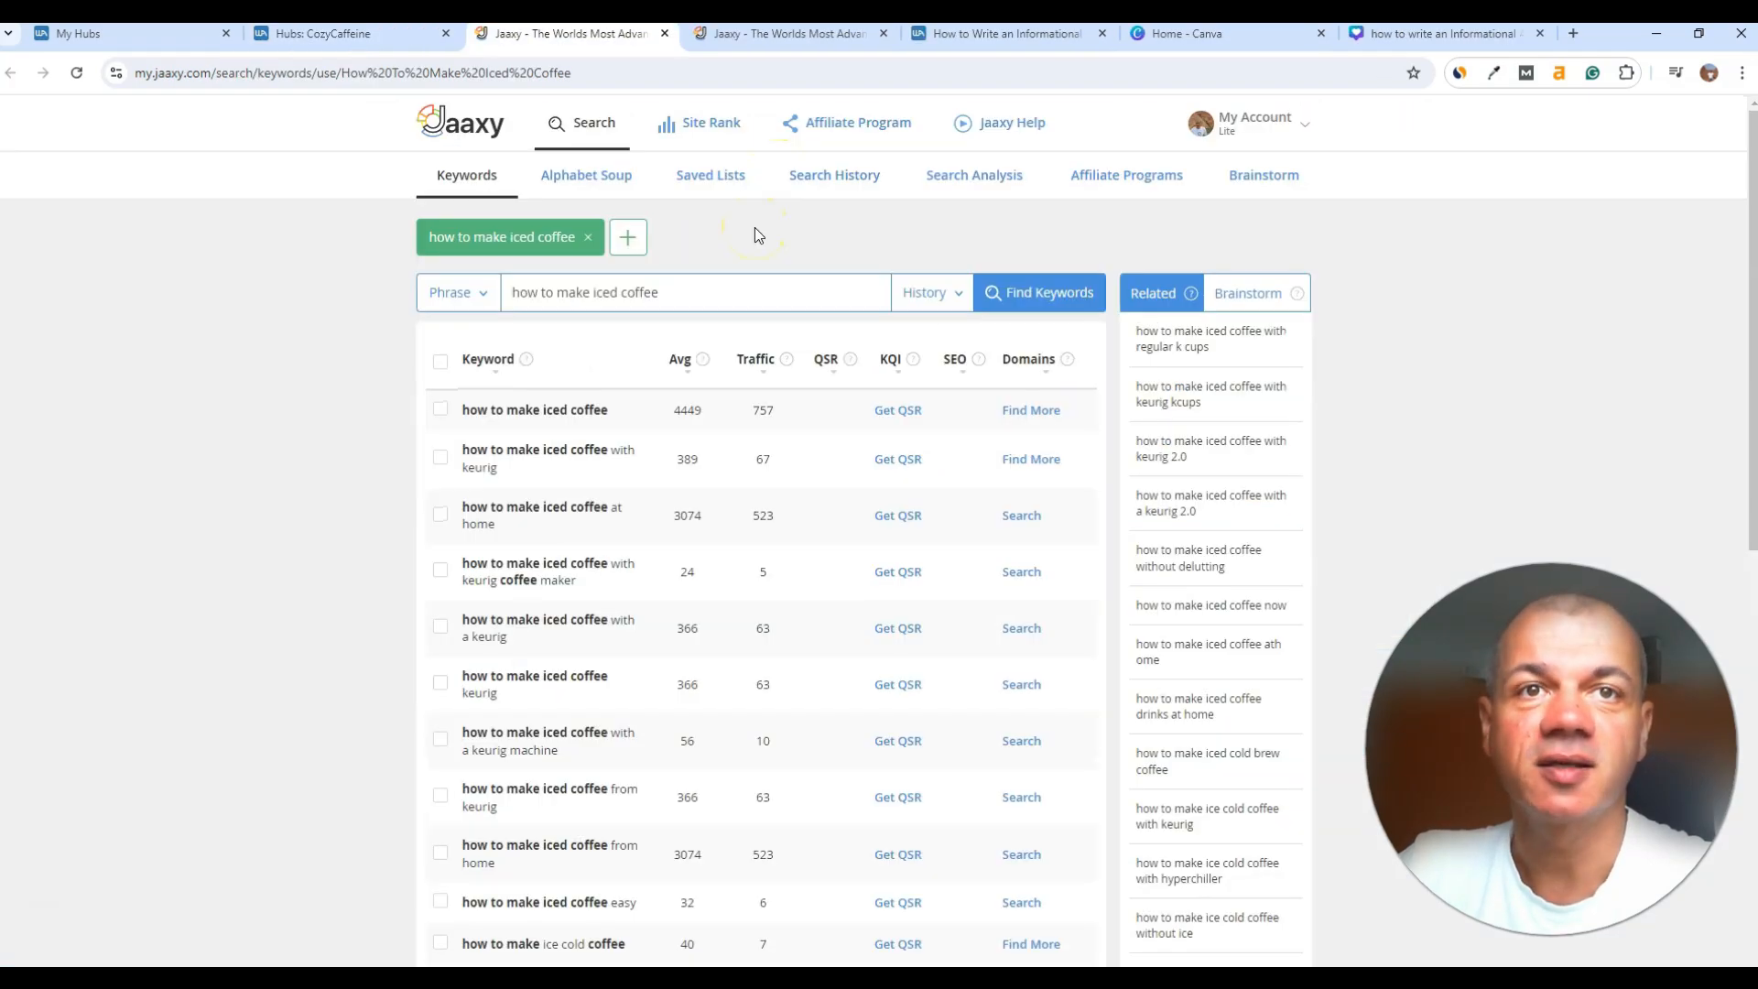
pyautogui.click(906, 411)
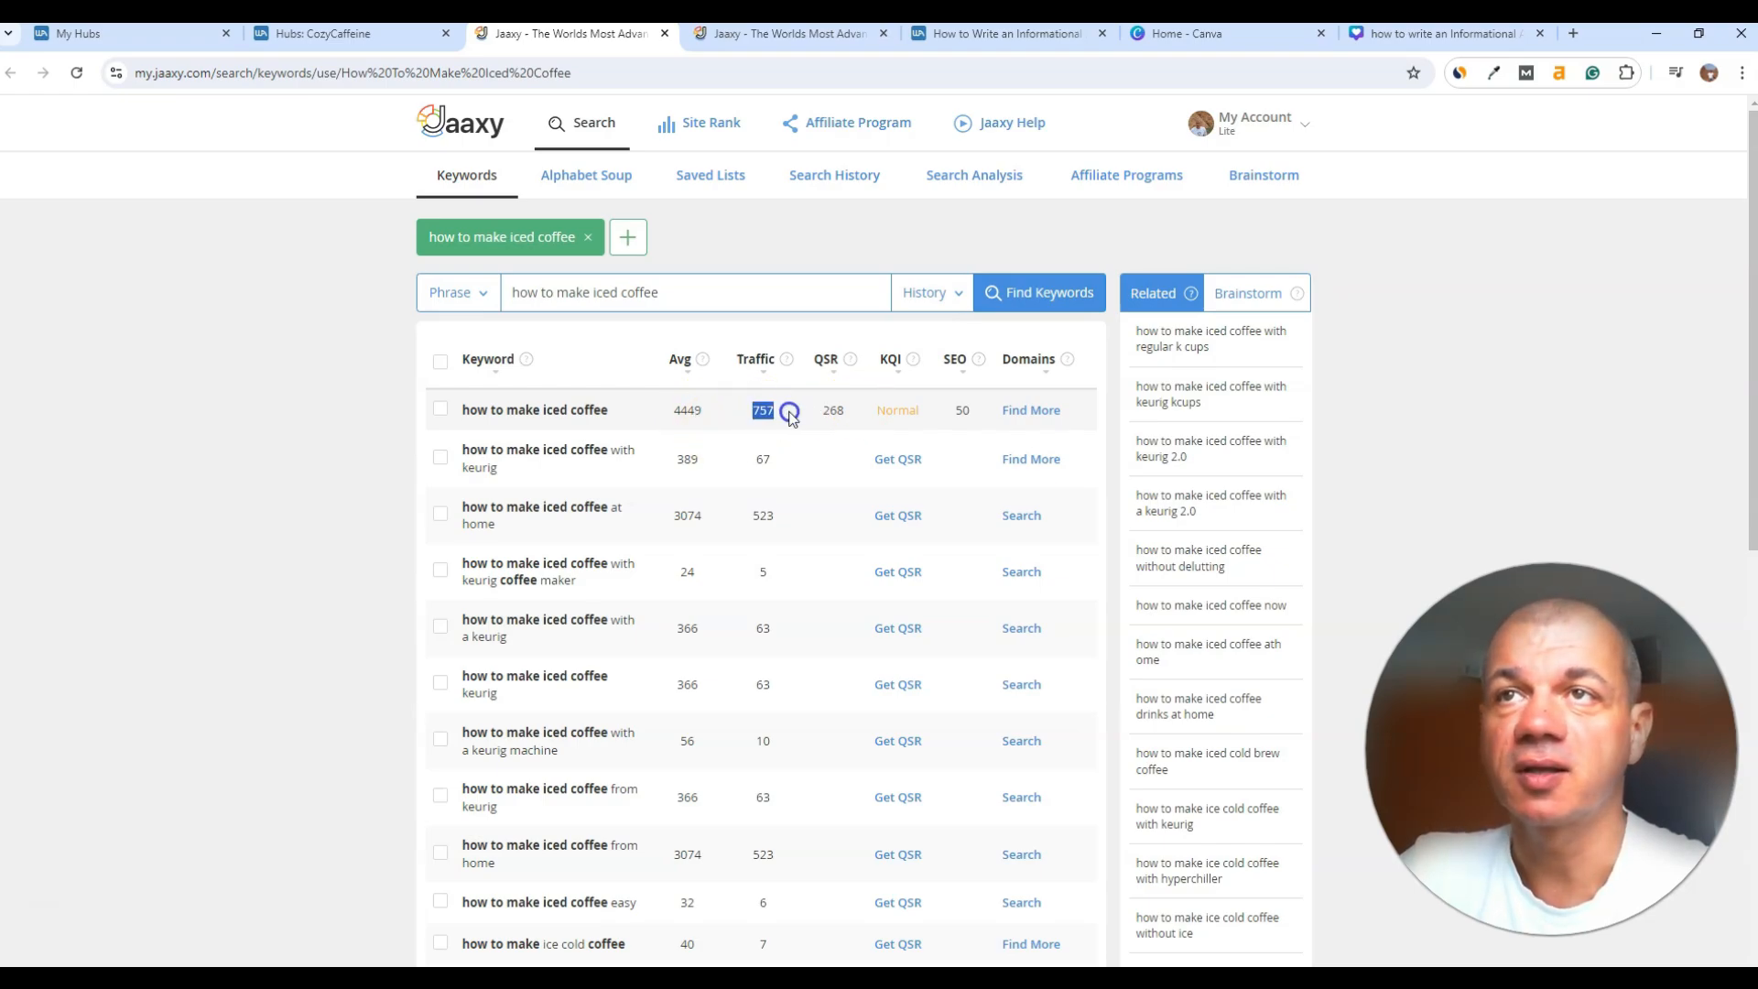
pyautogui.moveTo(851, 371)
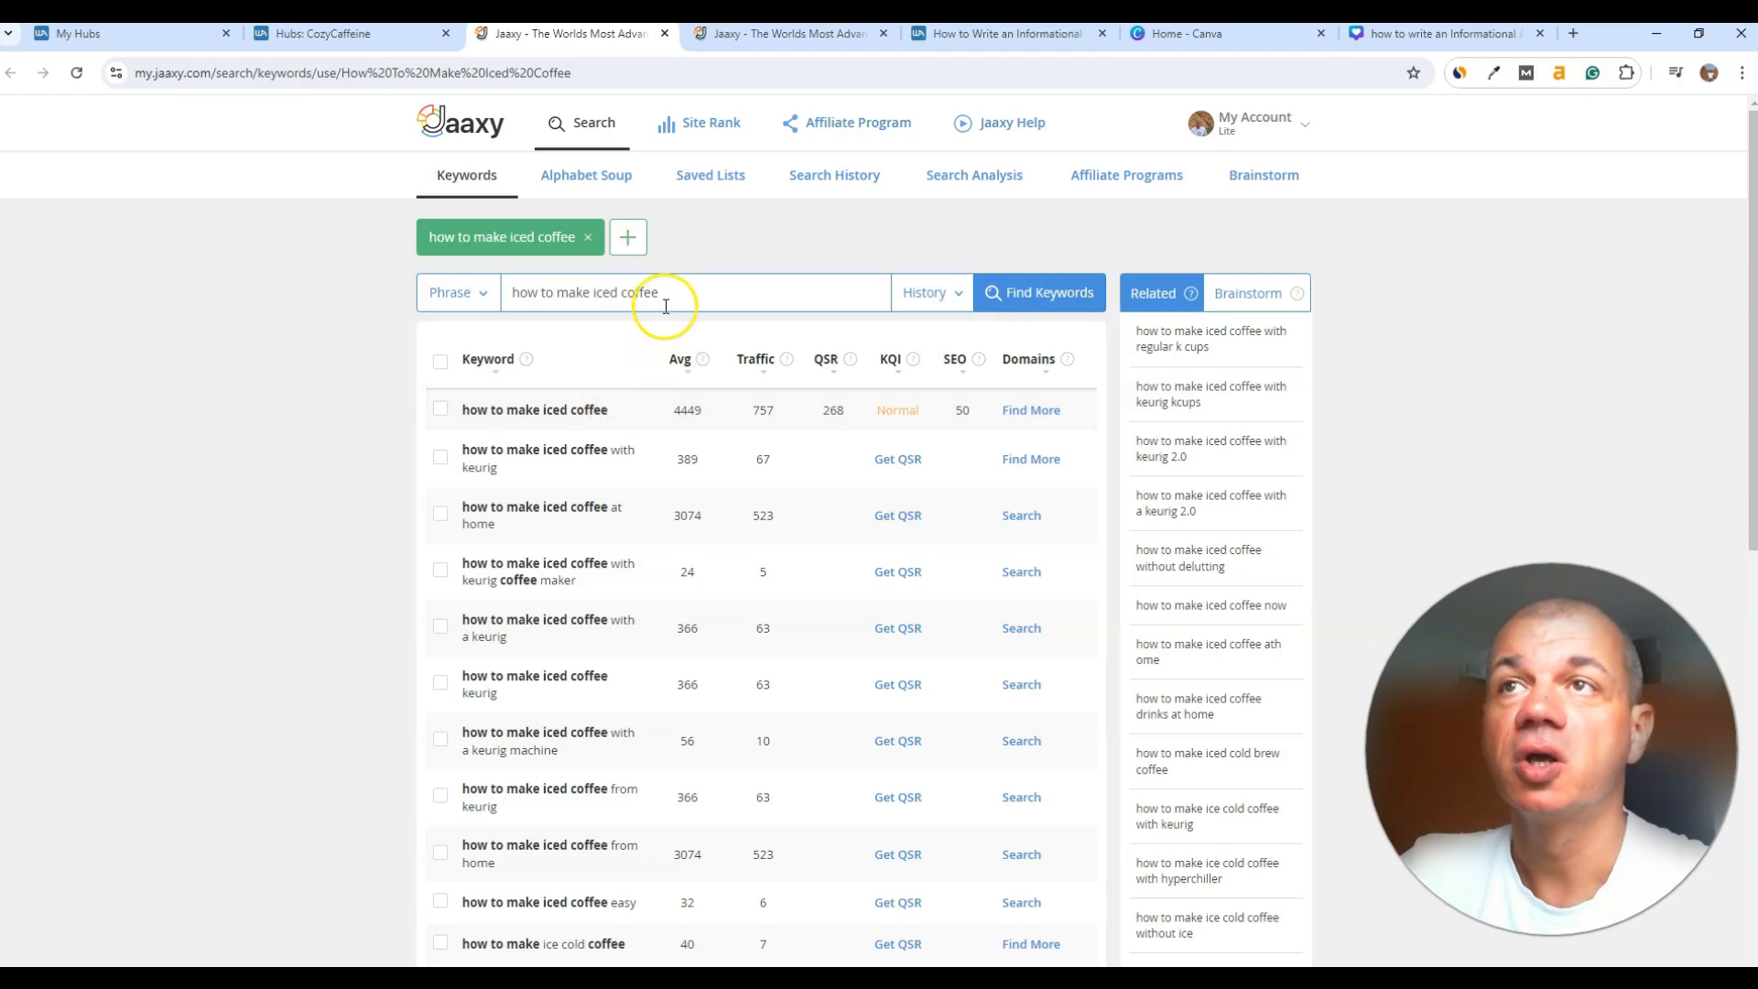
# Step: Copy the keyword to a Google search in a new tab and search the suggestion "how to make iced coffee at home"
pyautogui.moveTo(663, 293); pyautogui.dragTo(445, 291)
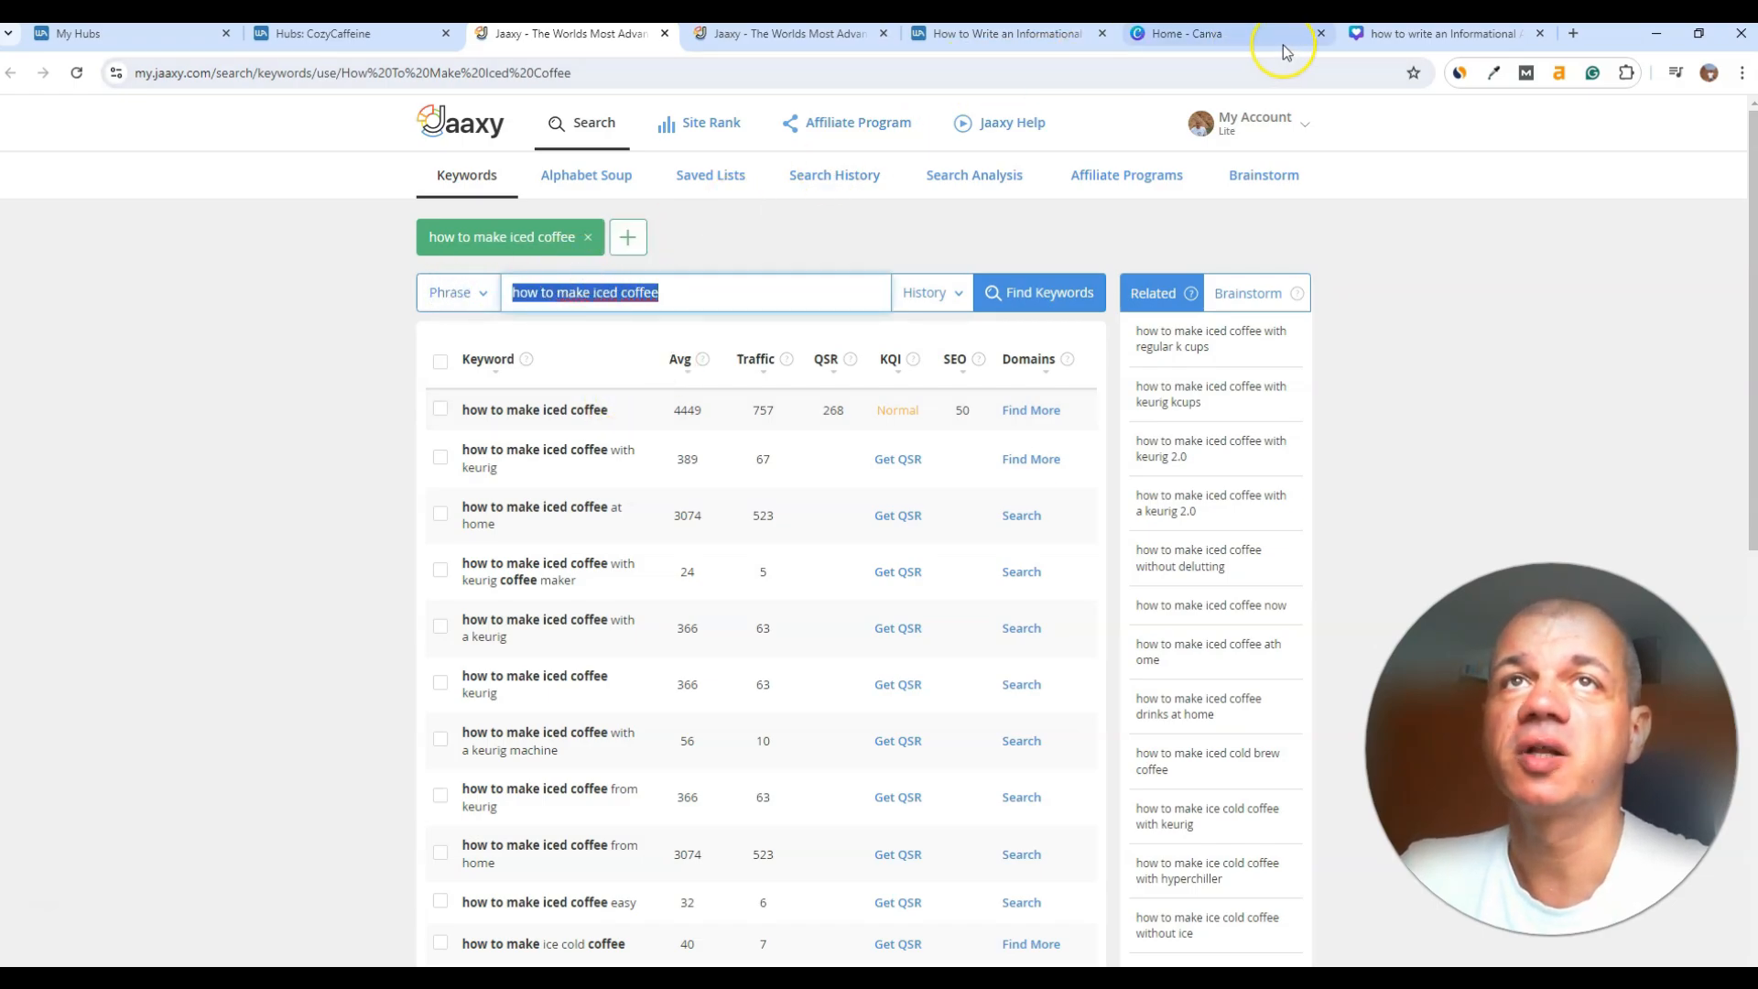
pyautogui.click(1579, 34)
pyautogui.click(861, 395)
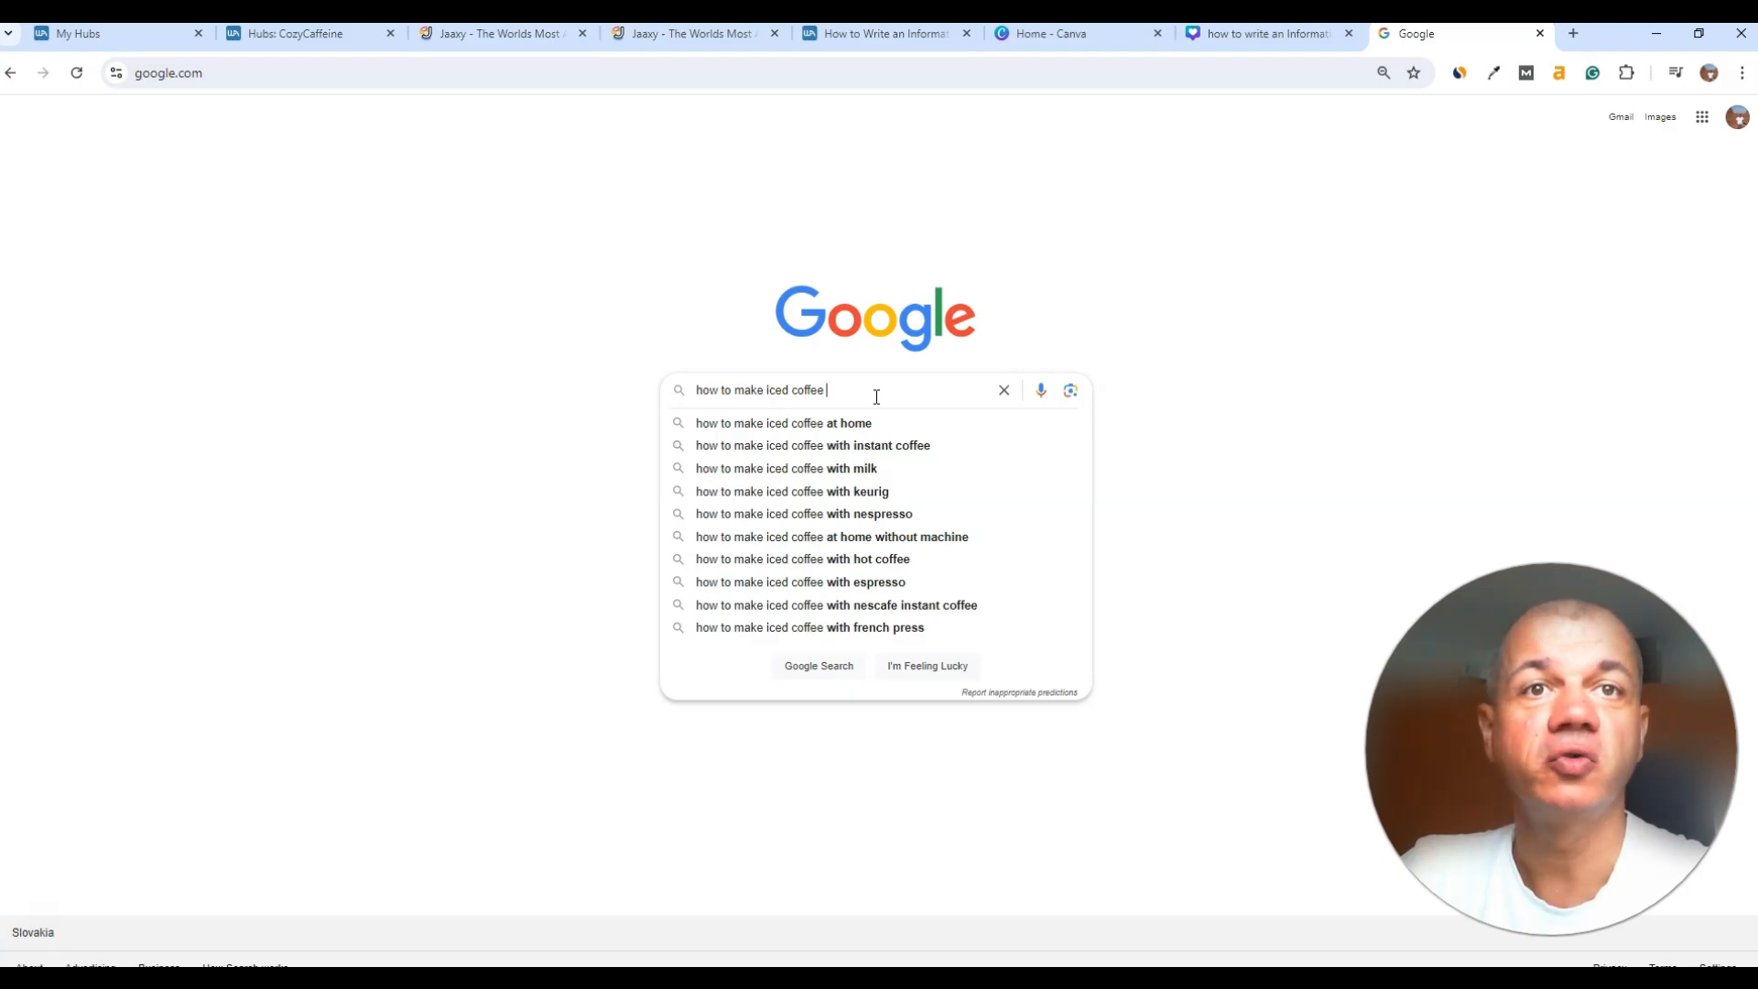
pyautogui.click(942, 424)
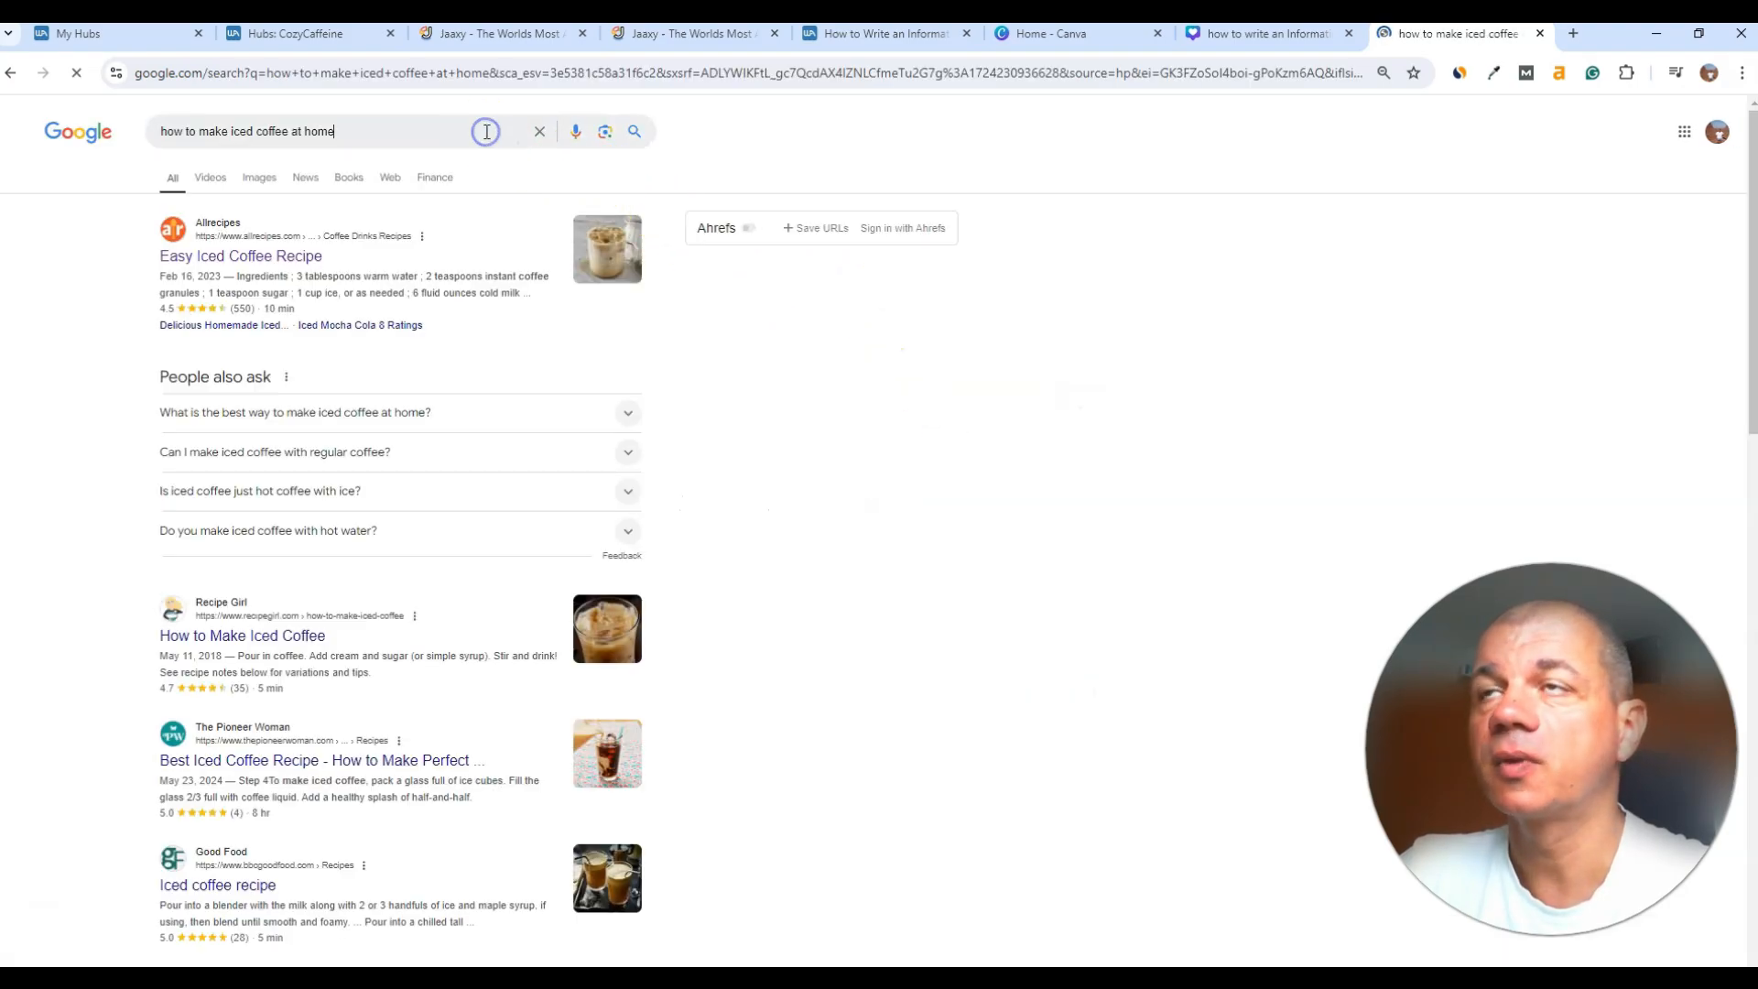
# Step: Refine the Google search to the suggestion "how to make iced coffee at home without machine" and copy that phrase
pyautogui.click(487, 131)
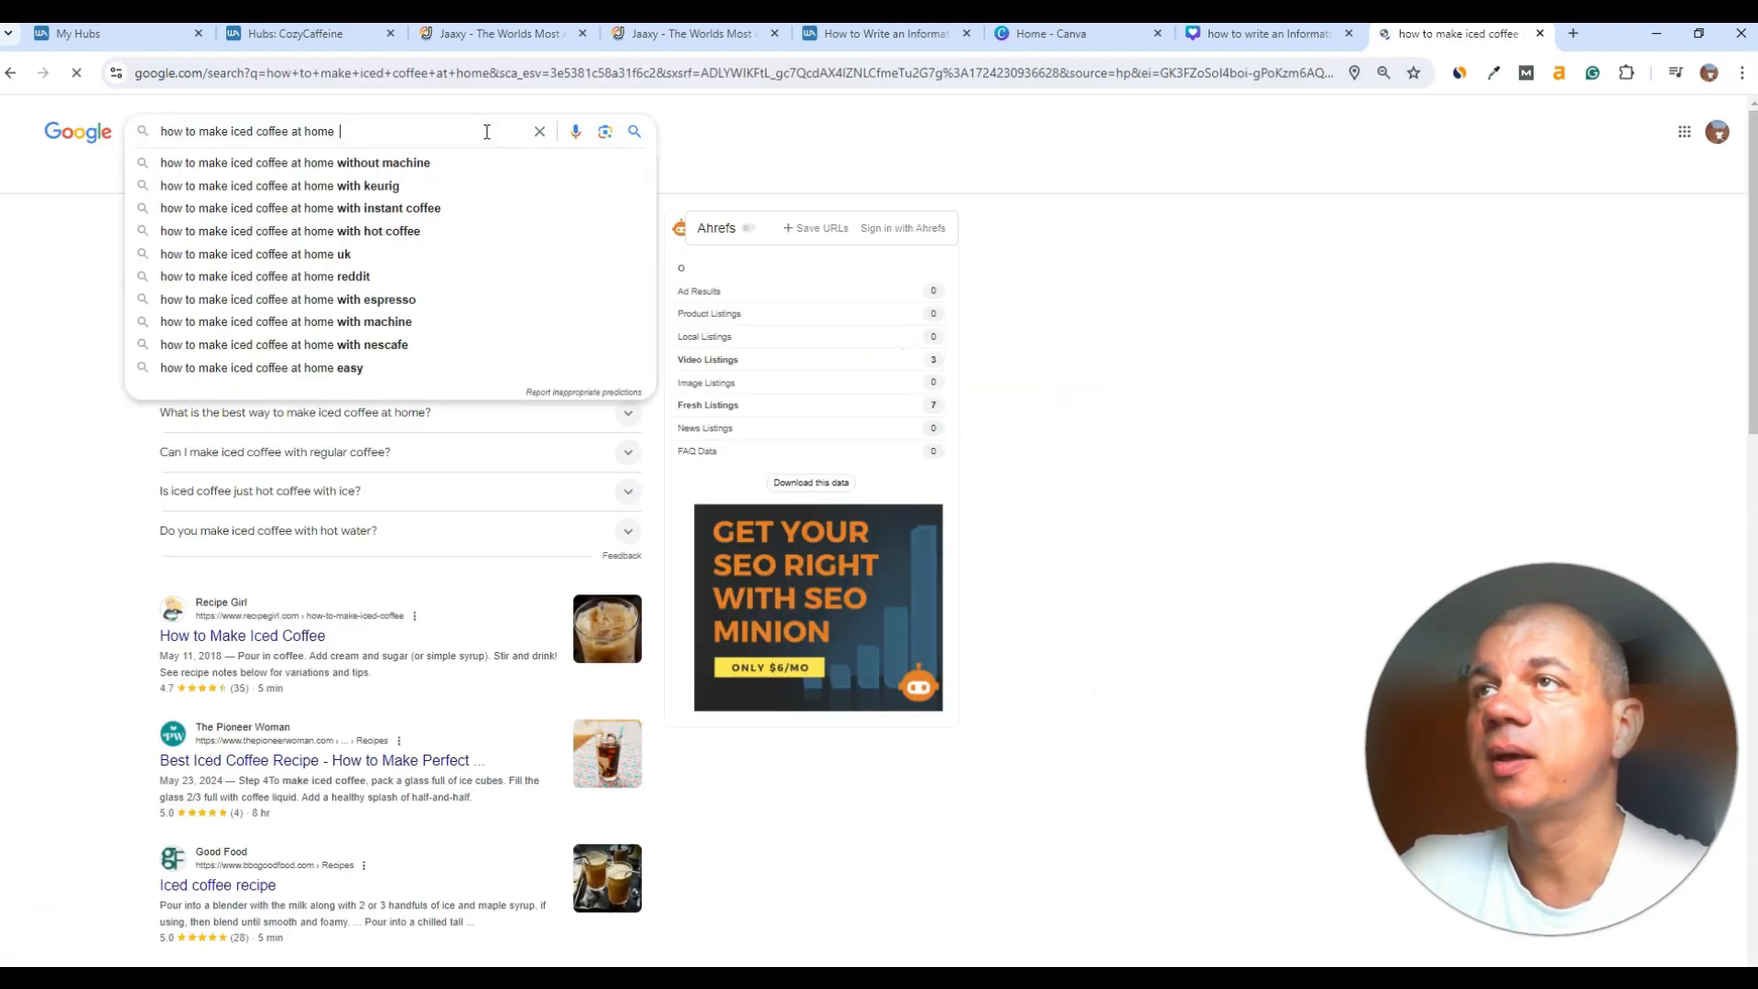
pyautogui.press('Down')
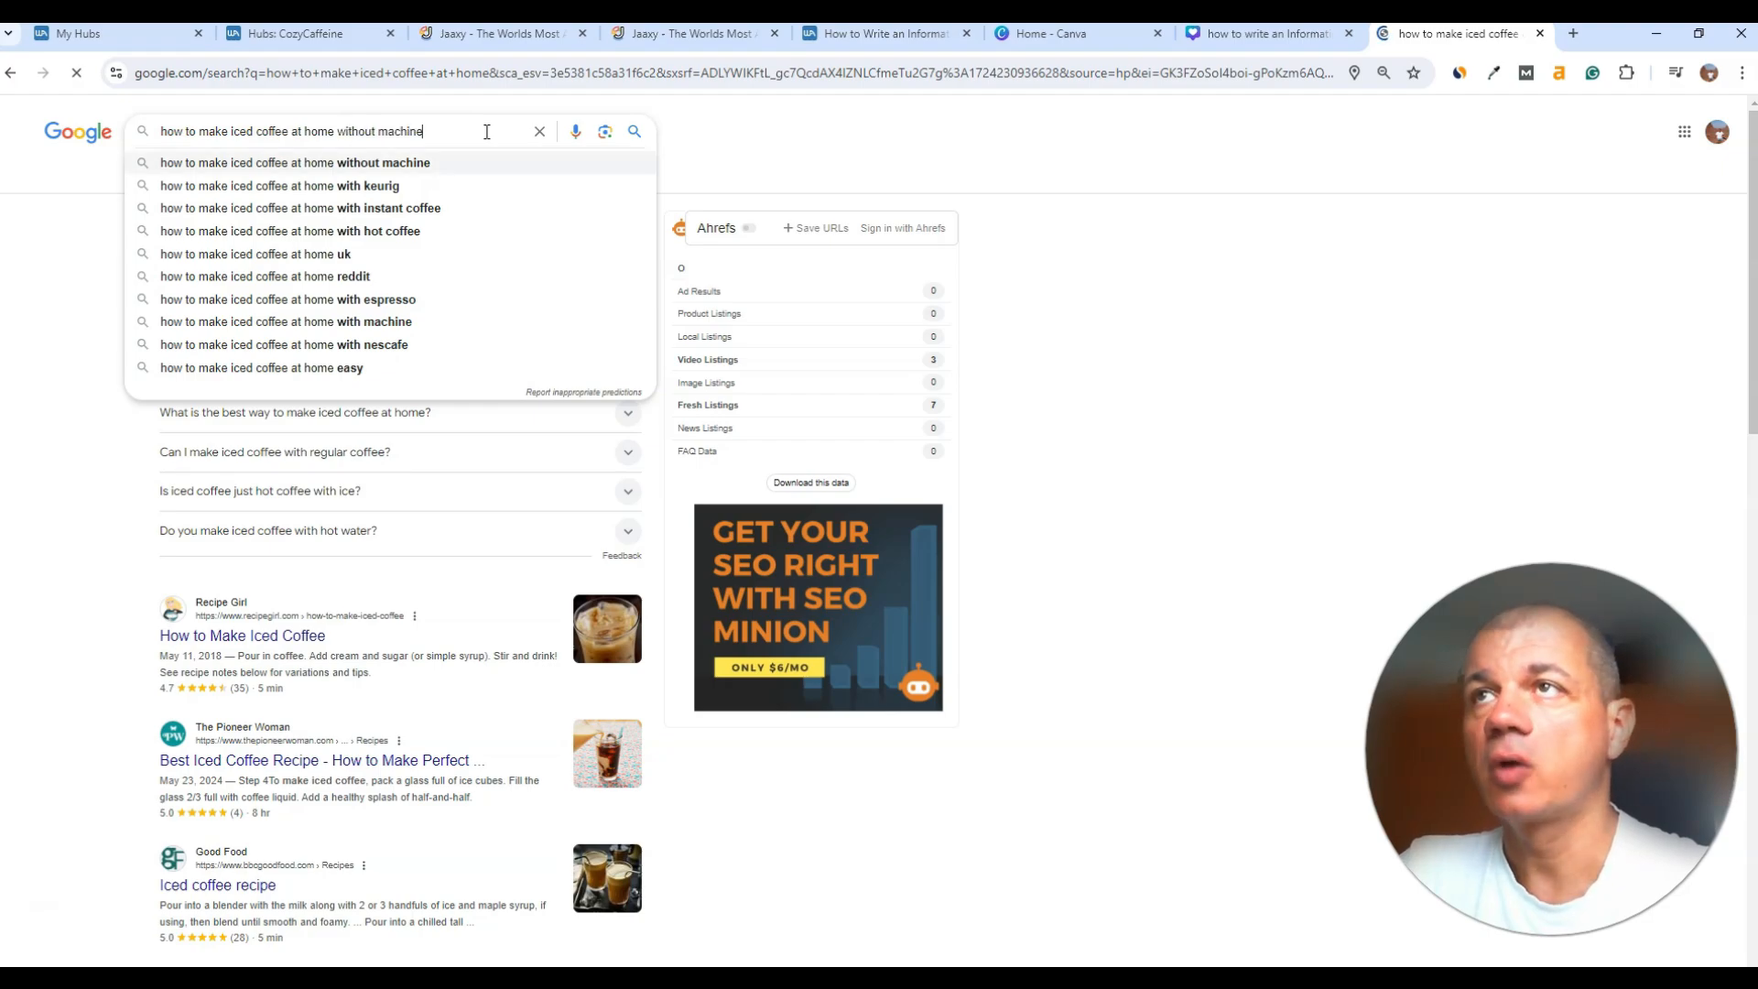
pyautogui.press('Return')
pyautogui.tripleClick(481, 130)
pyautogui.hotkey('ctrl', 'c')
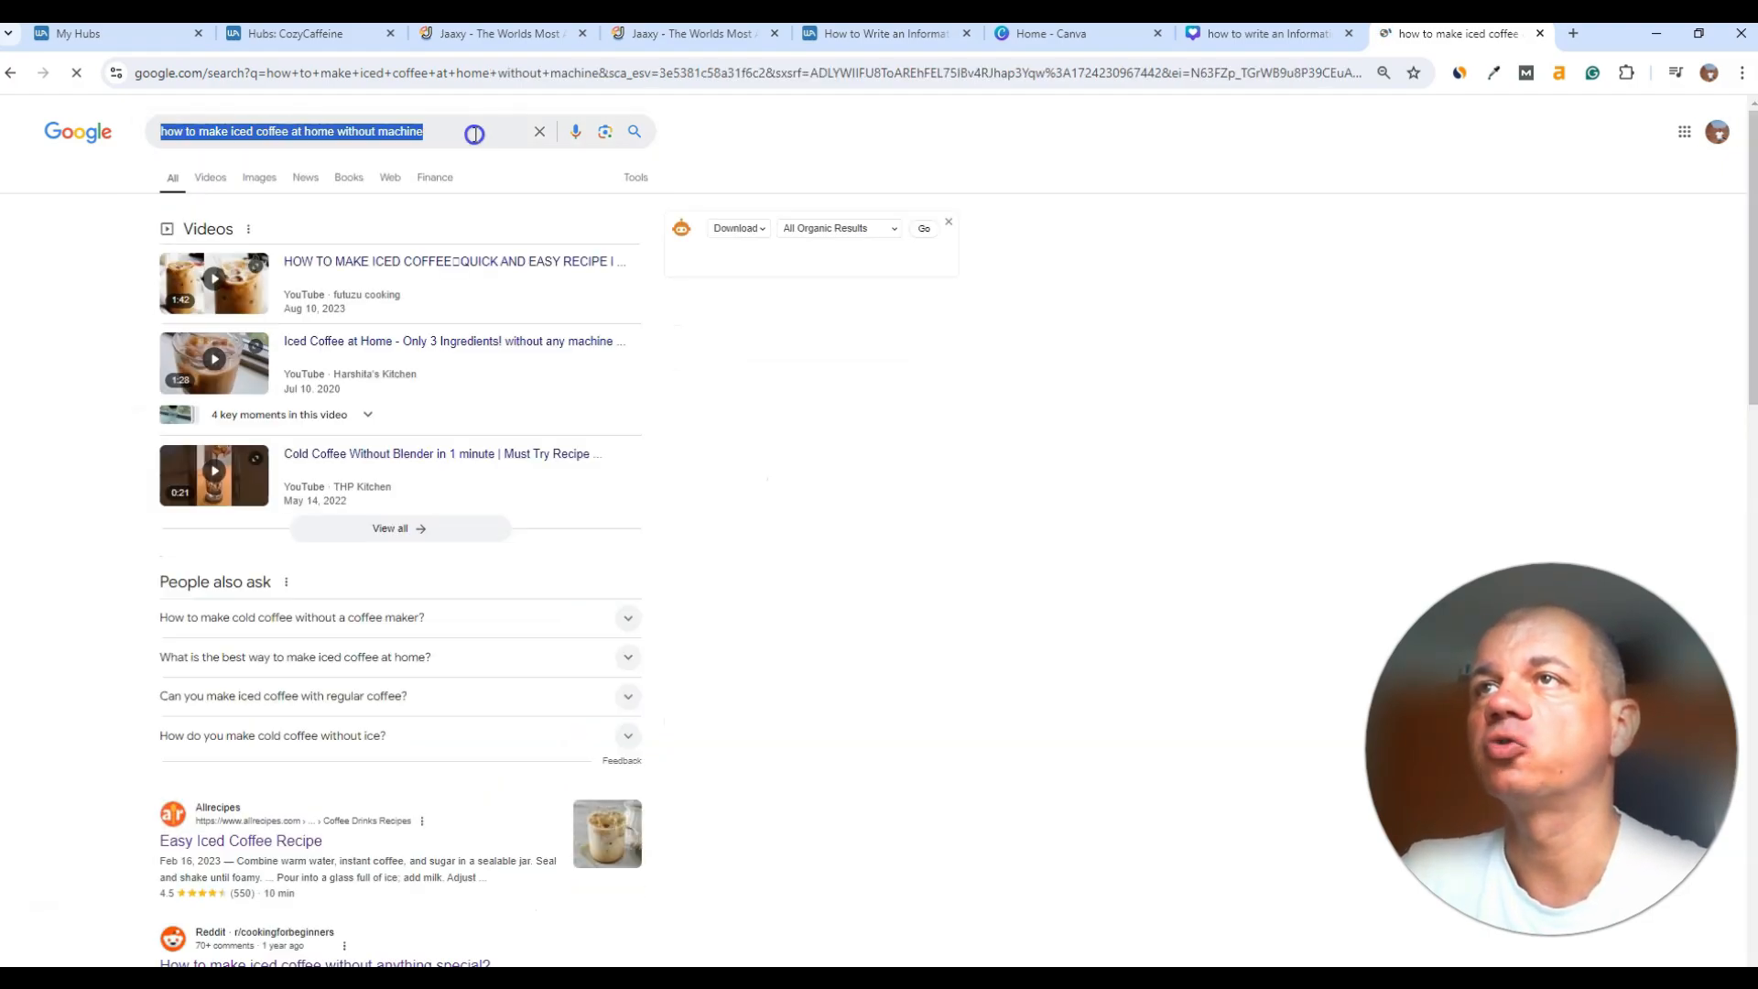
# Step: Switch to the other Jaaxy tab and find keywords for "how to make iced coffee at home without machine"
pyautogui.click(686, 34)
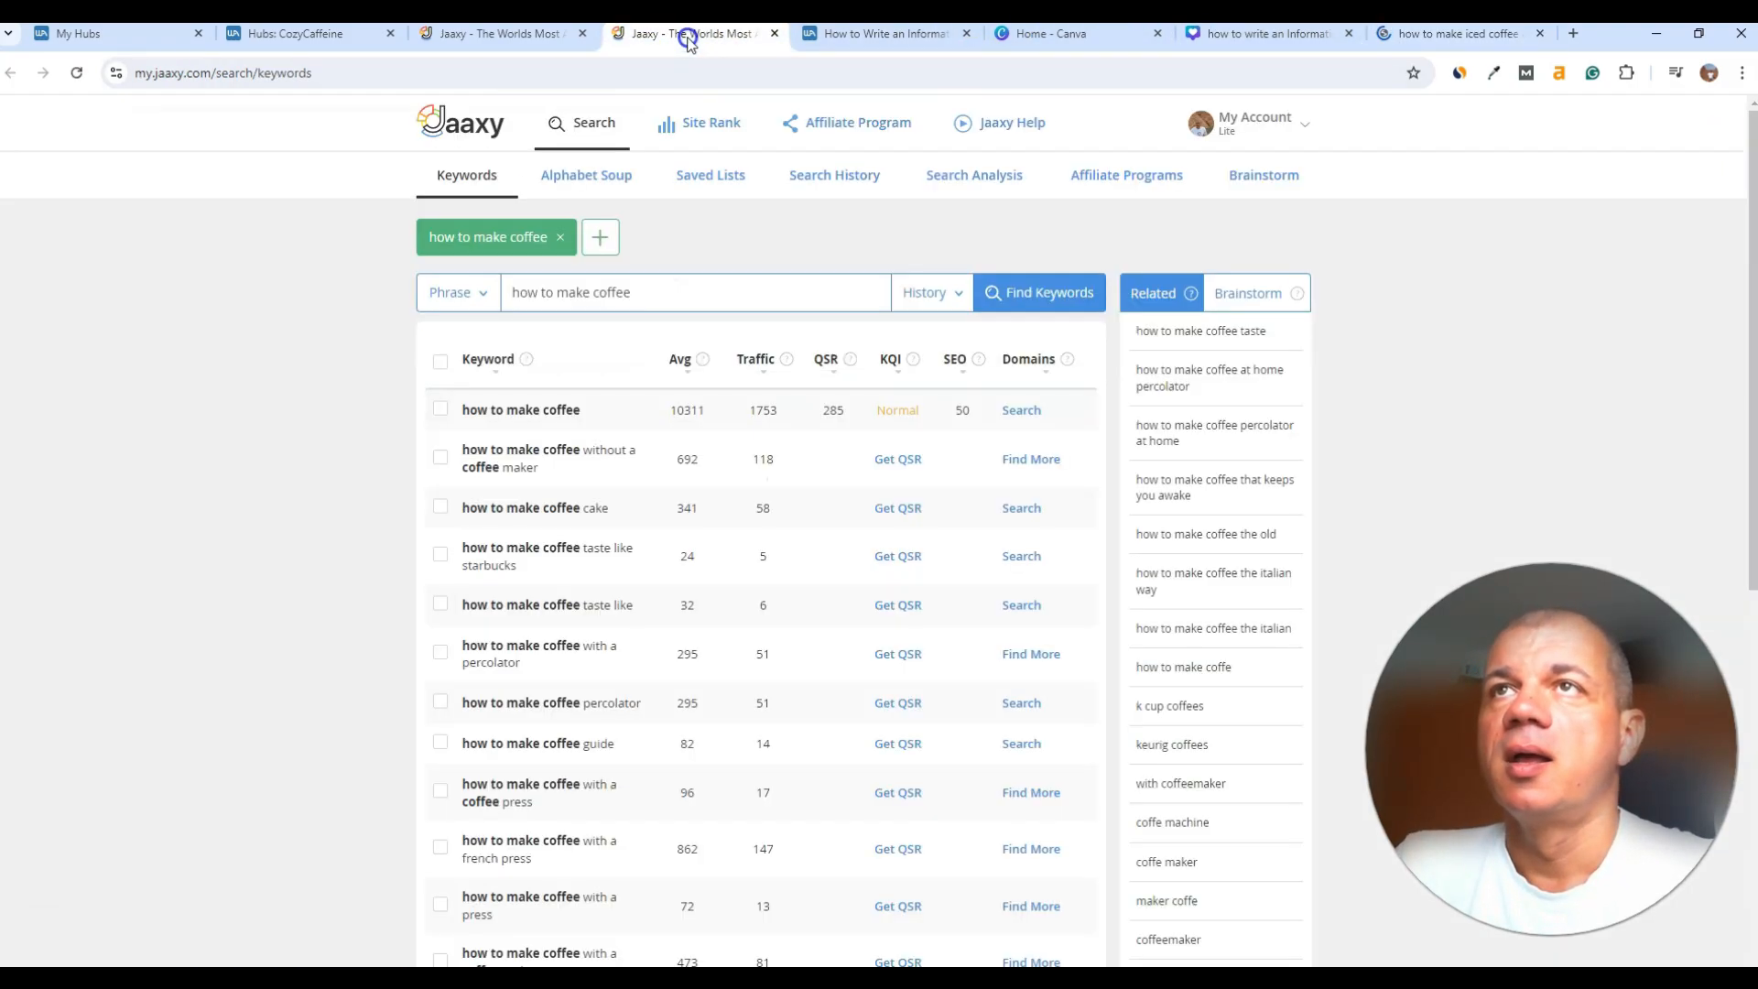
pyautogui.tripleClick(699, 279)
pyautogui.hotkey('ctrl', 'v')
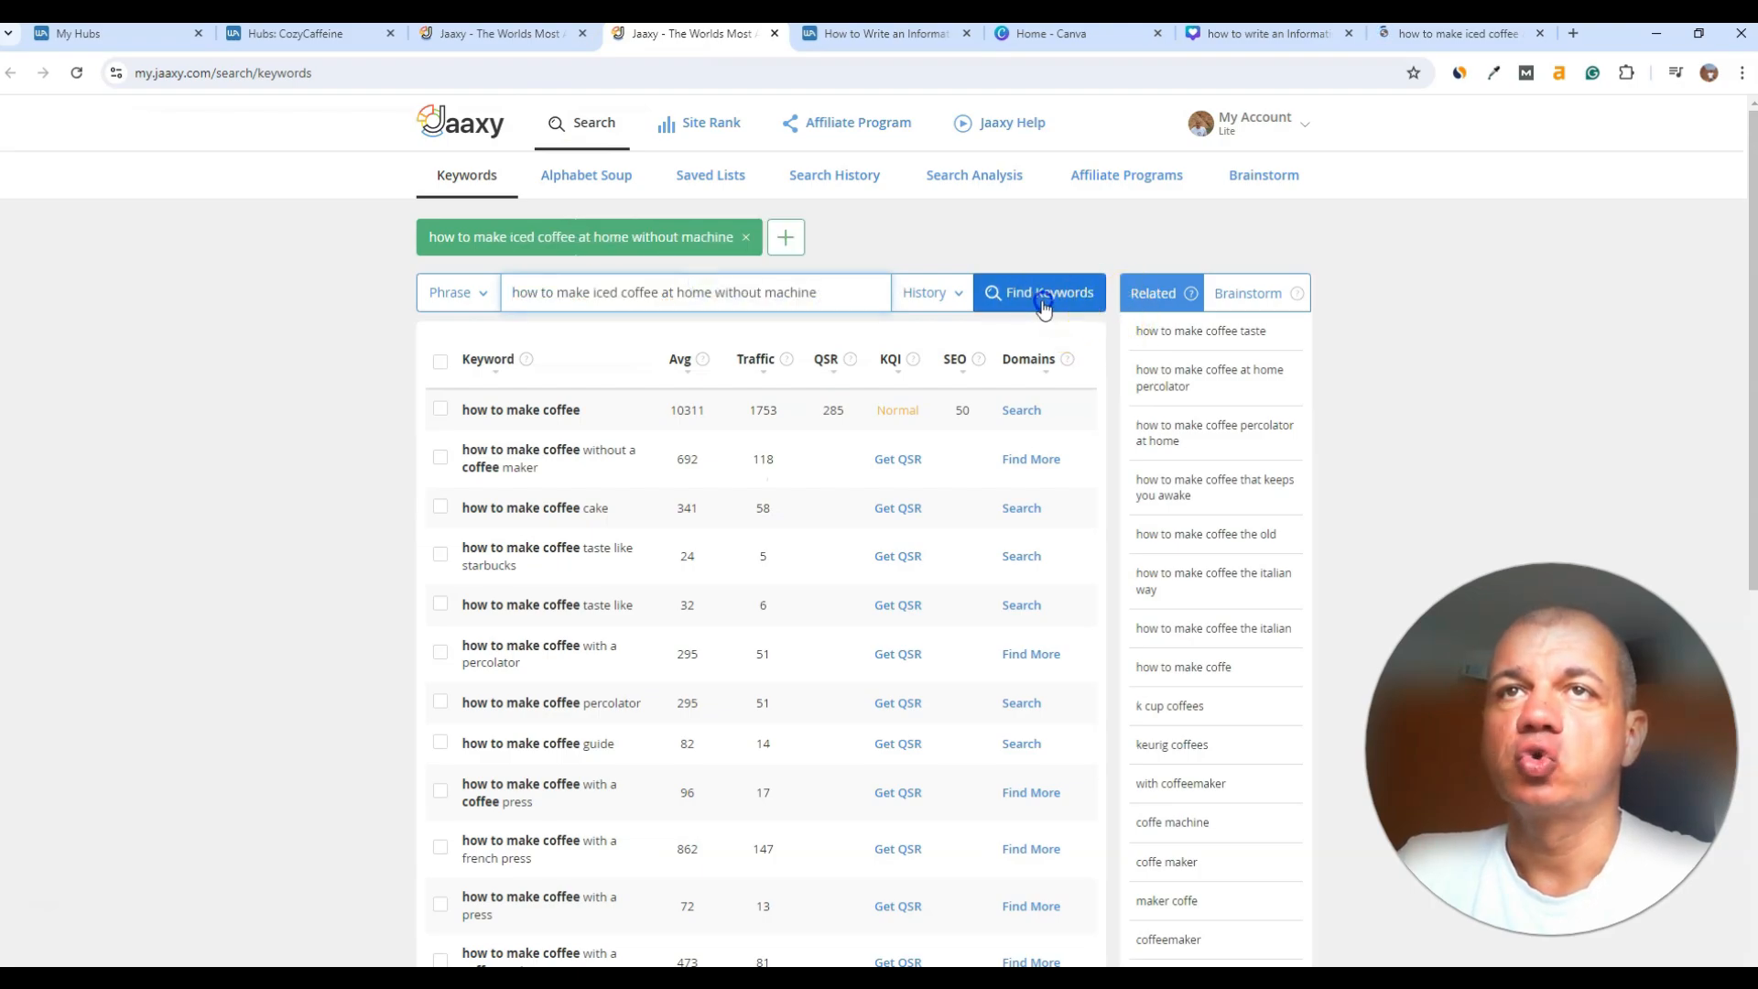
pyautogui.click(1052, 295)
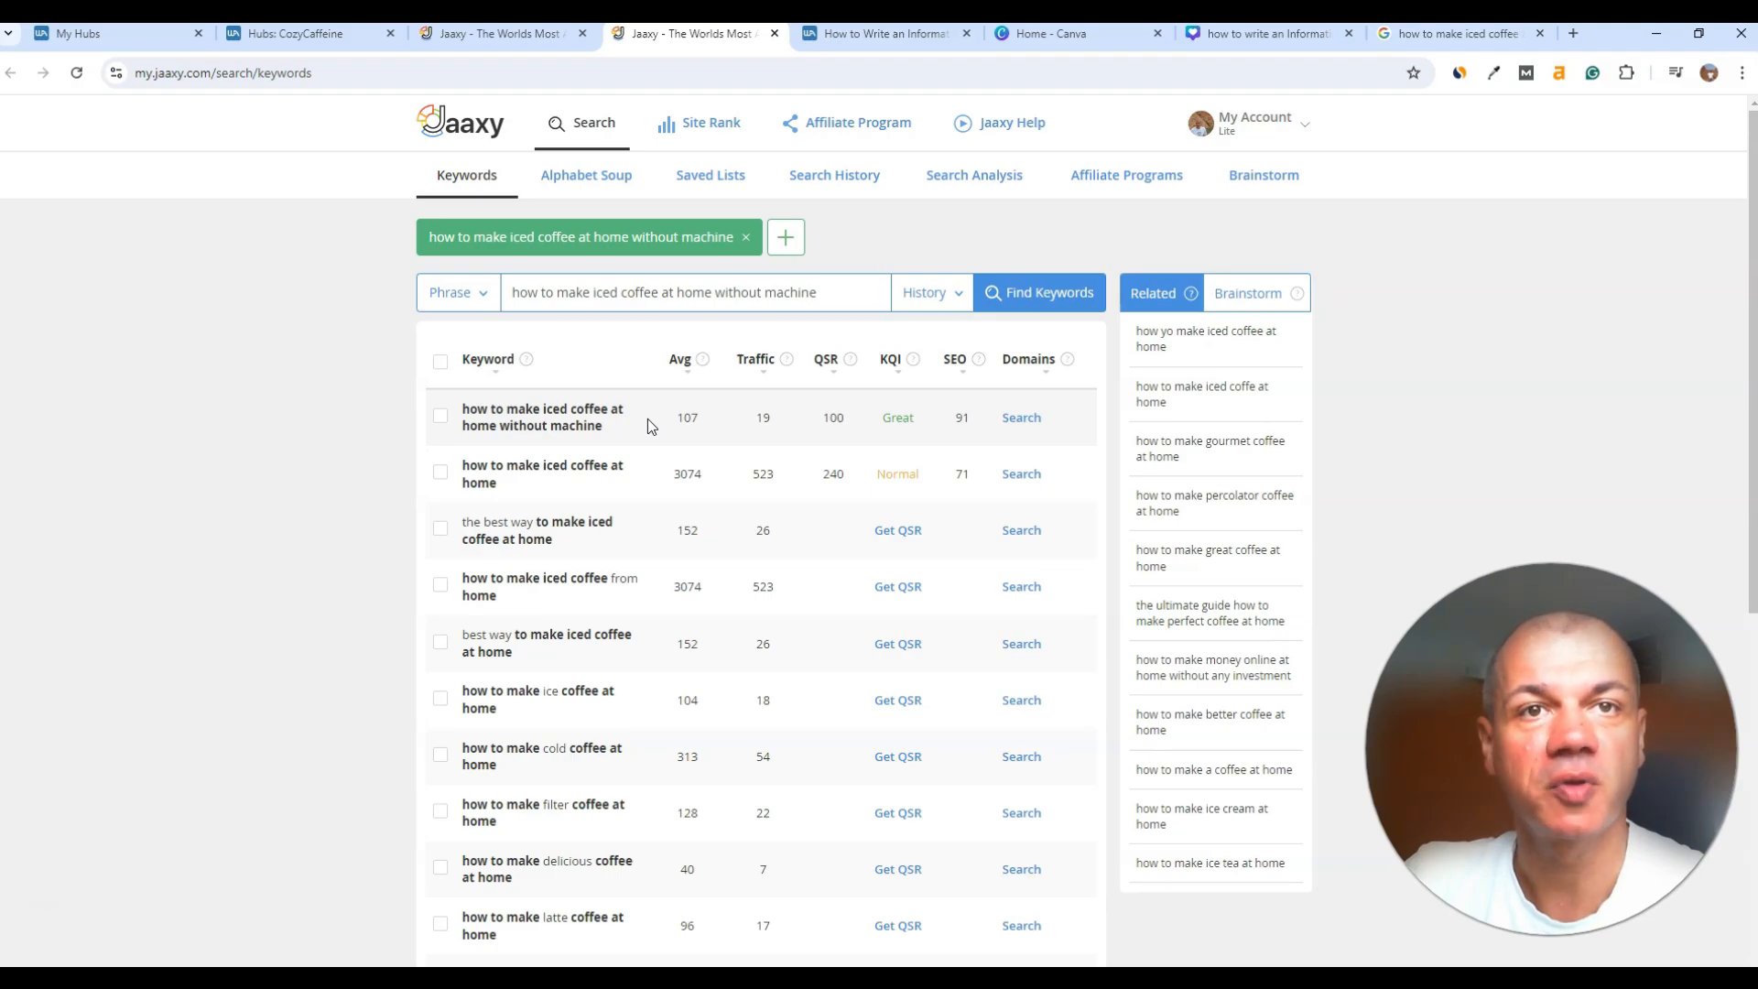
# Step: Copy the long keyword from Jaaxy and add "How To Make Iced Coffee At Home Without Machine" to the hub's writing tasks
pyautogui.tripleClick(843, 291)
pyautogui.hotkey('ctrl', 'c')
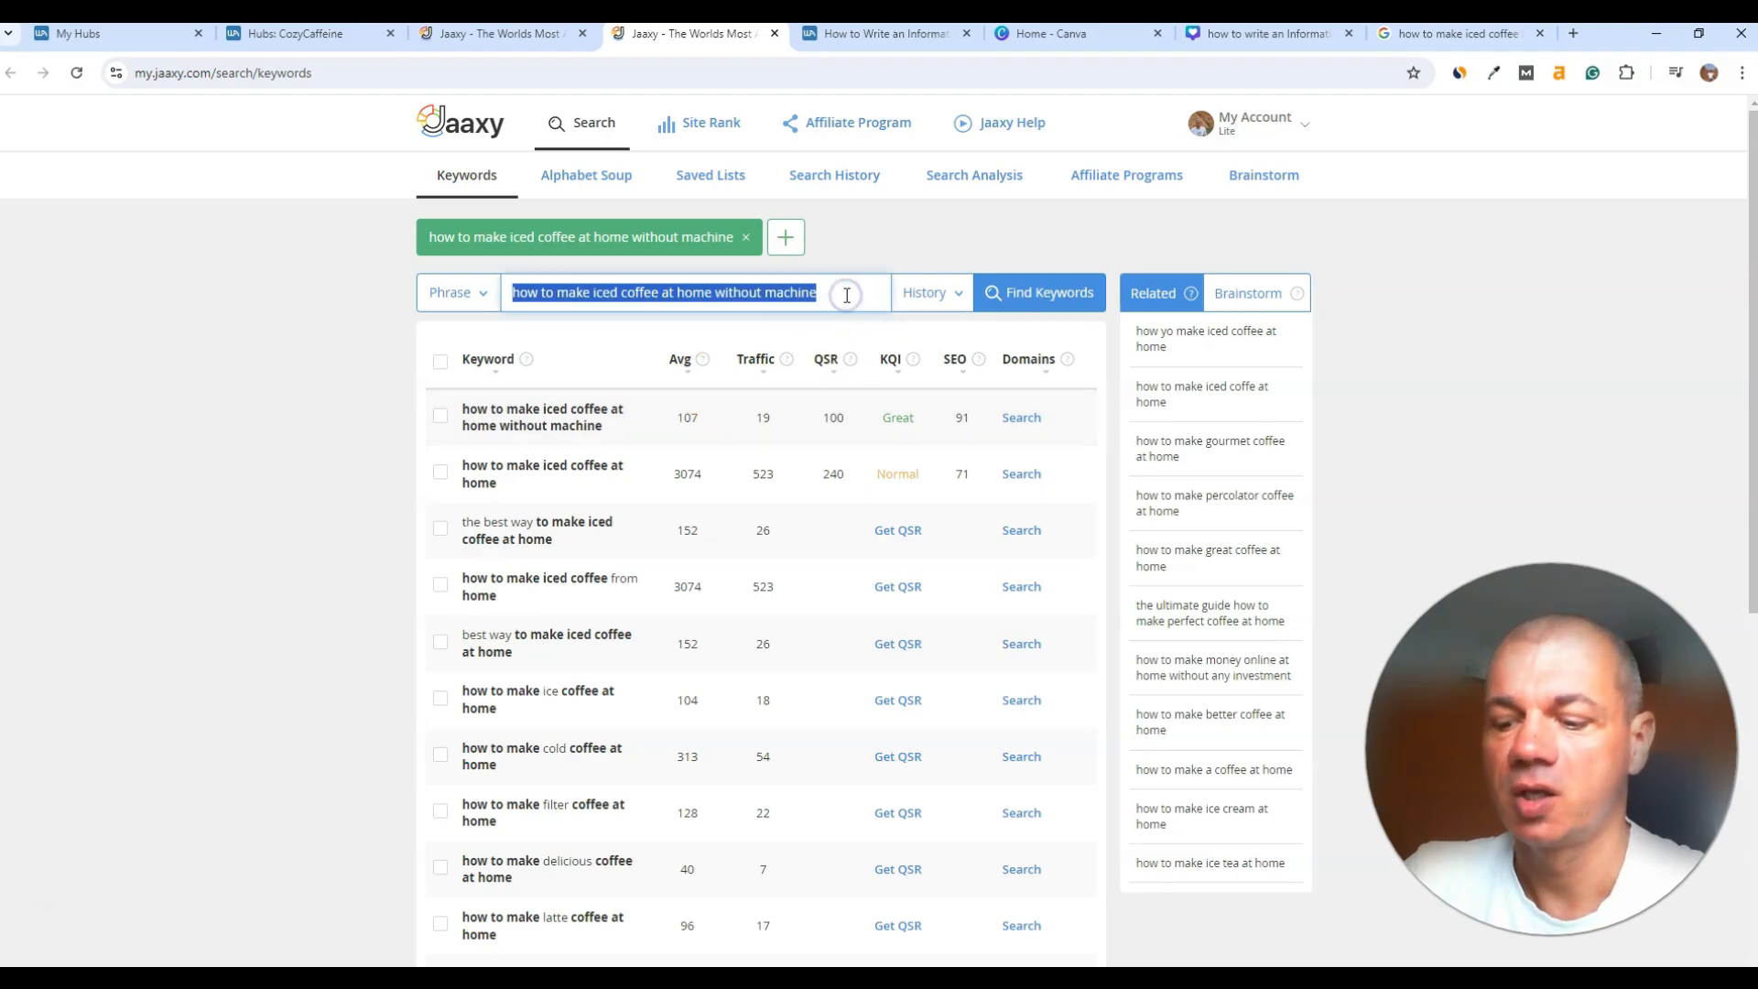
pyautogui.click(510, 33)
pyautogui.click(302, 33)
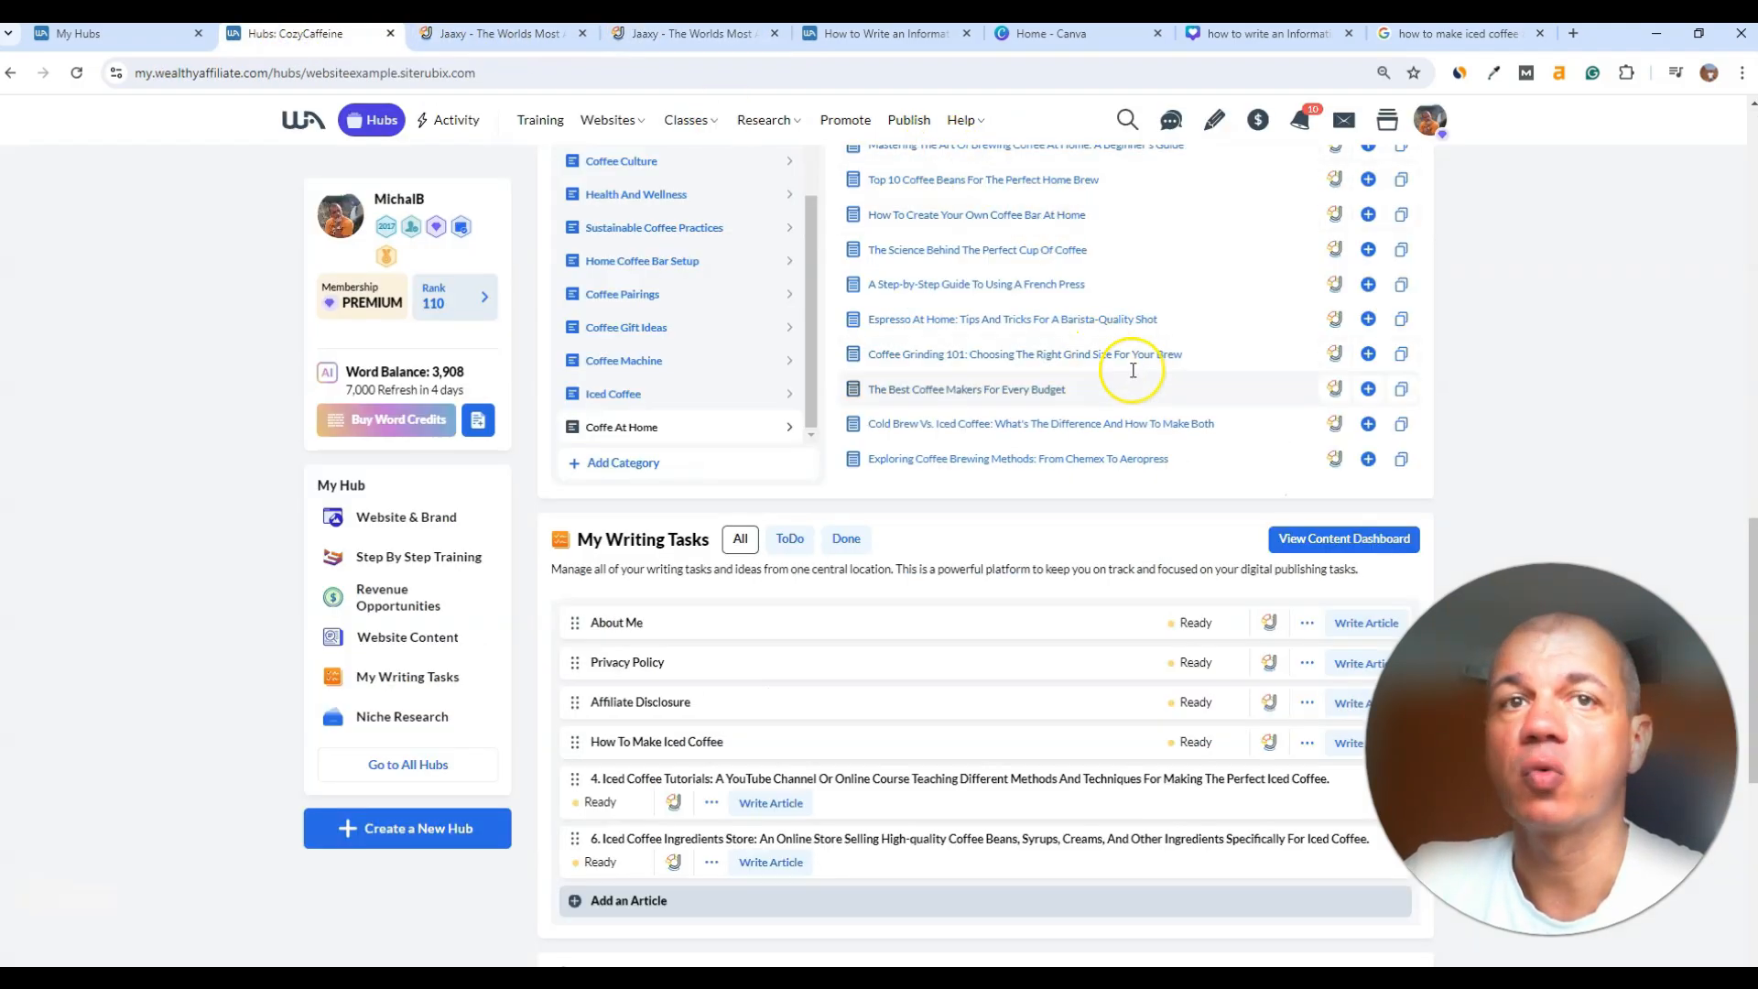
pyautogui.scroll(-2, 1589, 416)
pyautogui.click(644, 719)
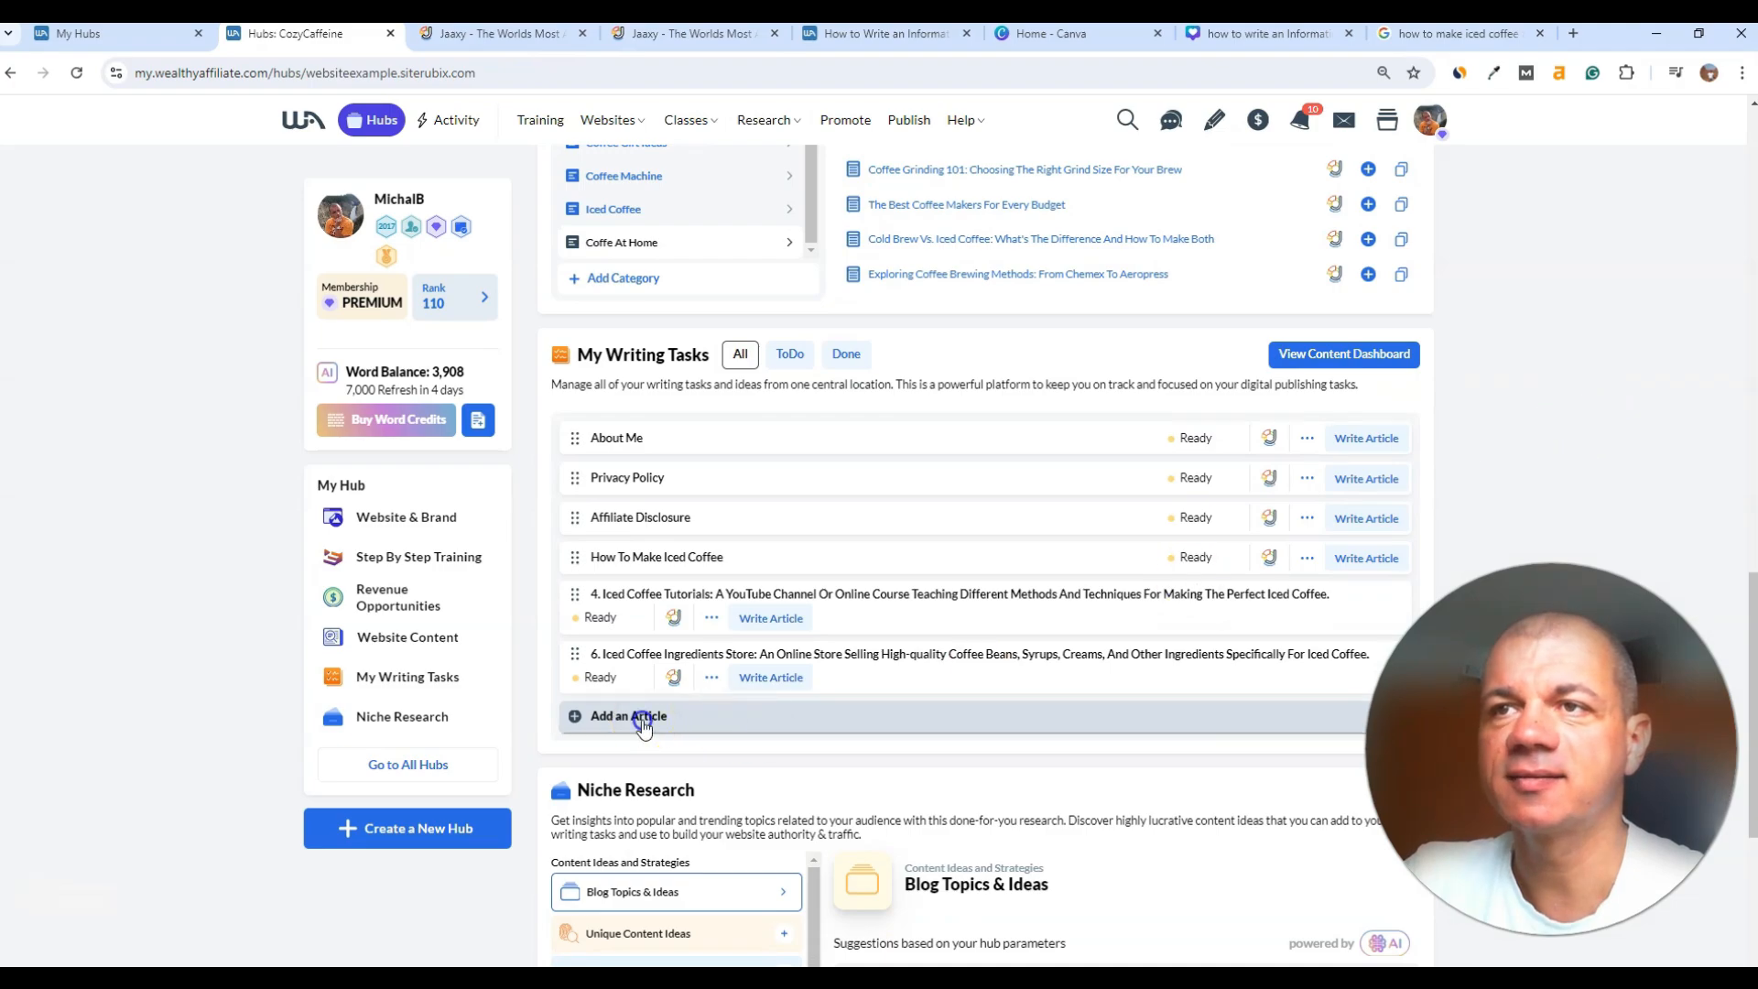
pyautogui.click(809, 463)
pyautogui.hotkey('ctrl', 'v')
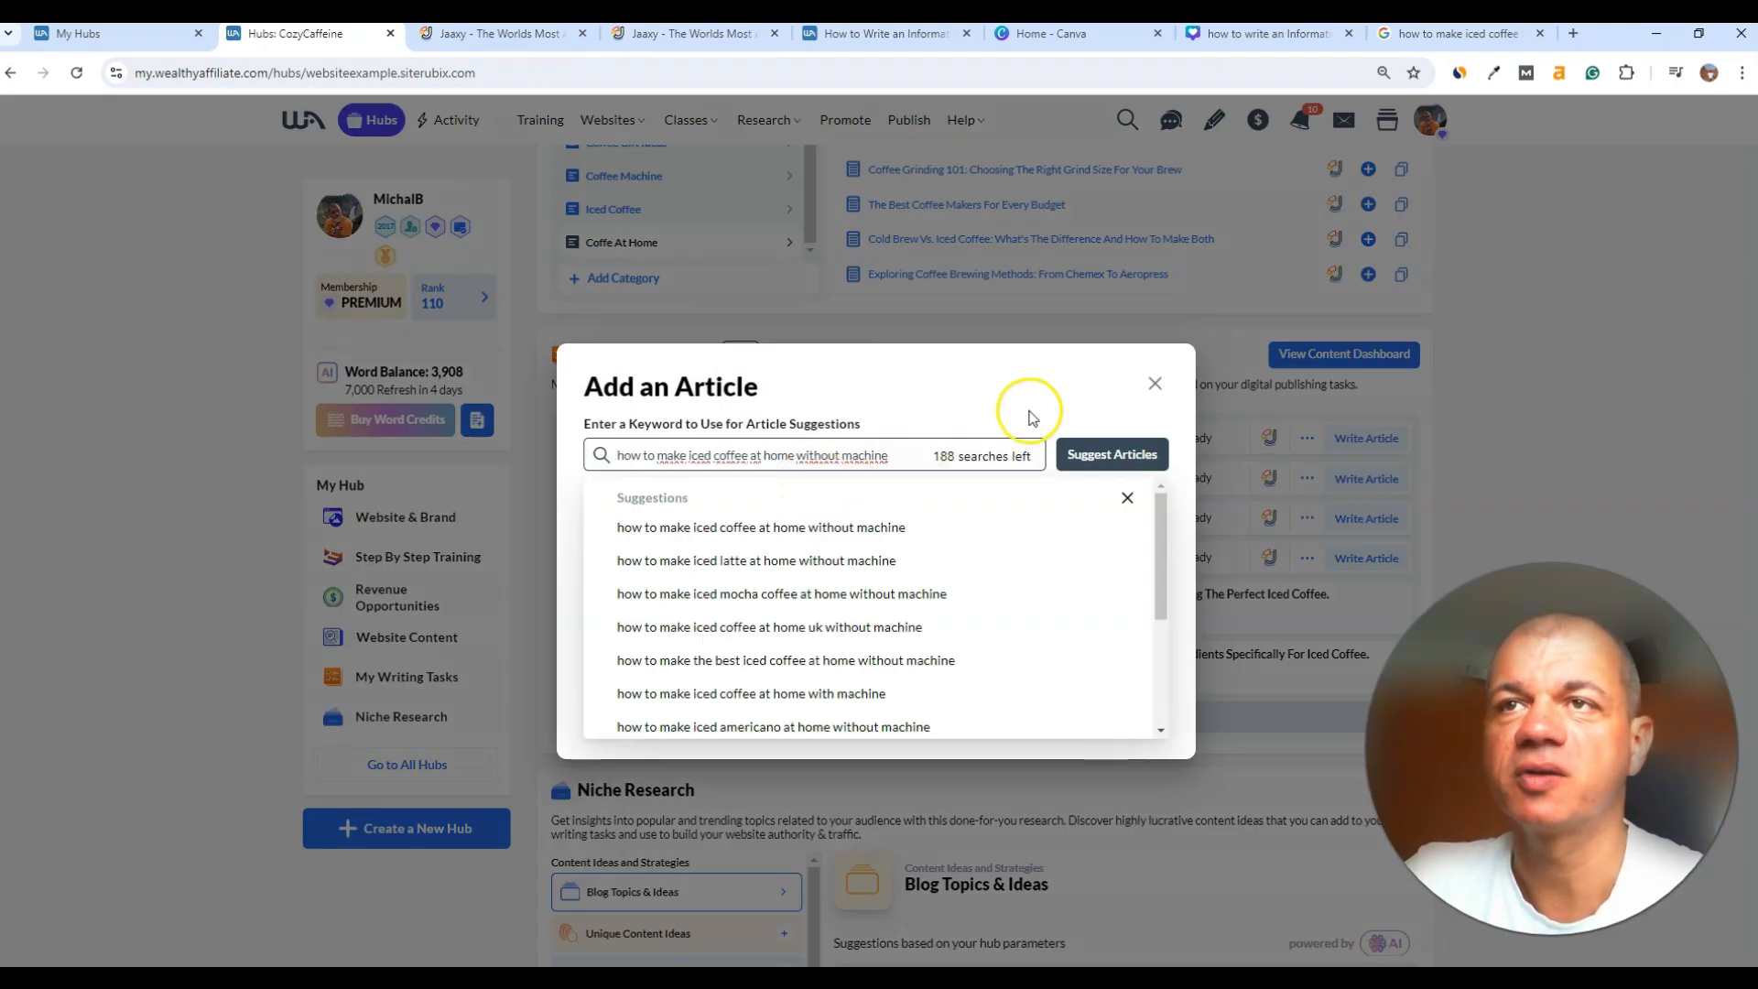
pyautogui.click(932, 540)
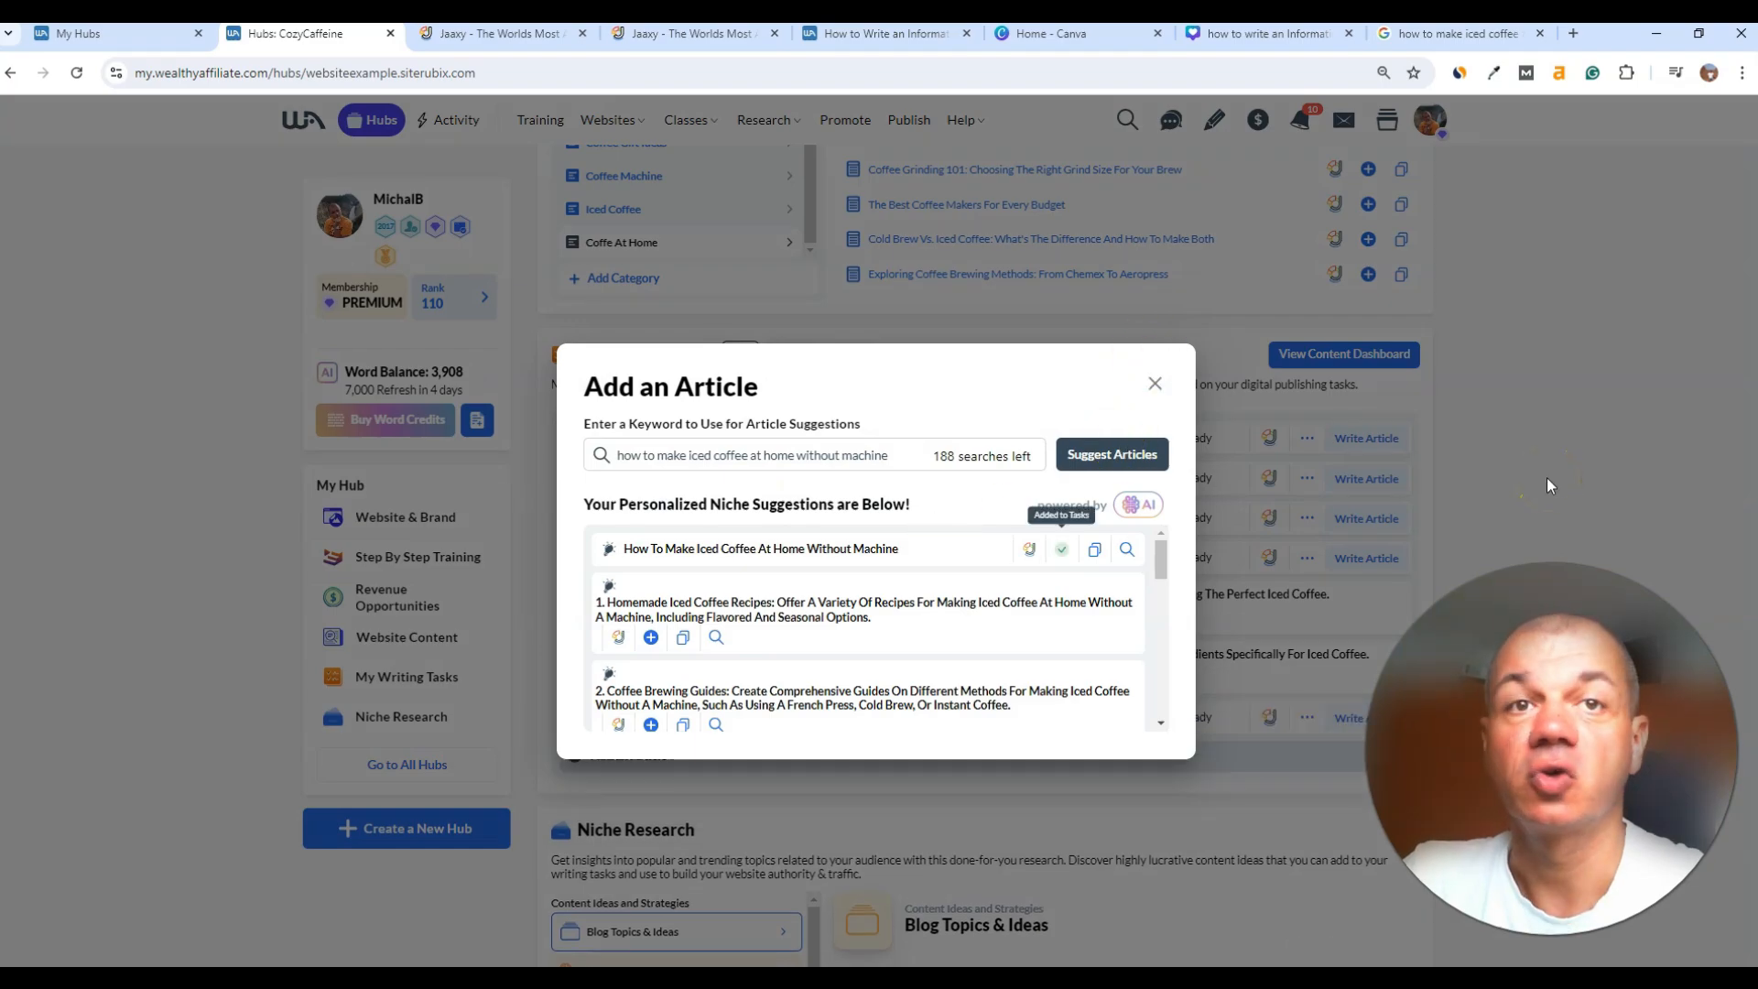
pyautogui.click(1155, 383)
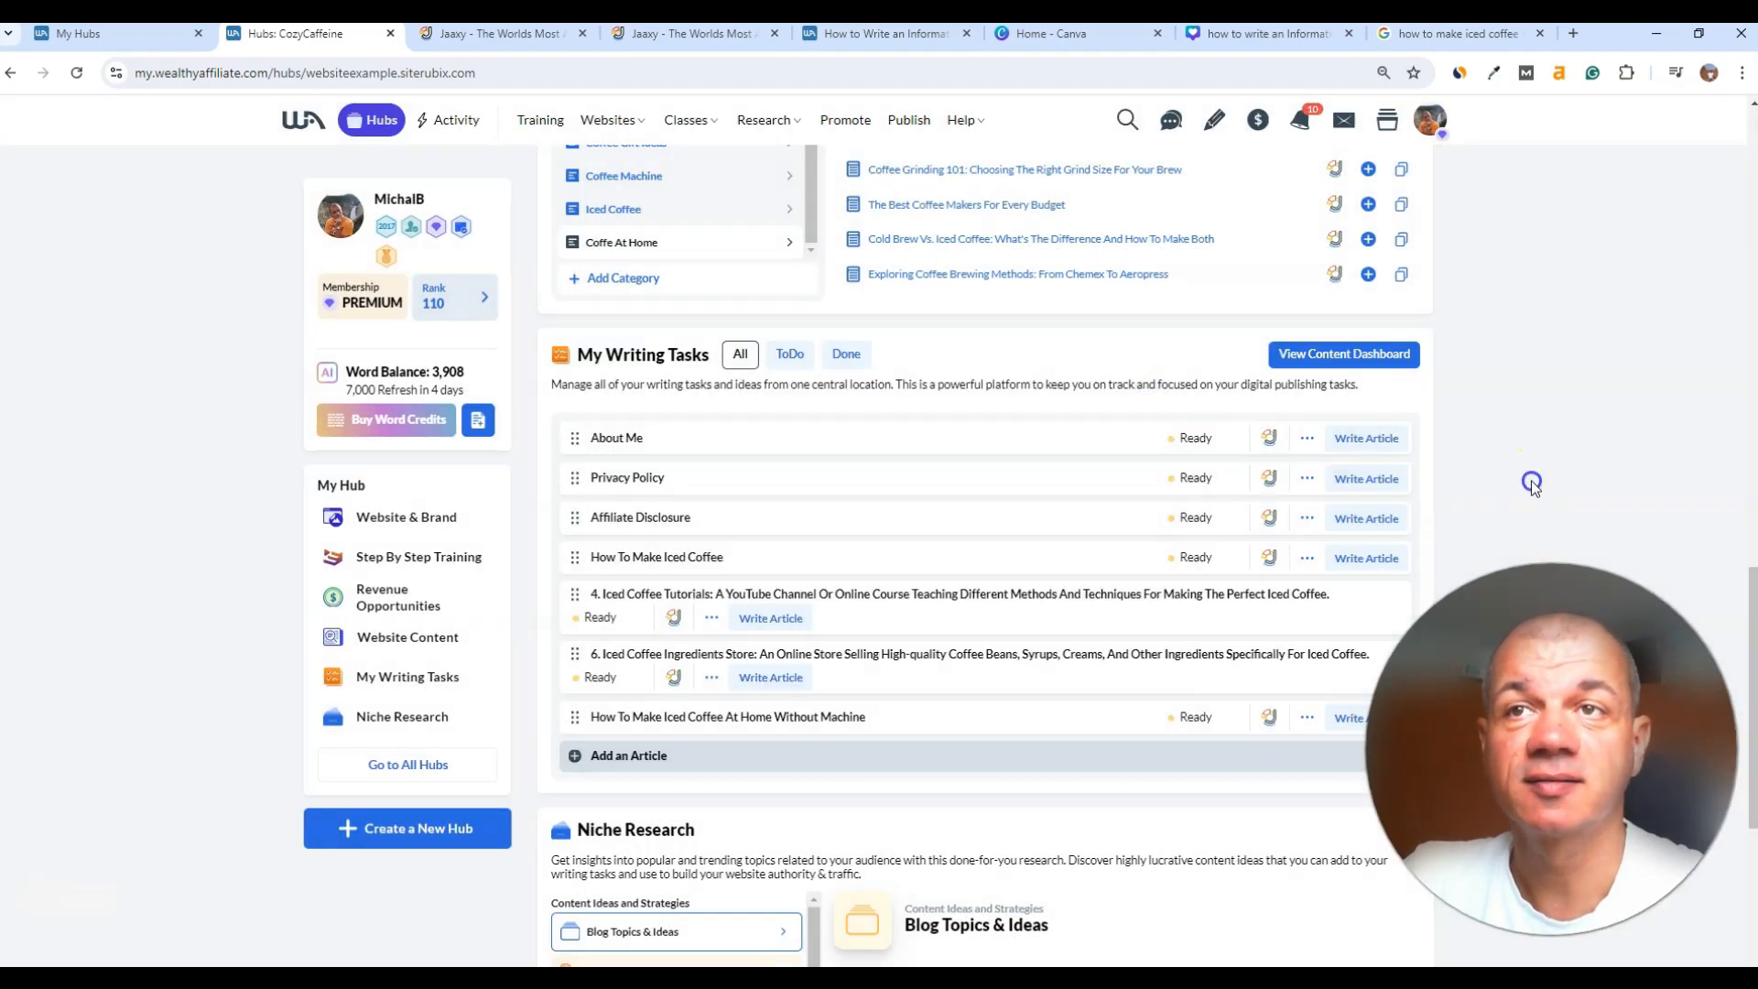
# Step: Return to the Google results for the long keyword and open Allrecipes' "Easy Iced Coffee Recipe" in a new tab
pyautogui.scroll(-3, 1465, 453)
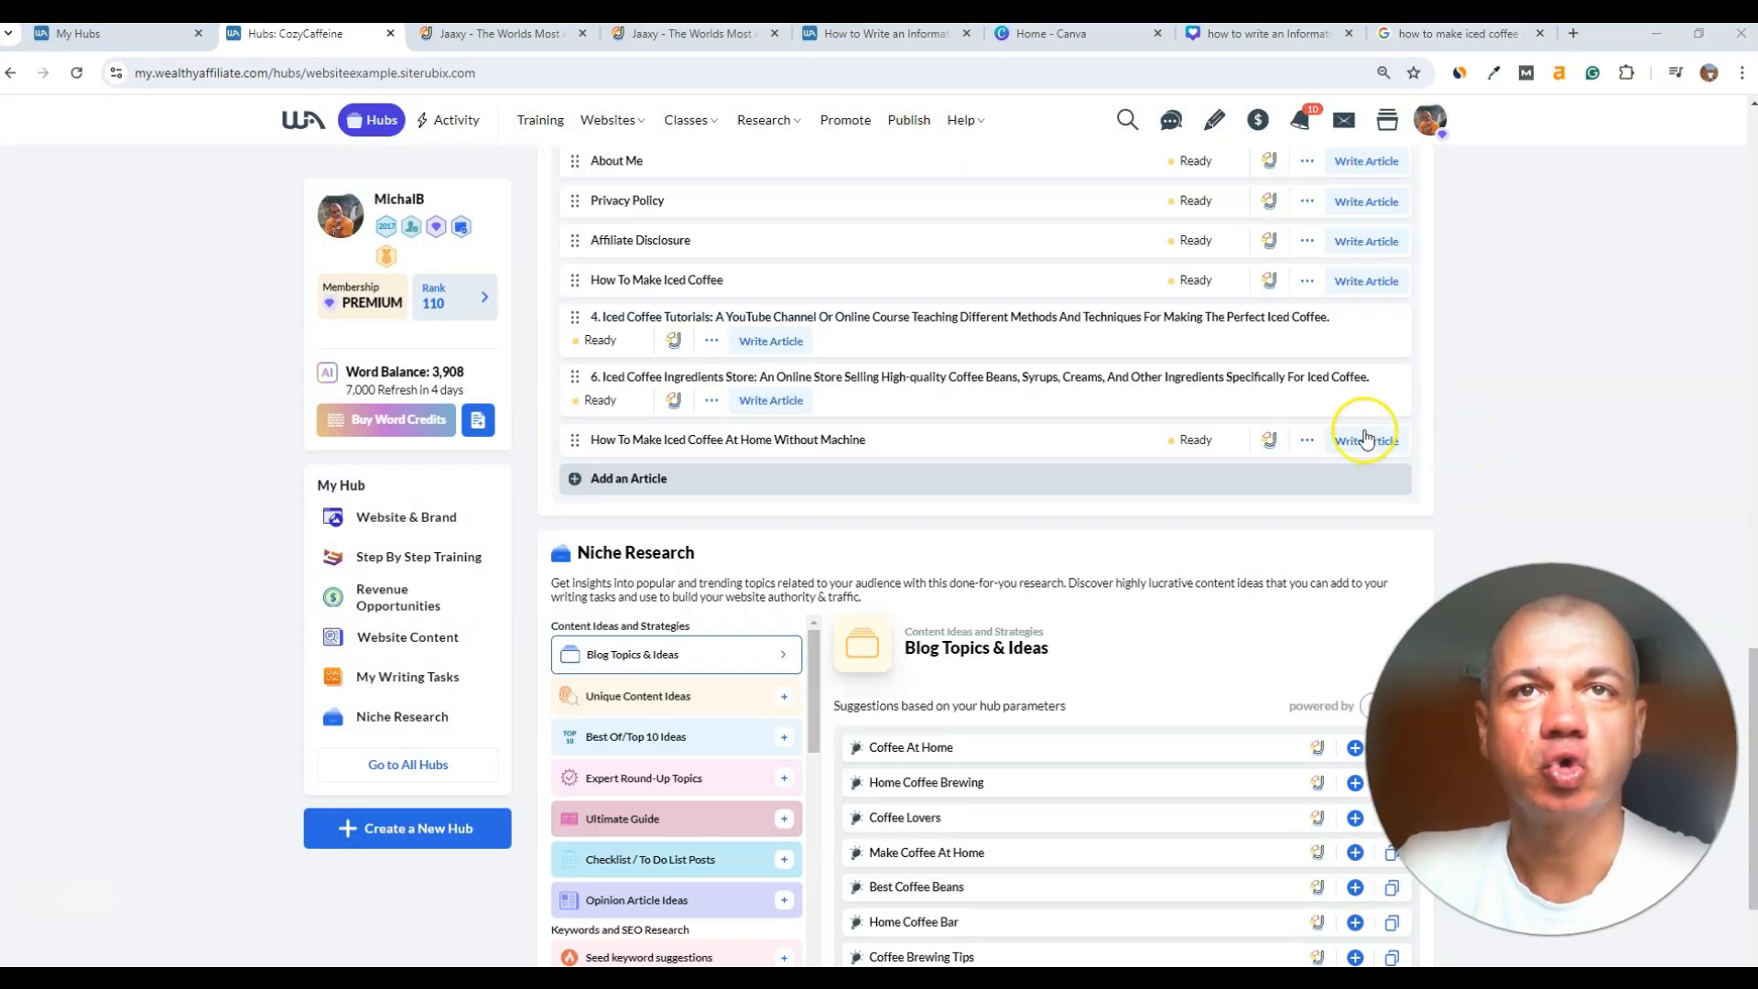
pyautogui.click(1463, 33)
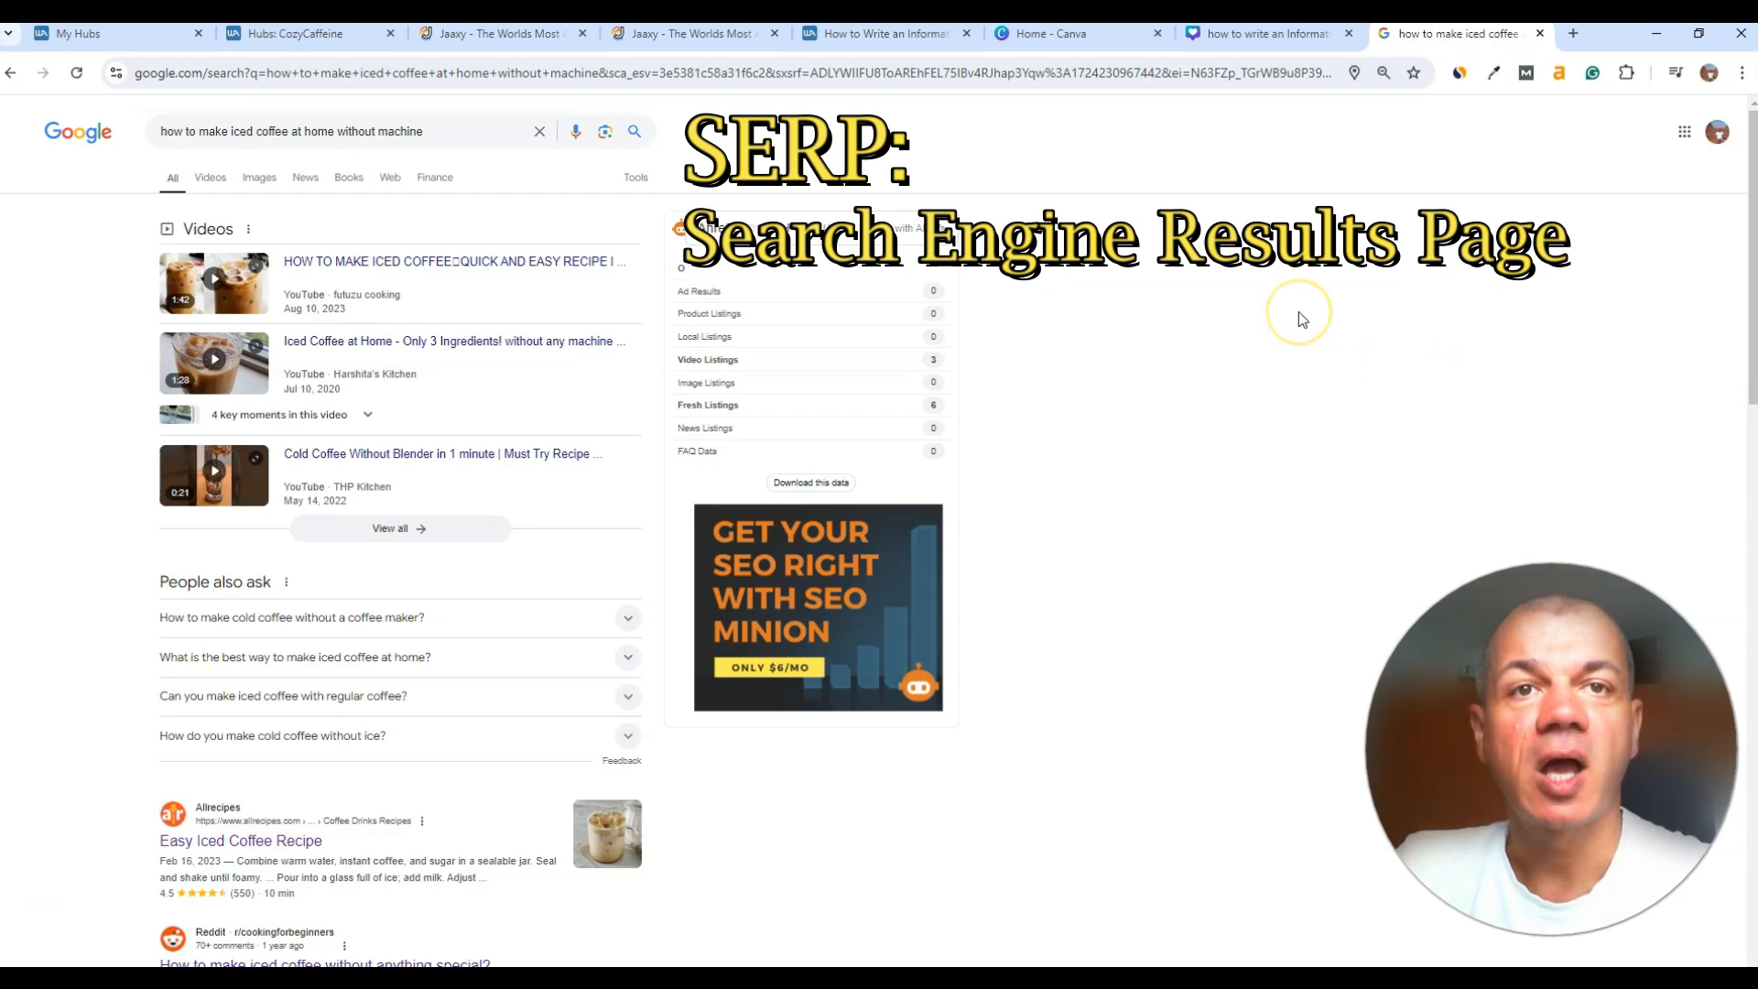
pyautogui.scroll(-5, 1298, 317)
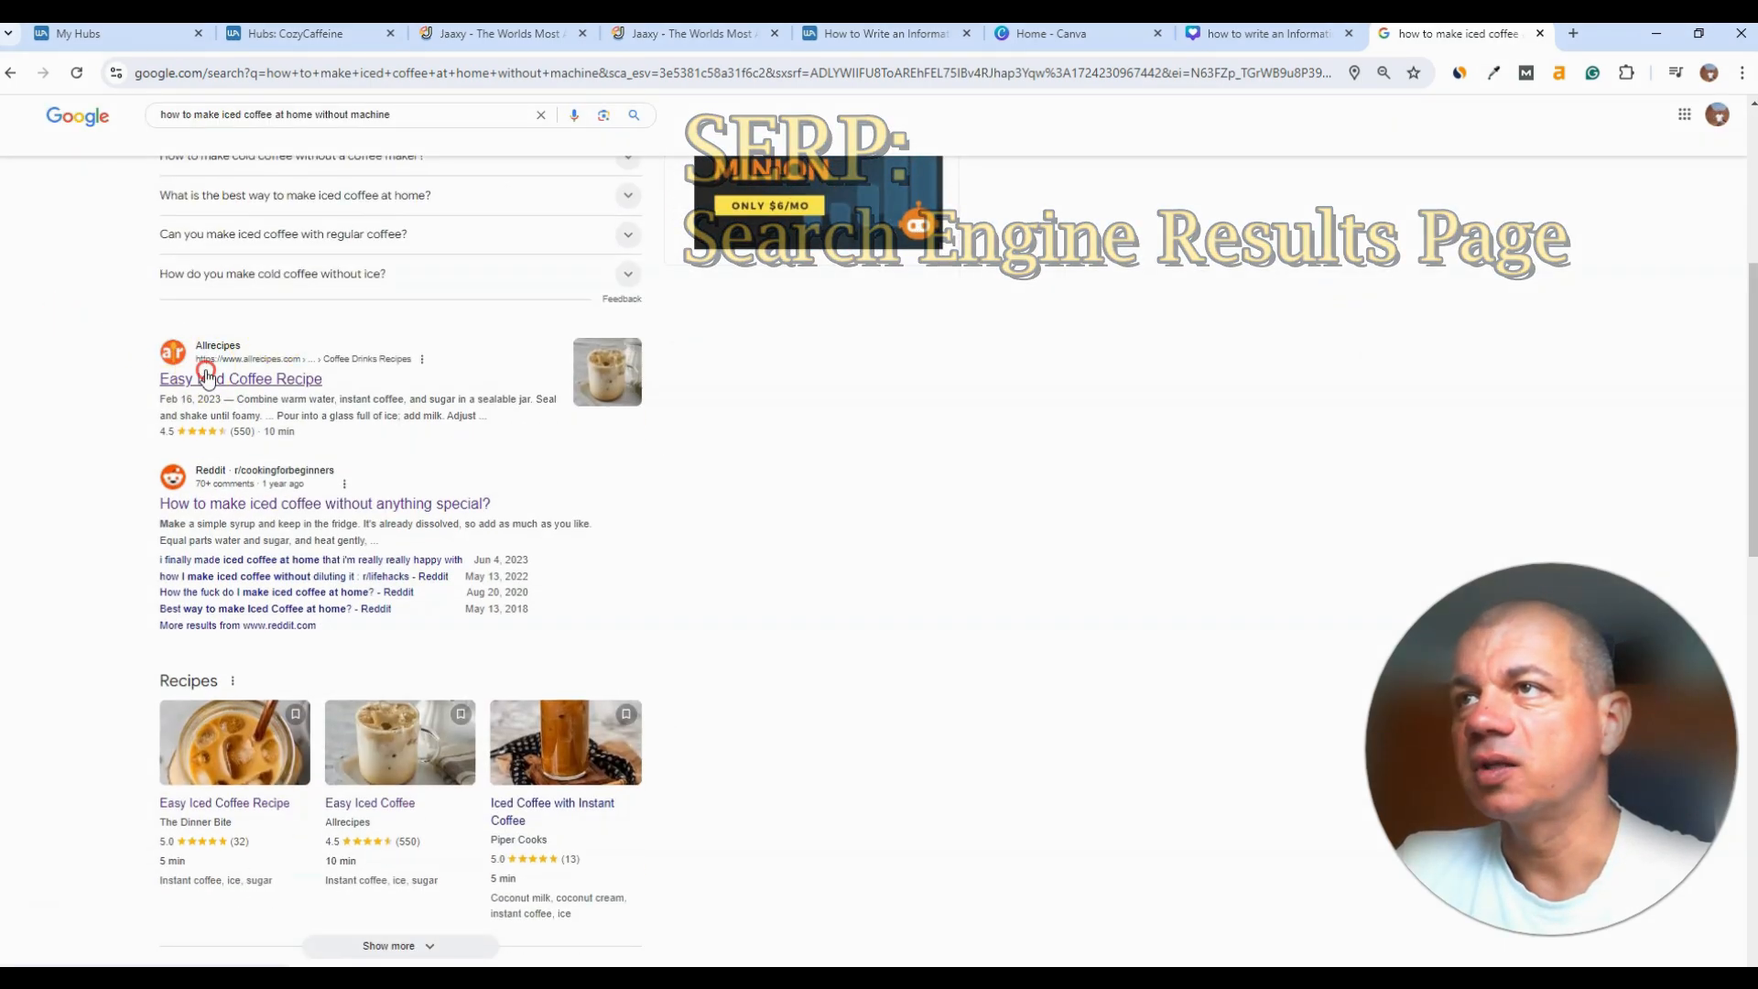
pyautogui.middleClick(273, 379)
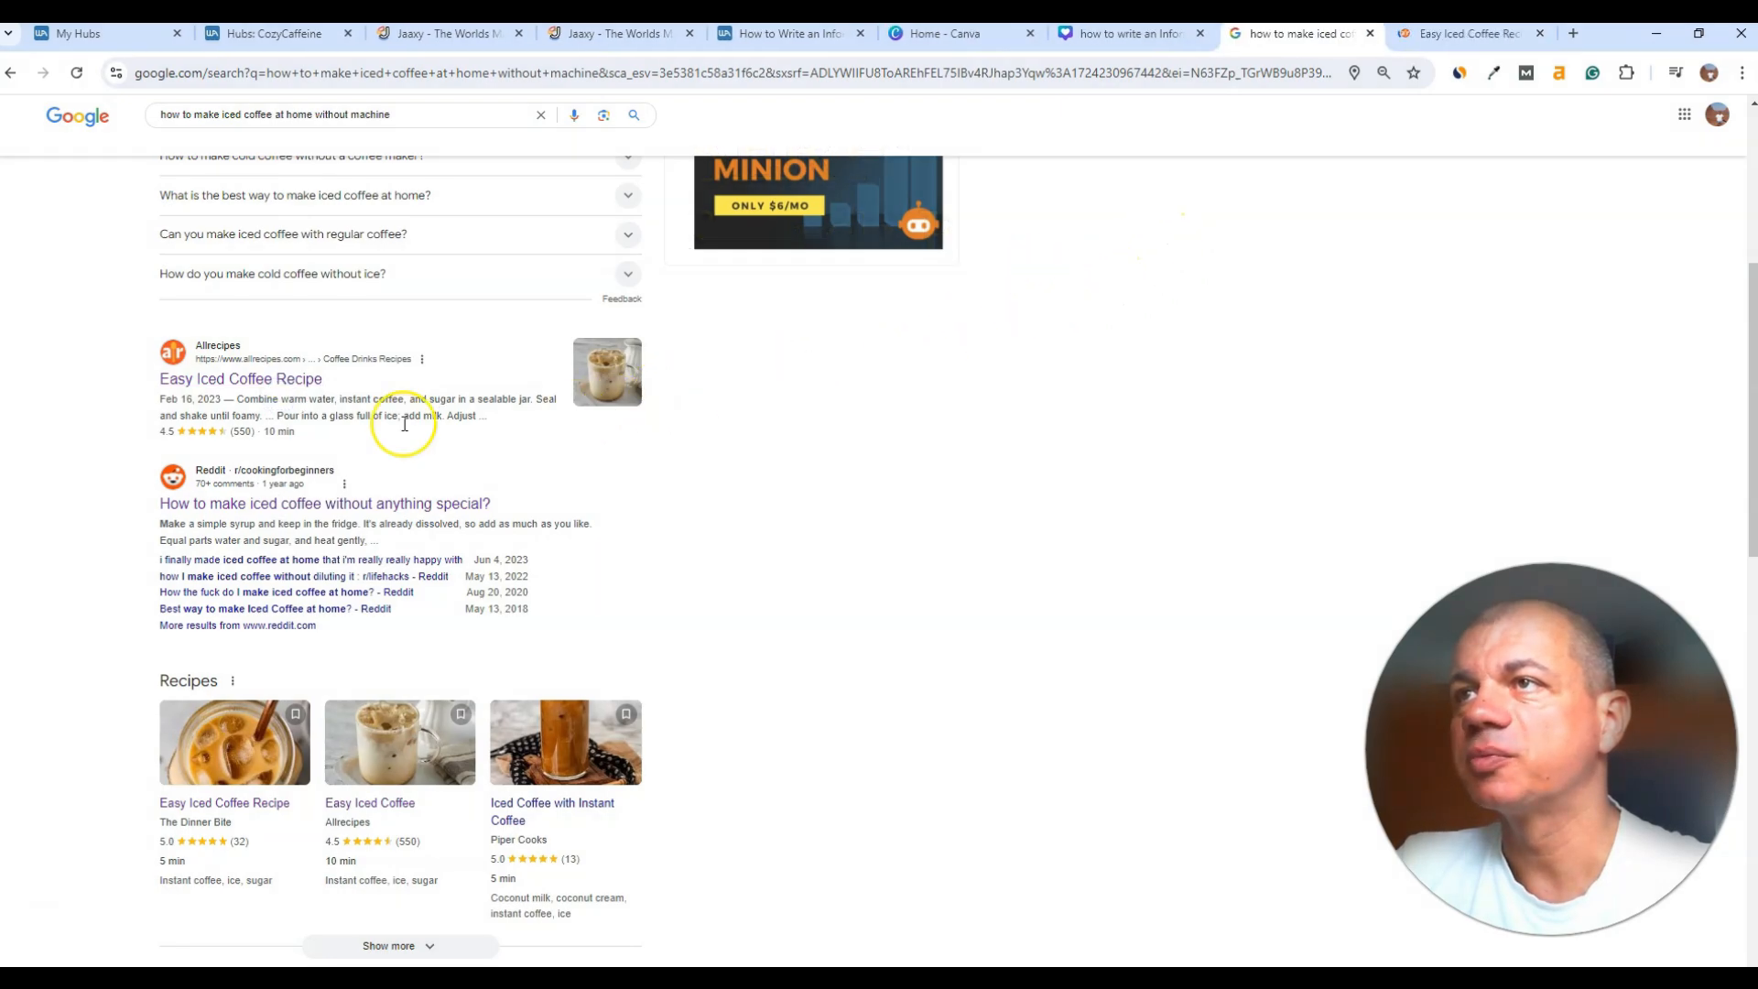
# Step: Examine the Allrecipes "Easy Iced Coffee" article's introduction, ingredients, directions and reviews, and close its tab
pyautogui.click(1455, 33)
pyautogui.scroll(-4, 589, 464)
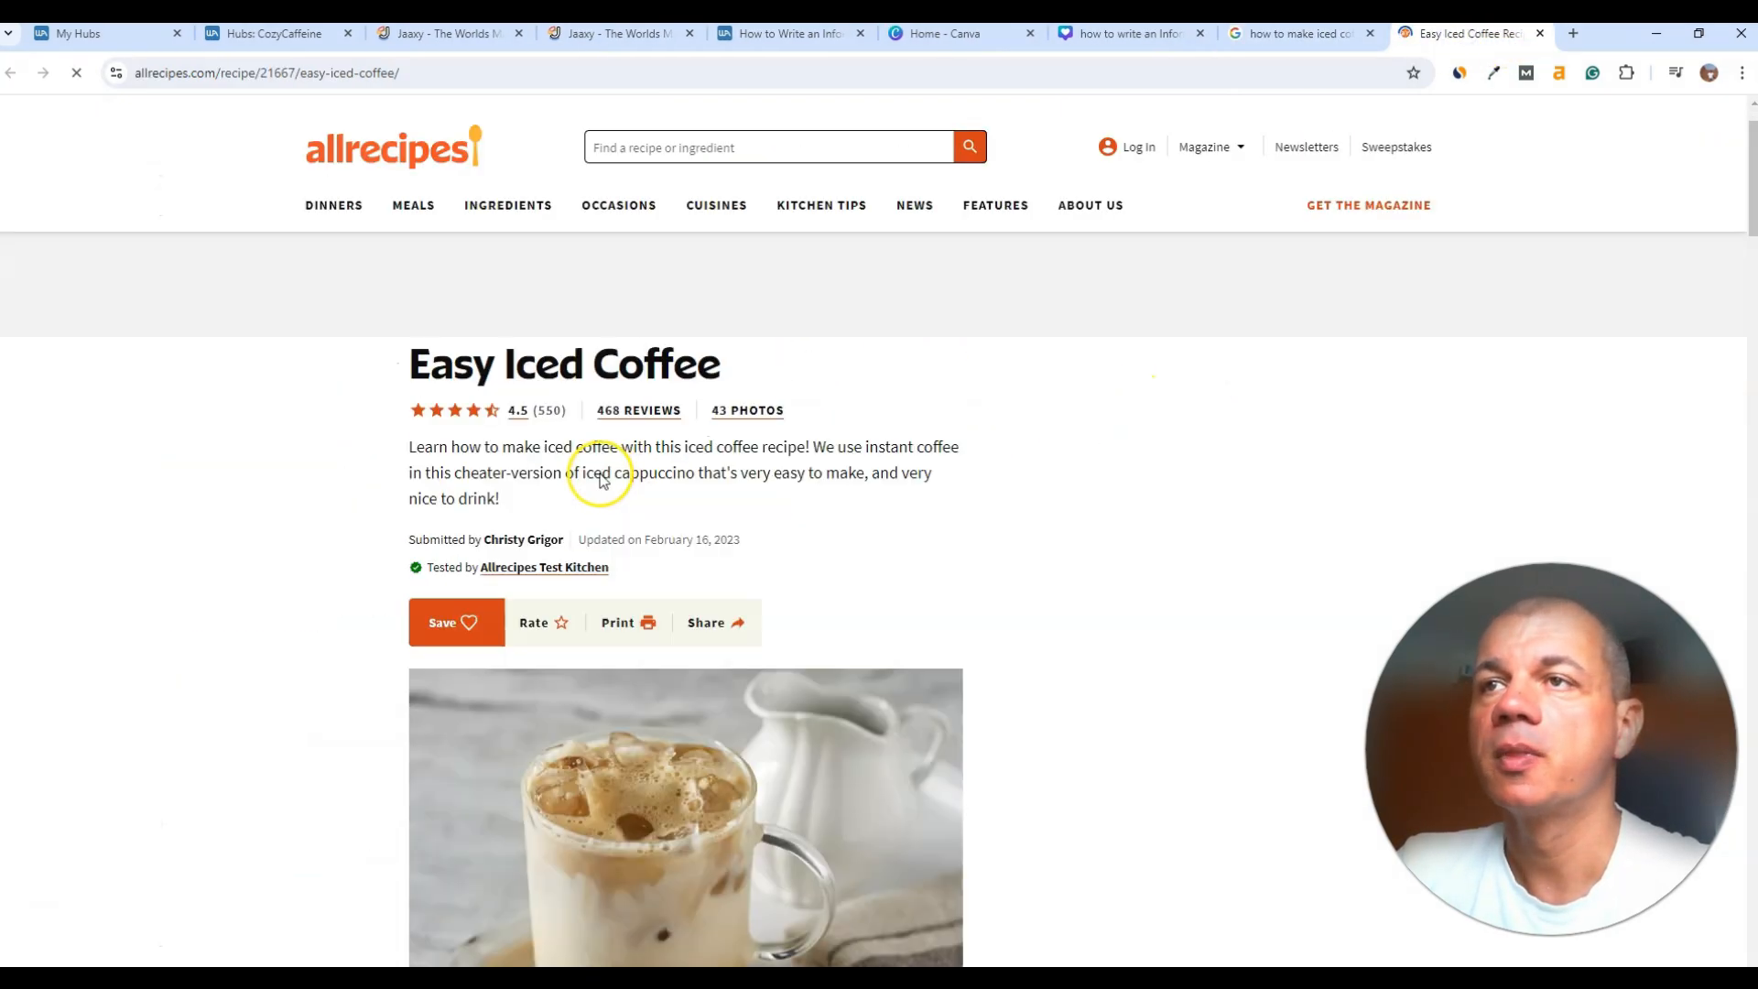
pyautogui.scroll(3, 455, 330)
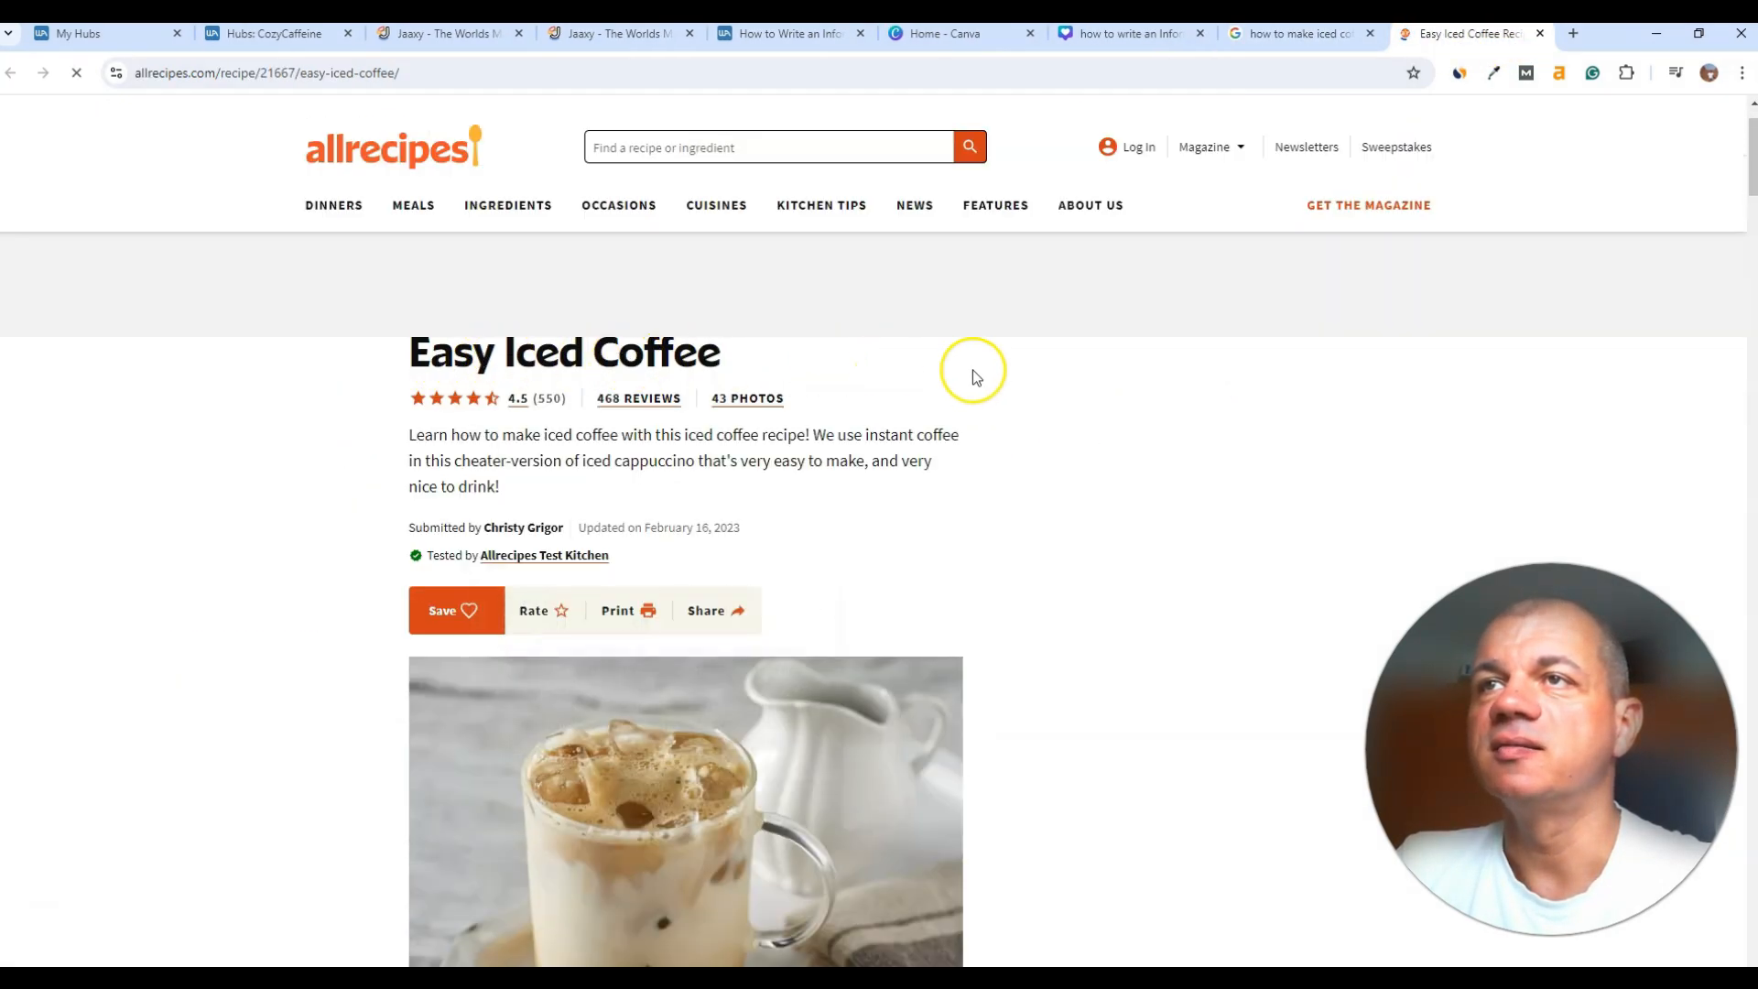
pyautogui.scroll(-10, 973, 370)
pyautogui.scroll(-6, 659, 455)
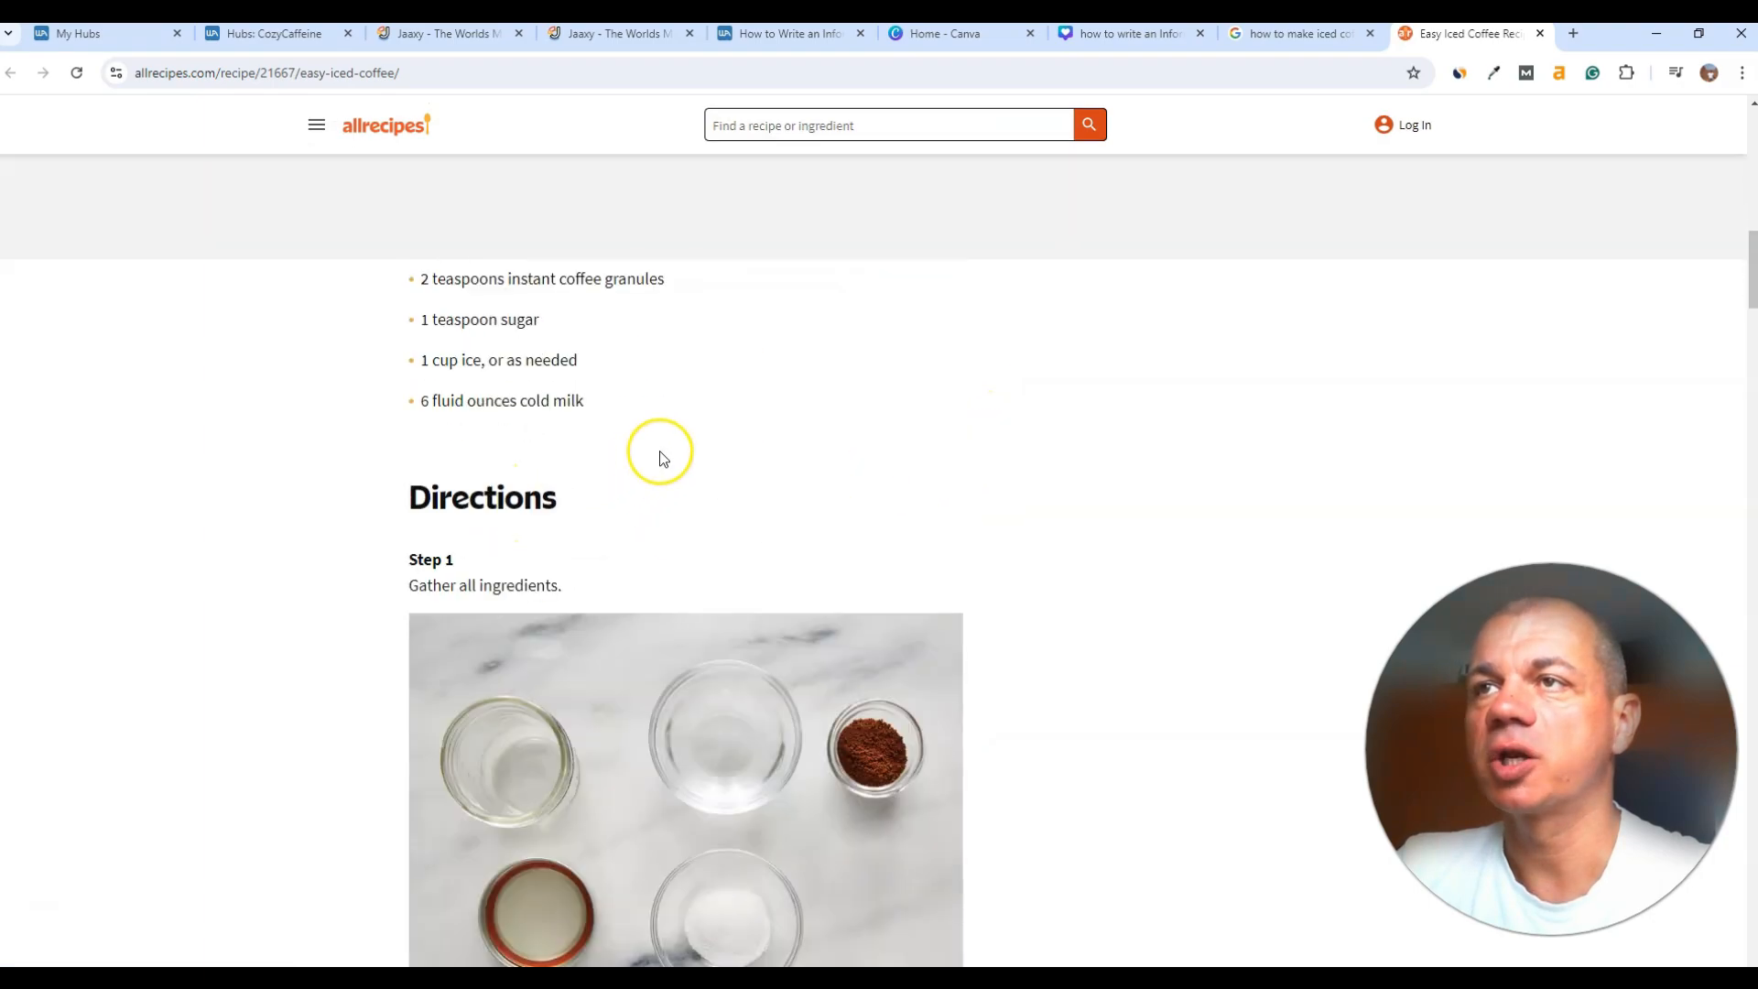
pyautogui.scroll(5, 671, 436)
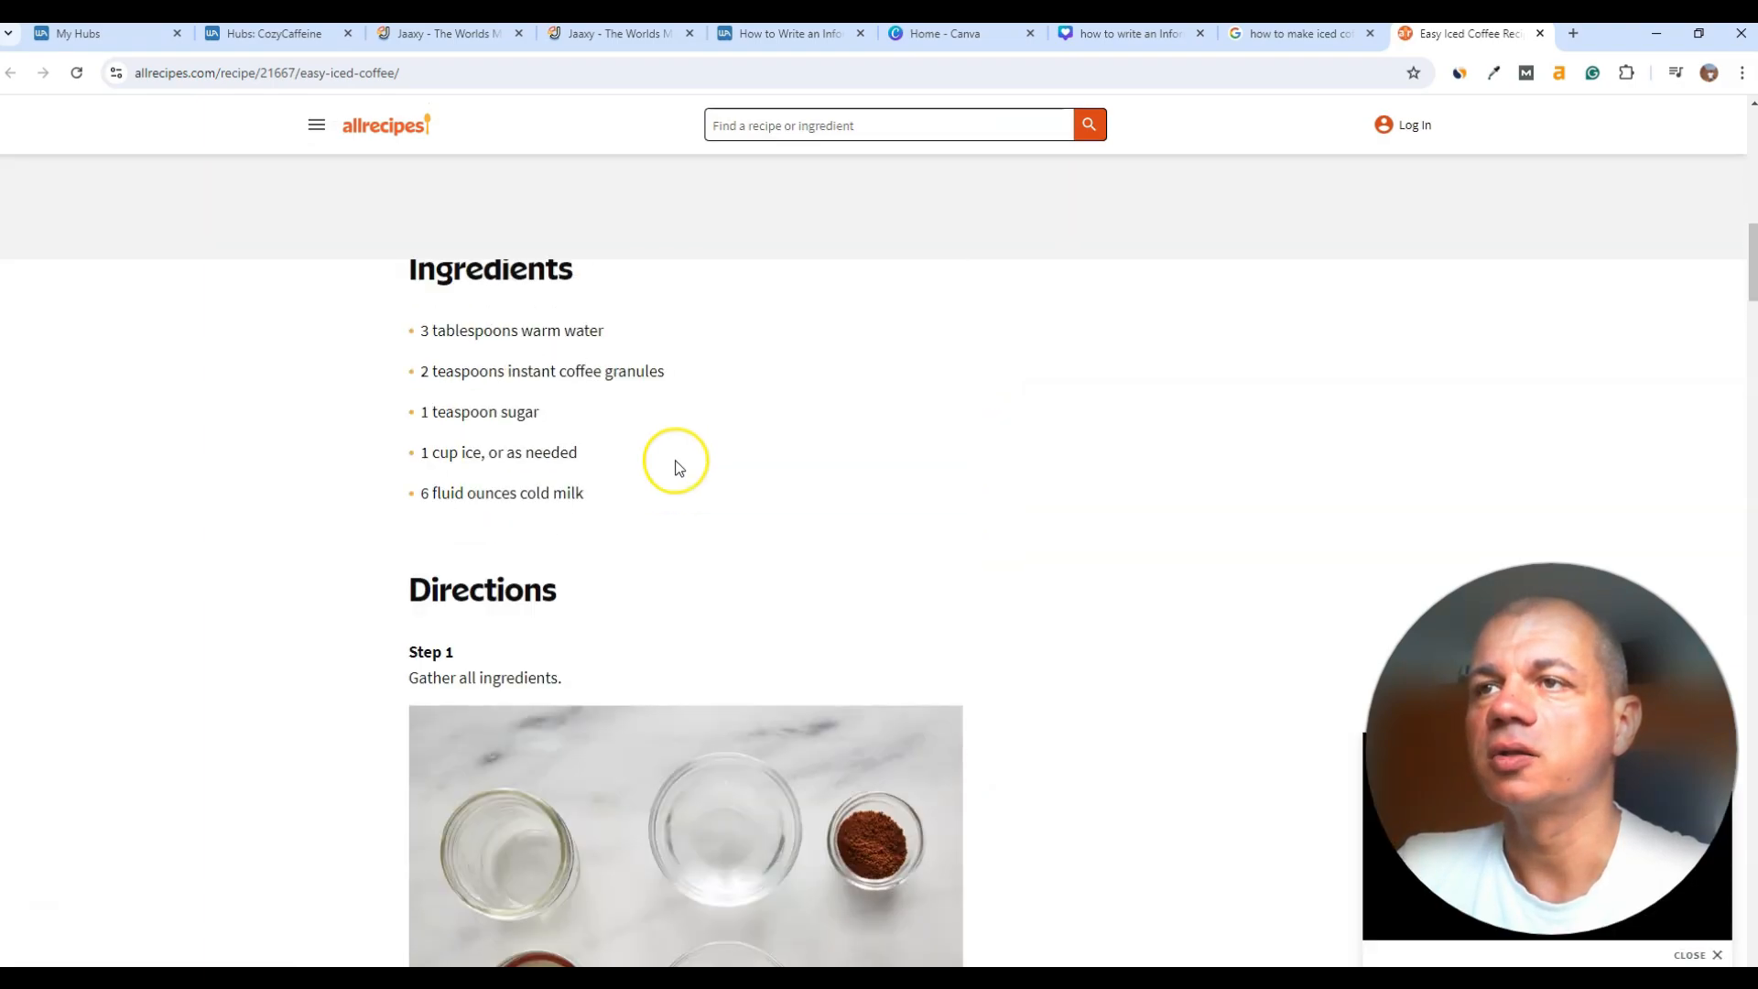
pyautogui.scroll(-15, 675, 458)
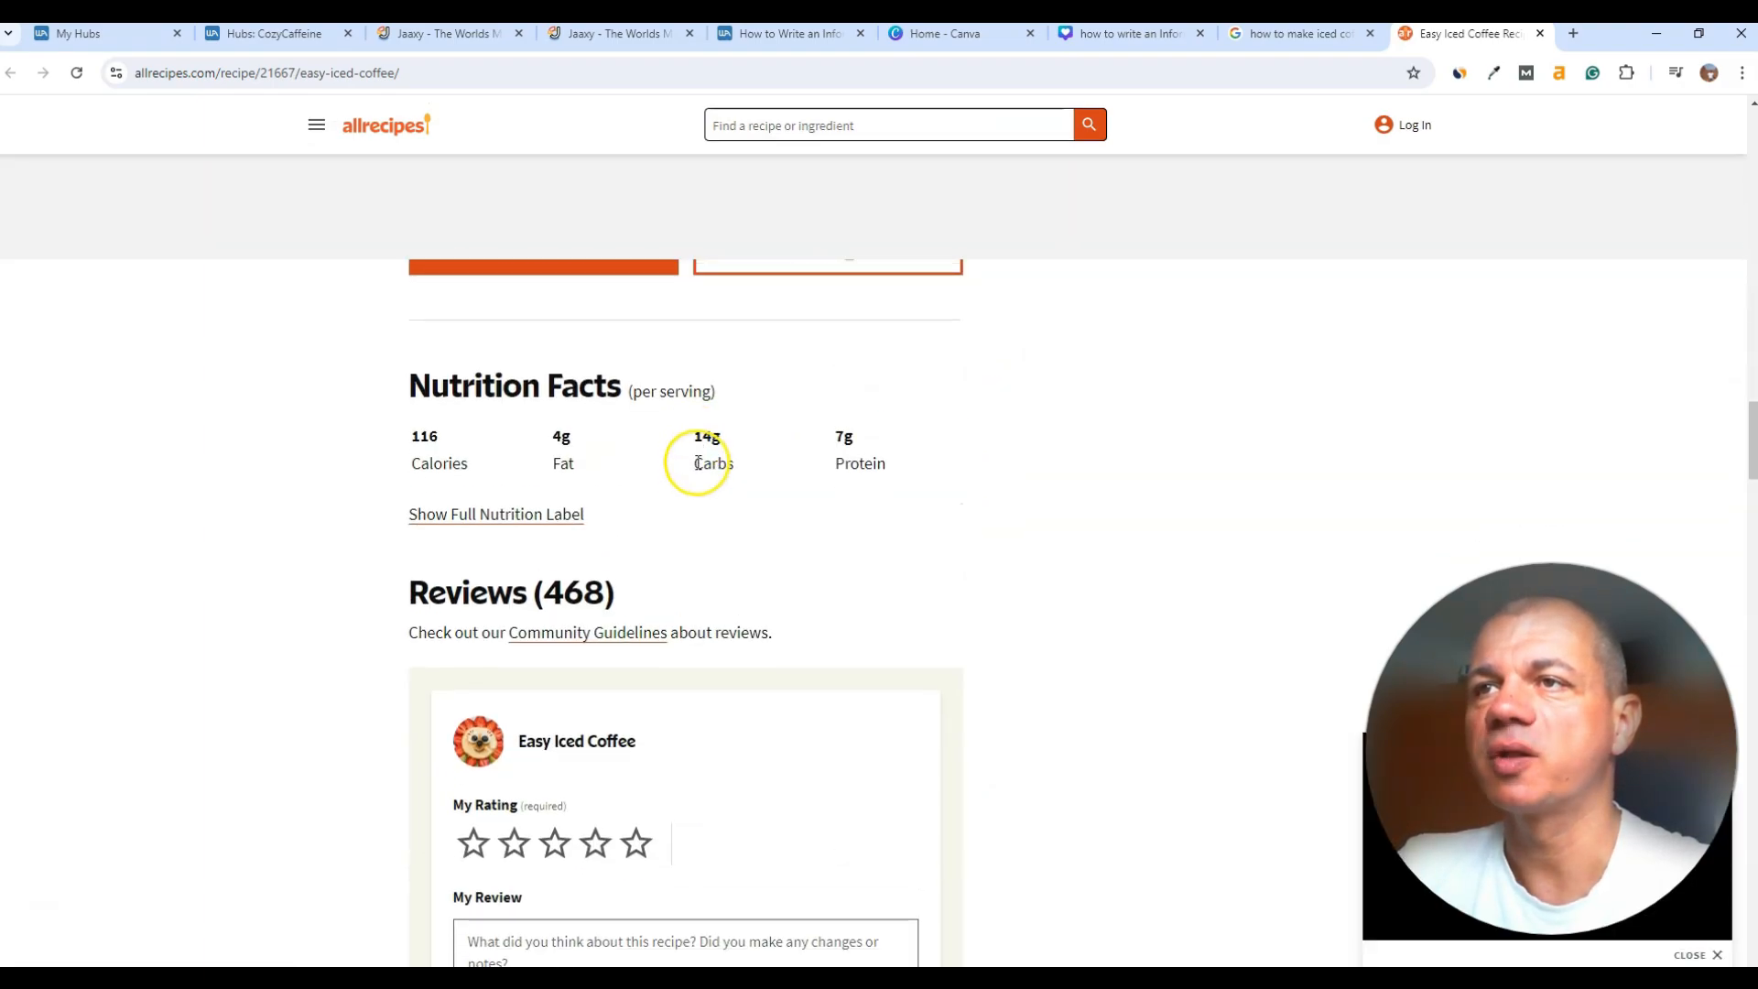
pyautogui.scroll(-18, 698, 463)
pyautogui.scroll(15, 740, 498)
pyautogui.scroll(10, 764, 524)
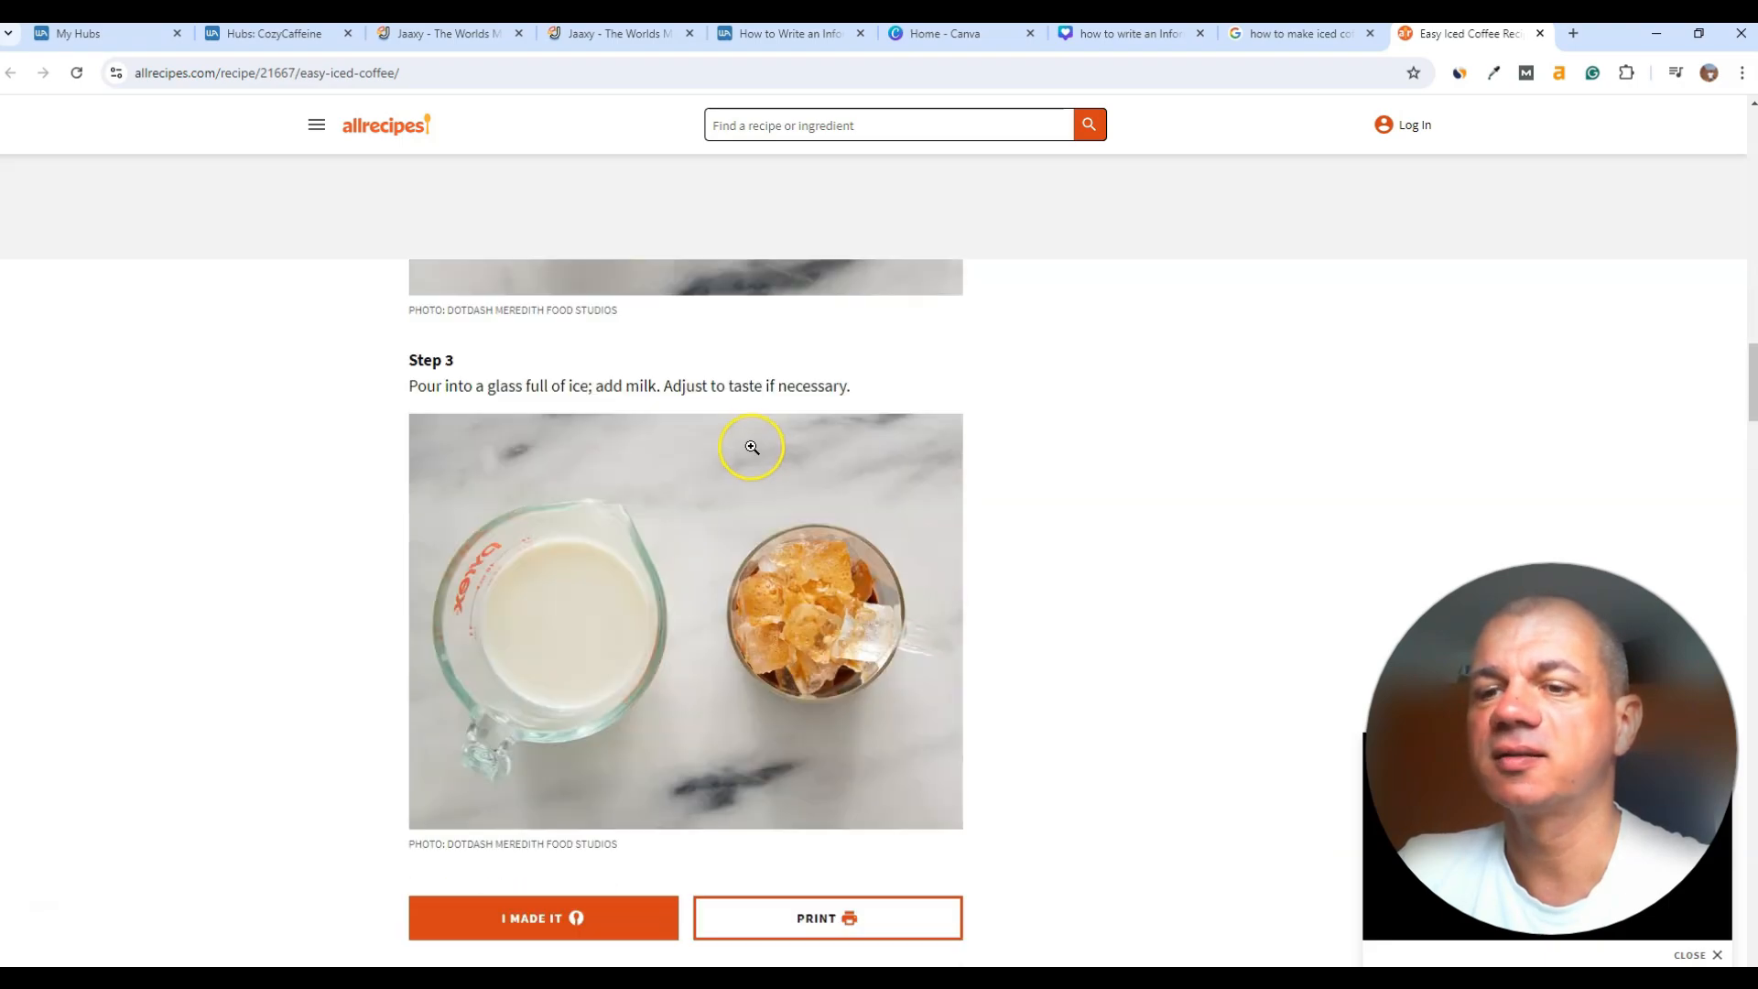
pyautogui.hotkey('ctrl', 'w')
# Step: Open The Dinner Bite's "Easy Iced Coffee Recipe" from the Google results in a new tab and switch to it
pyautogui.scroll(-3, 963, 430)
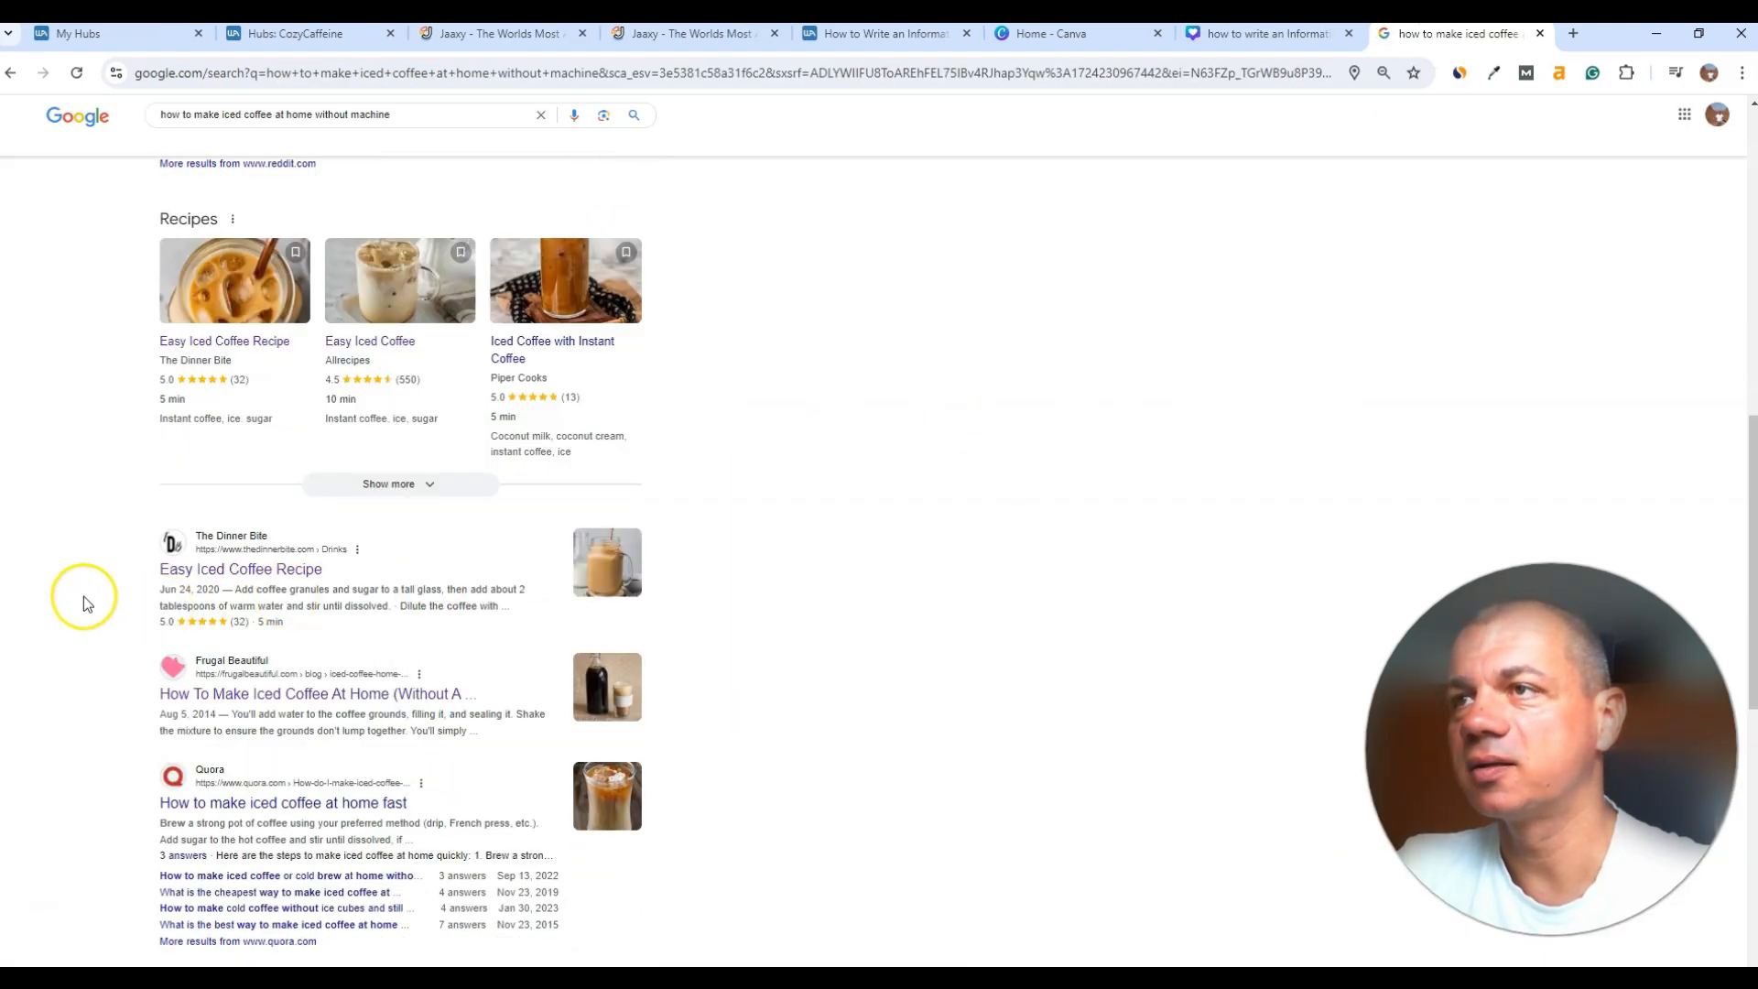
pyautogui.rightClick(234, 579)
pyautogui.rightClick(187, 570)
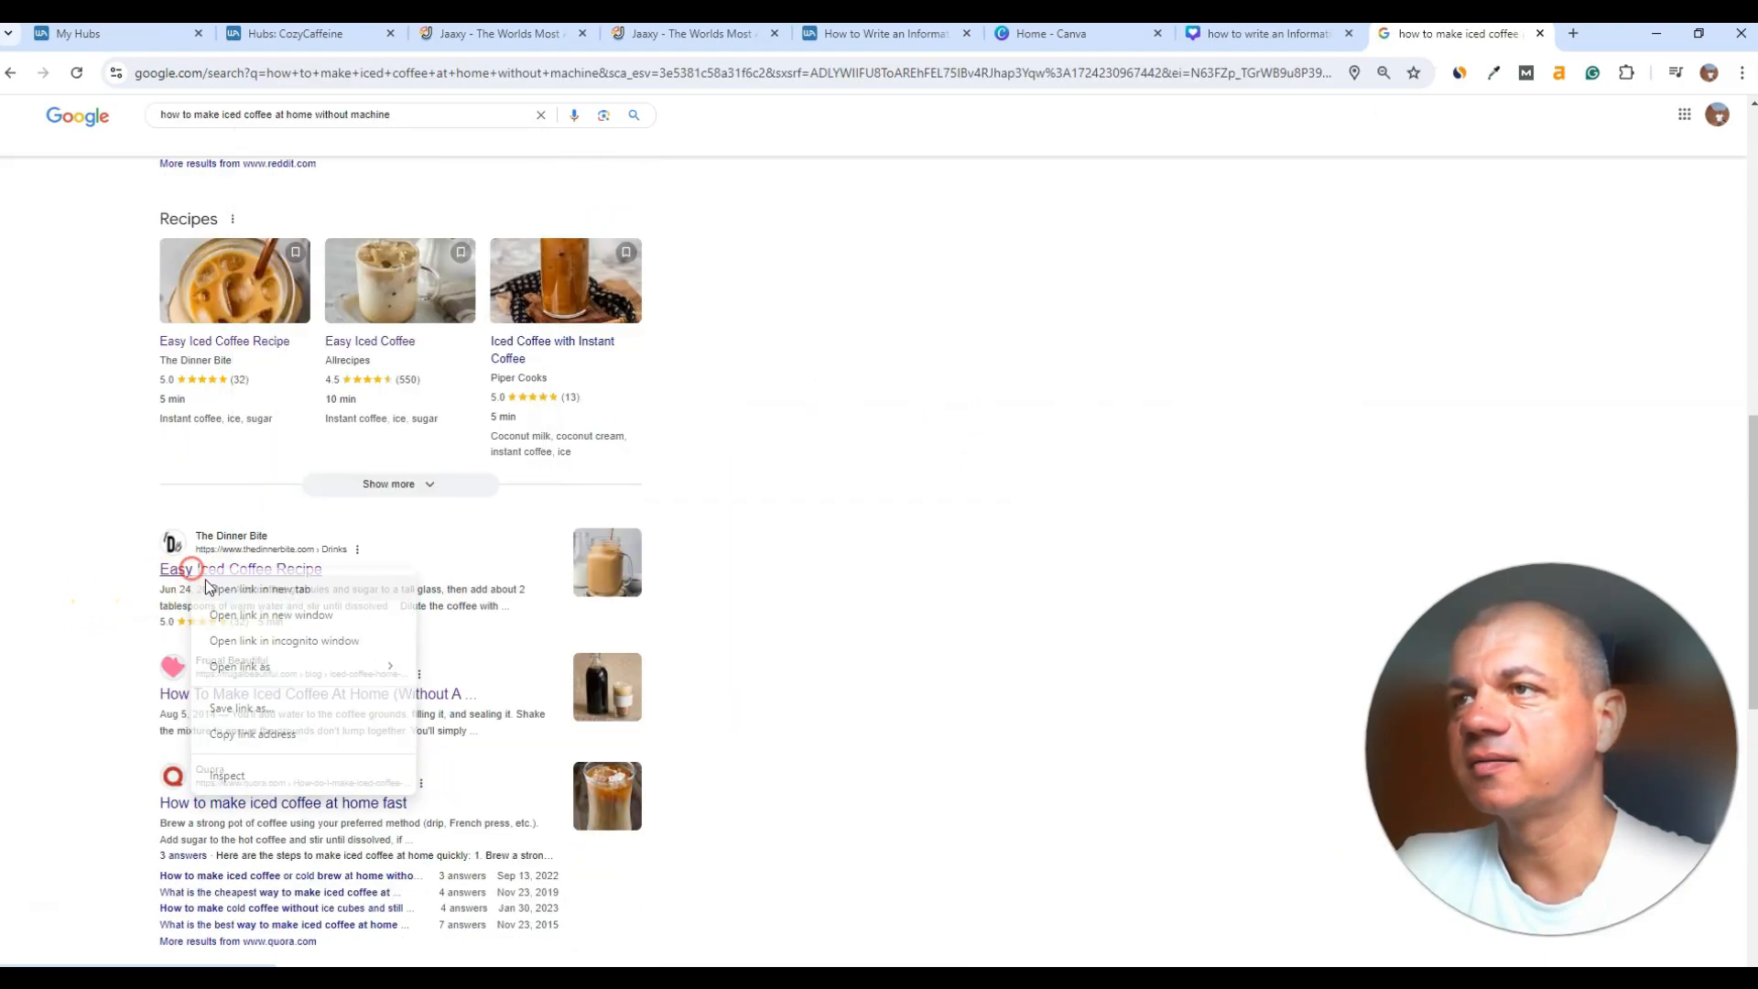
pyautogui.click(221, 585)
pyautogui.click(1436, 36)
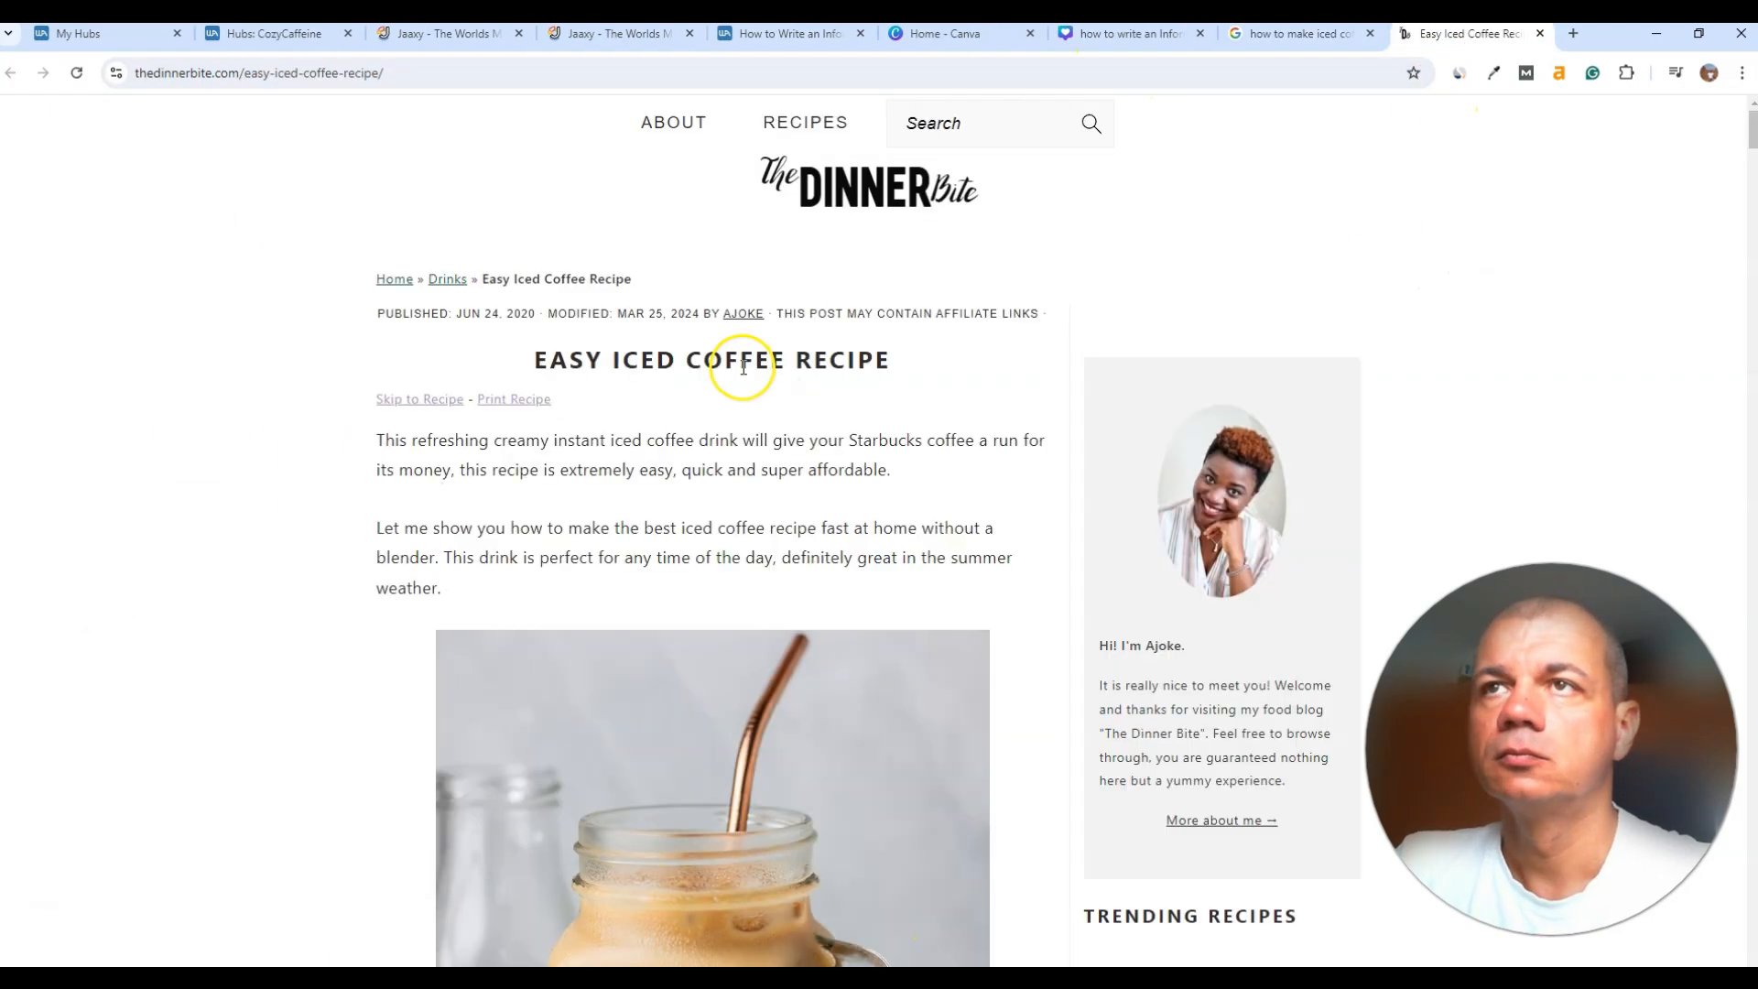
# Step: Examine how The Dinner Bite's article is structured, including its introduction, ingredient explanations and illustrated preparation steps
pyautogui.scroll(-15, 739, 375)
pyautogui.scroll(-2, 738, 373)
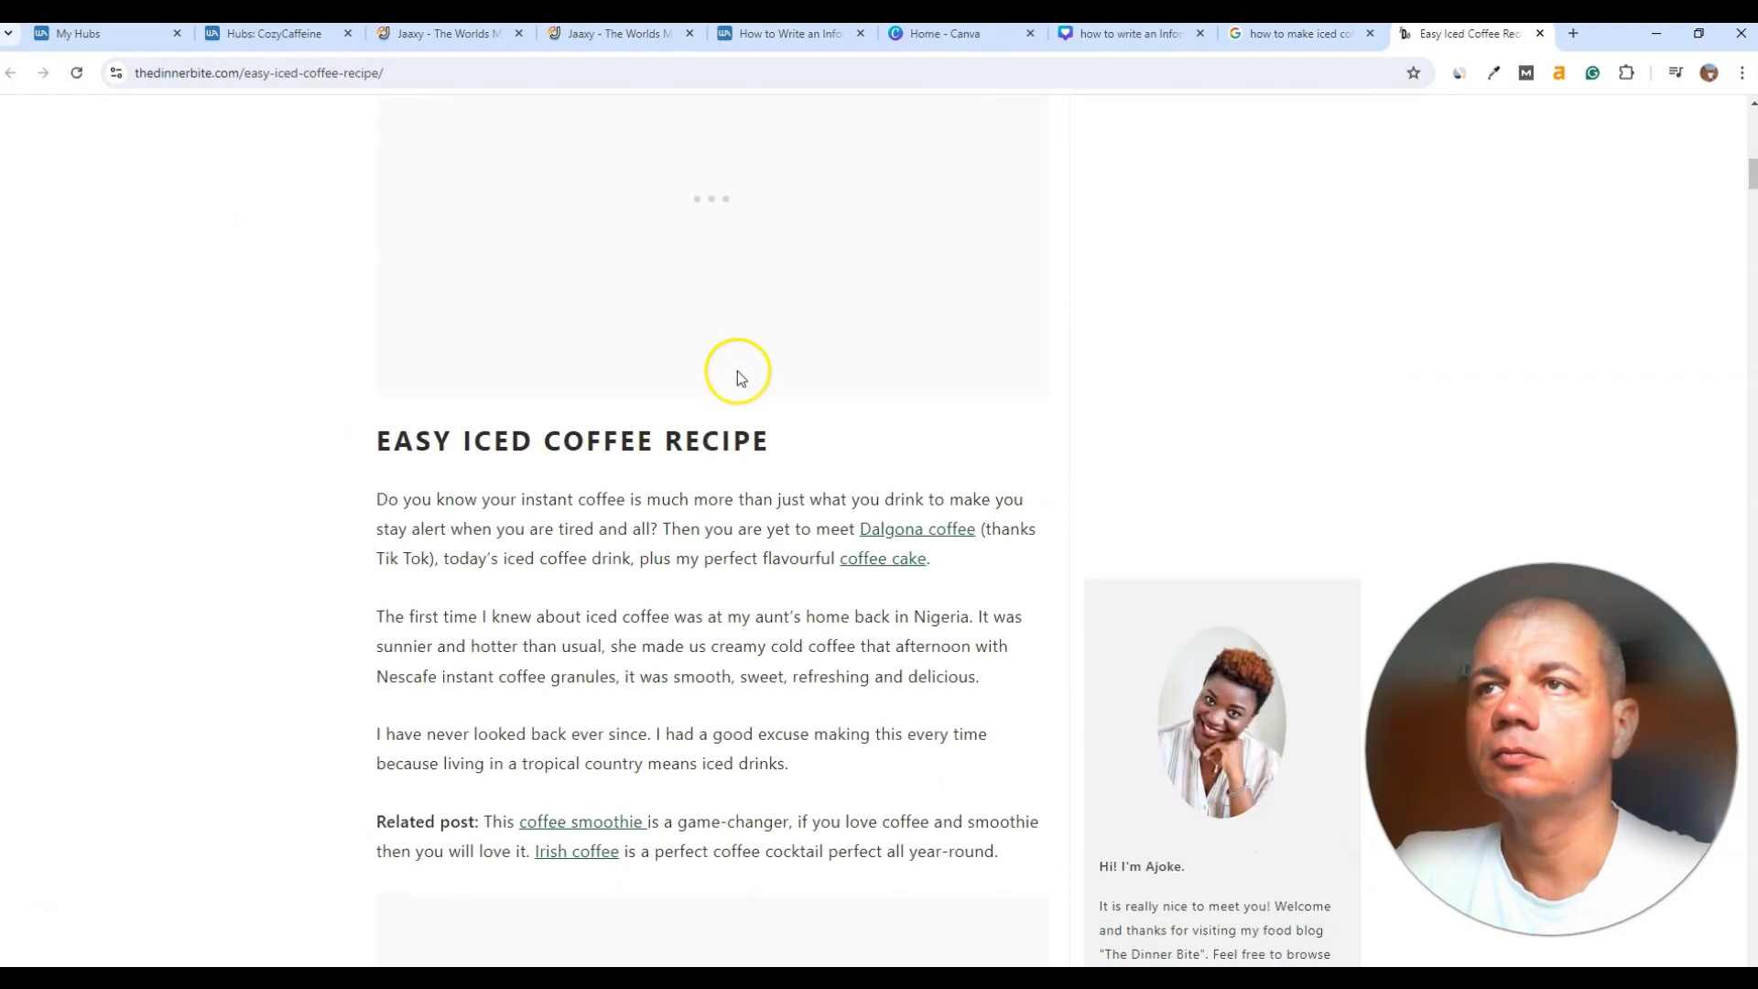
pyautogui.scroll(-6, 666, 348)
pyautogui.scroll(-10, 661, 352)
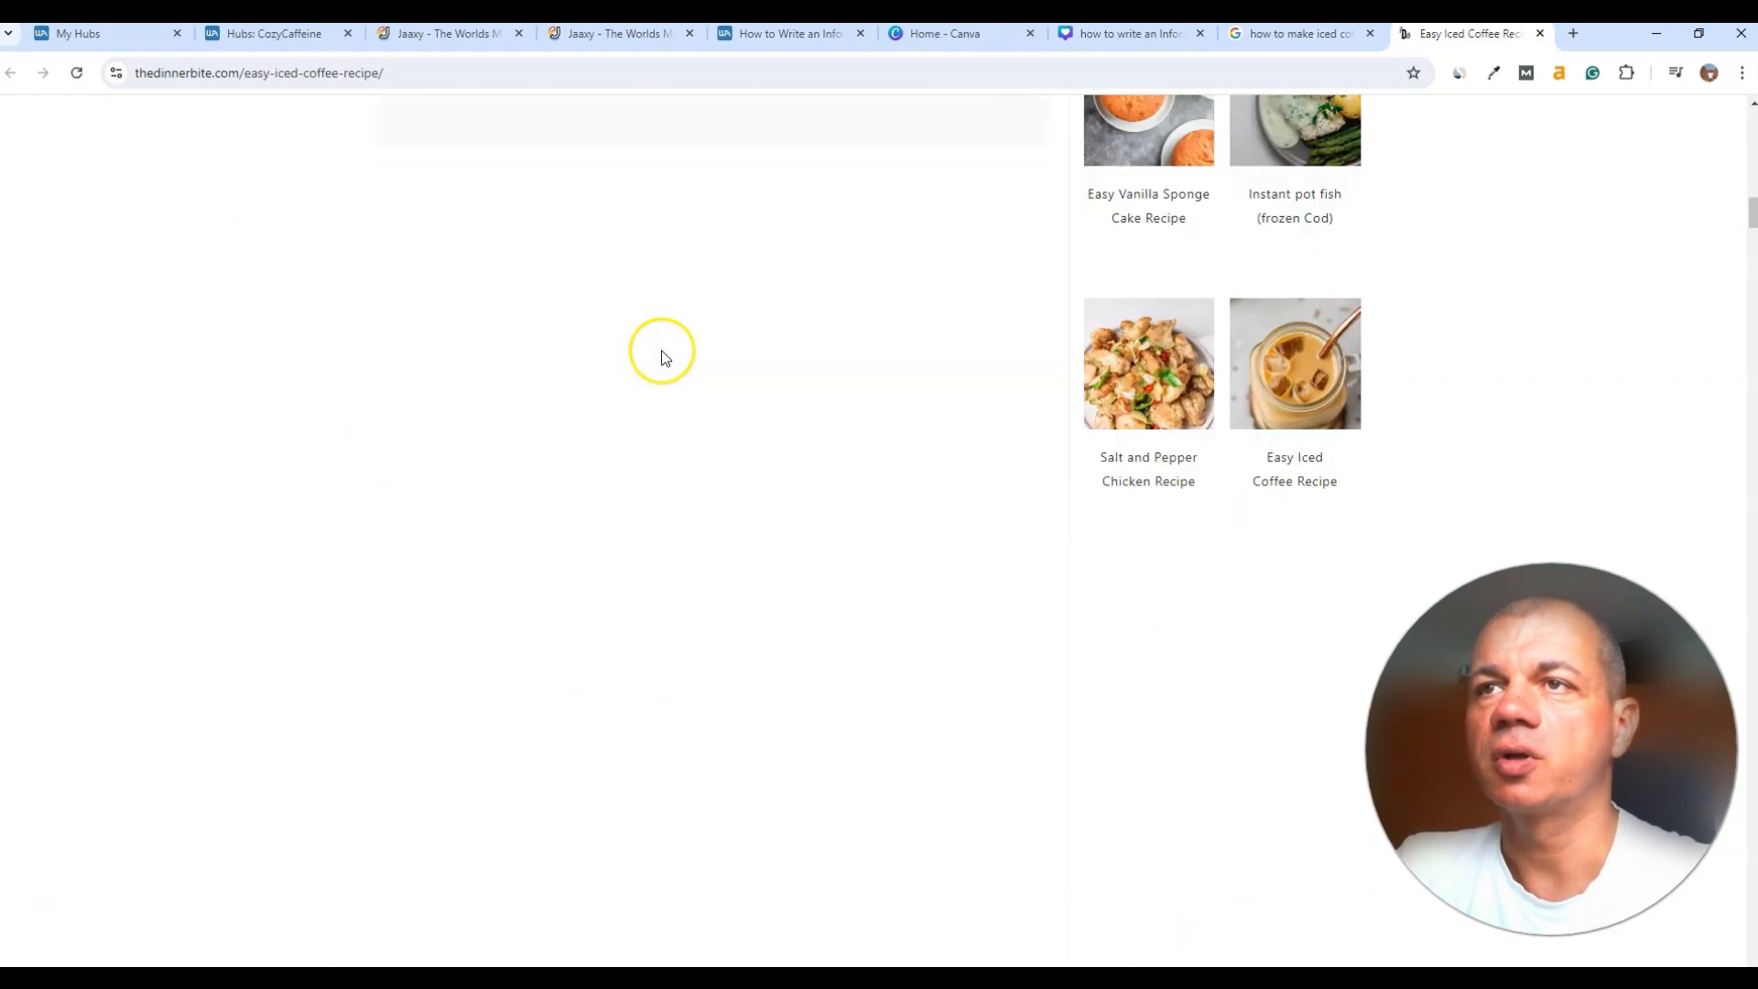
pyautogui.scroll(-10, 652, 366)
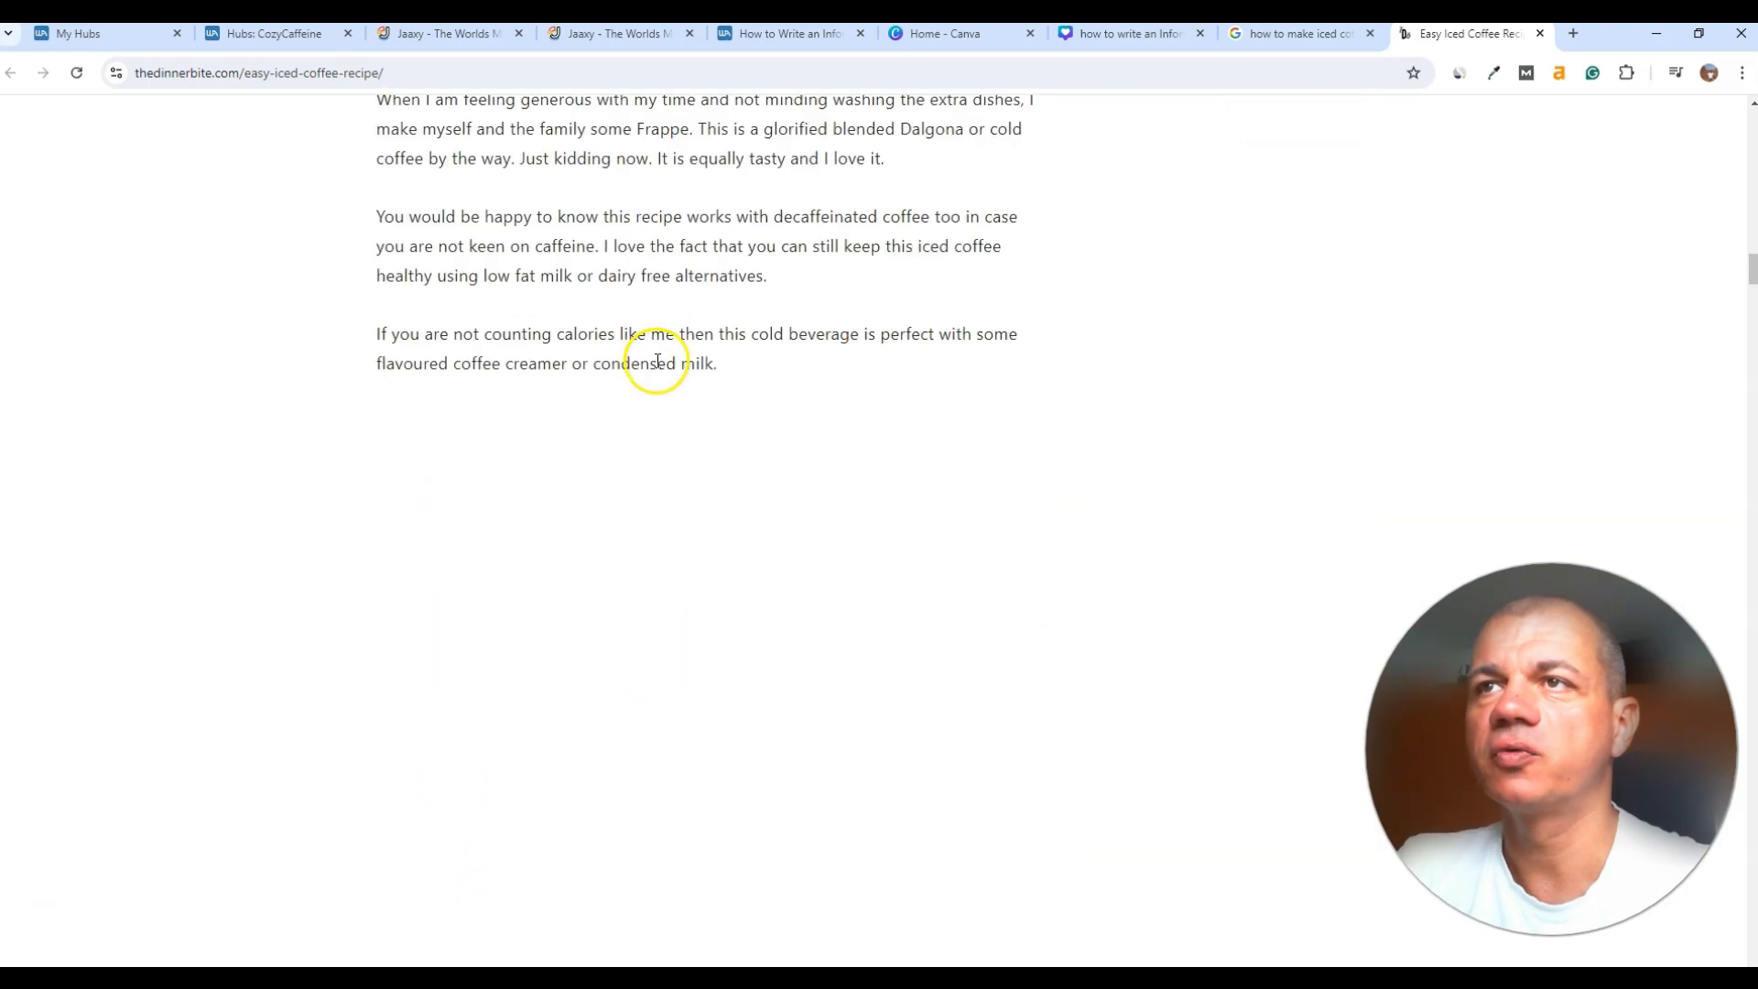
pyautogui.scroll(-15, 657, 380)
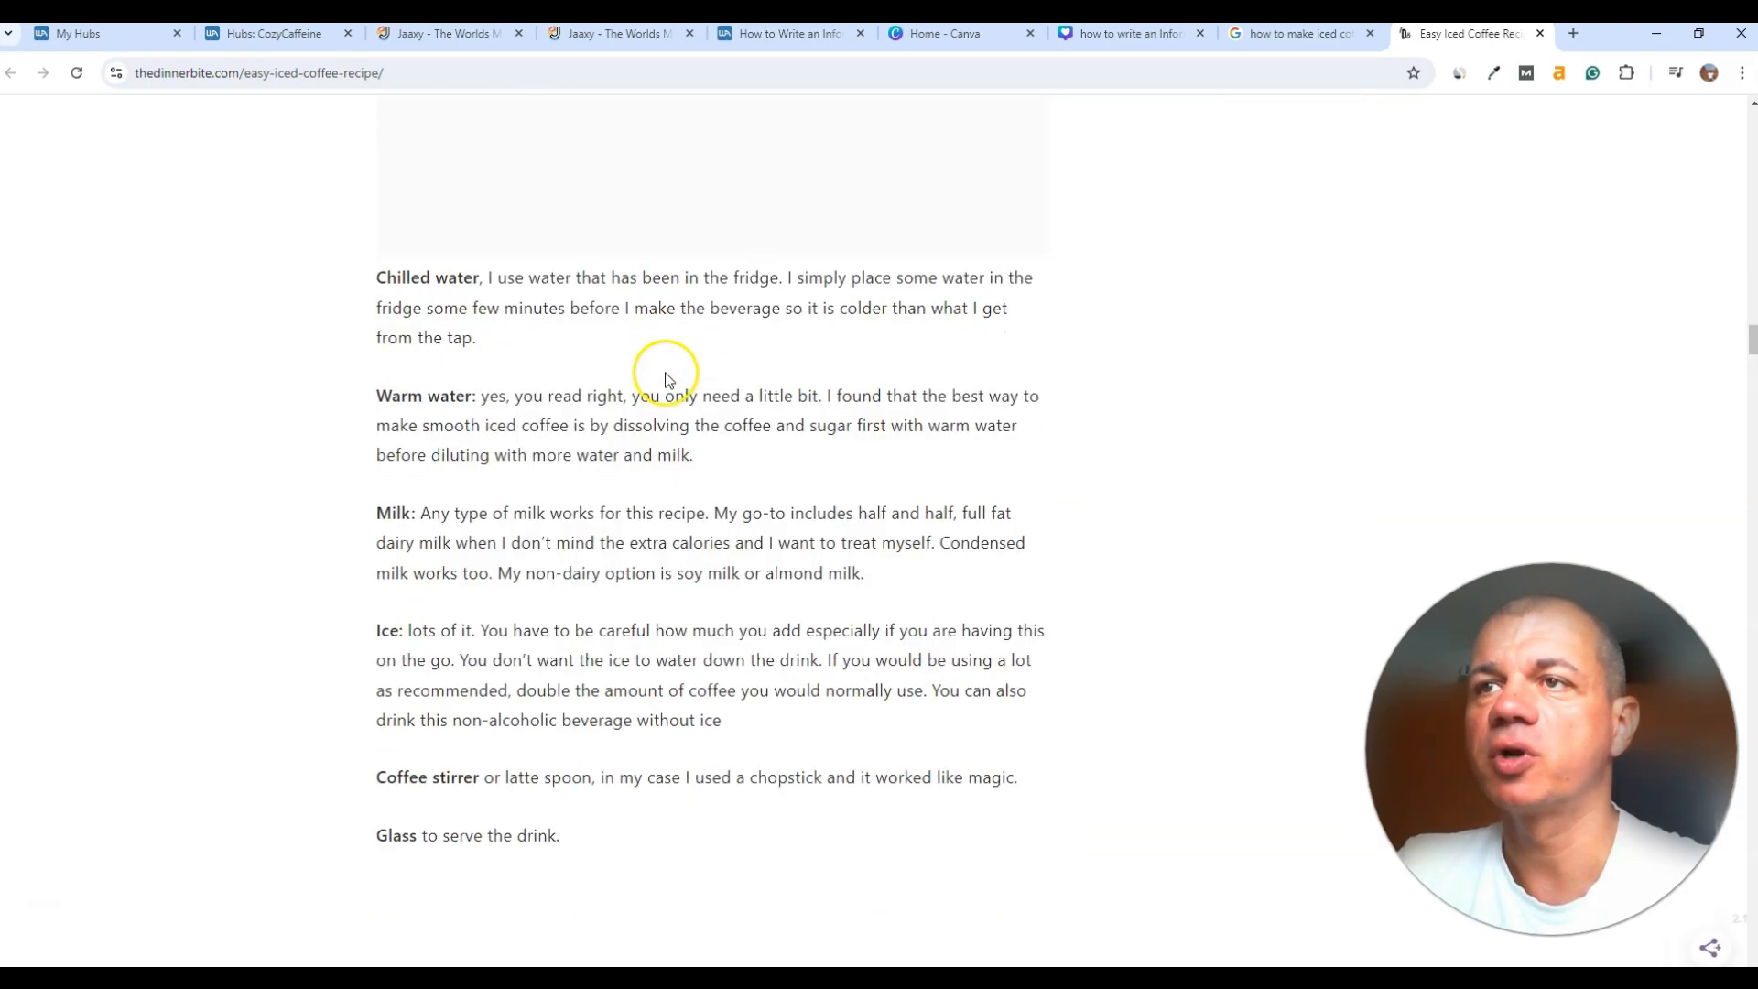
pyautogui.scroll(6, 1106, 418)
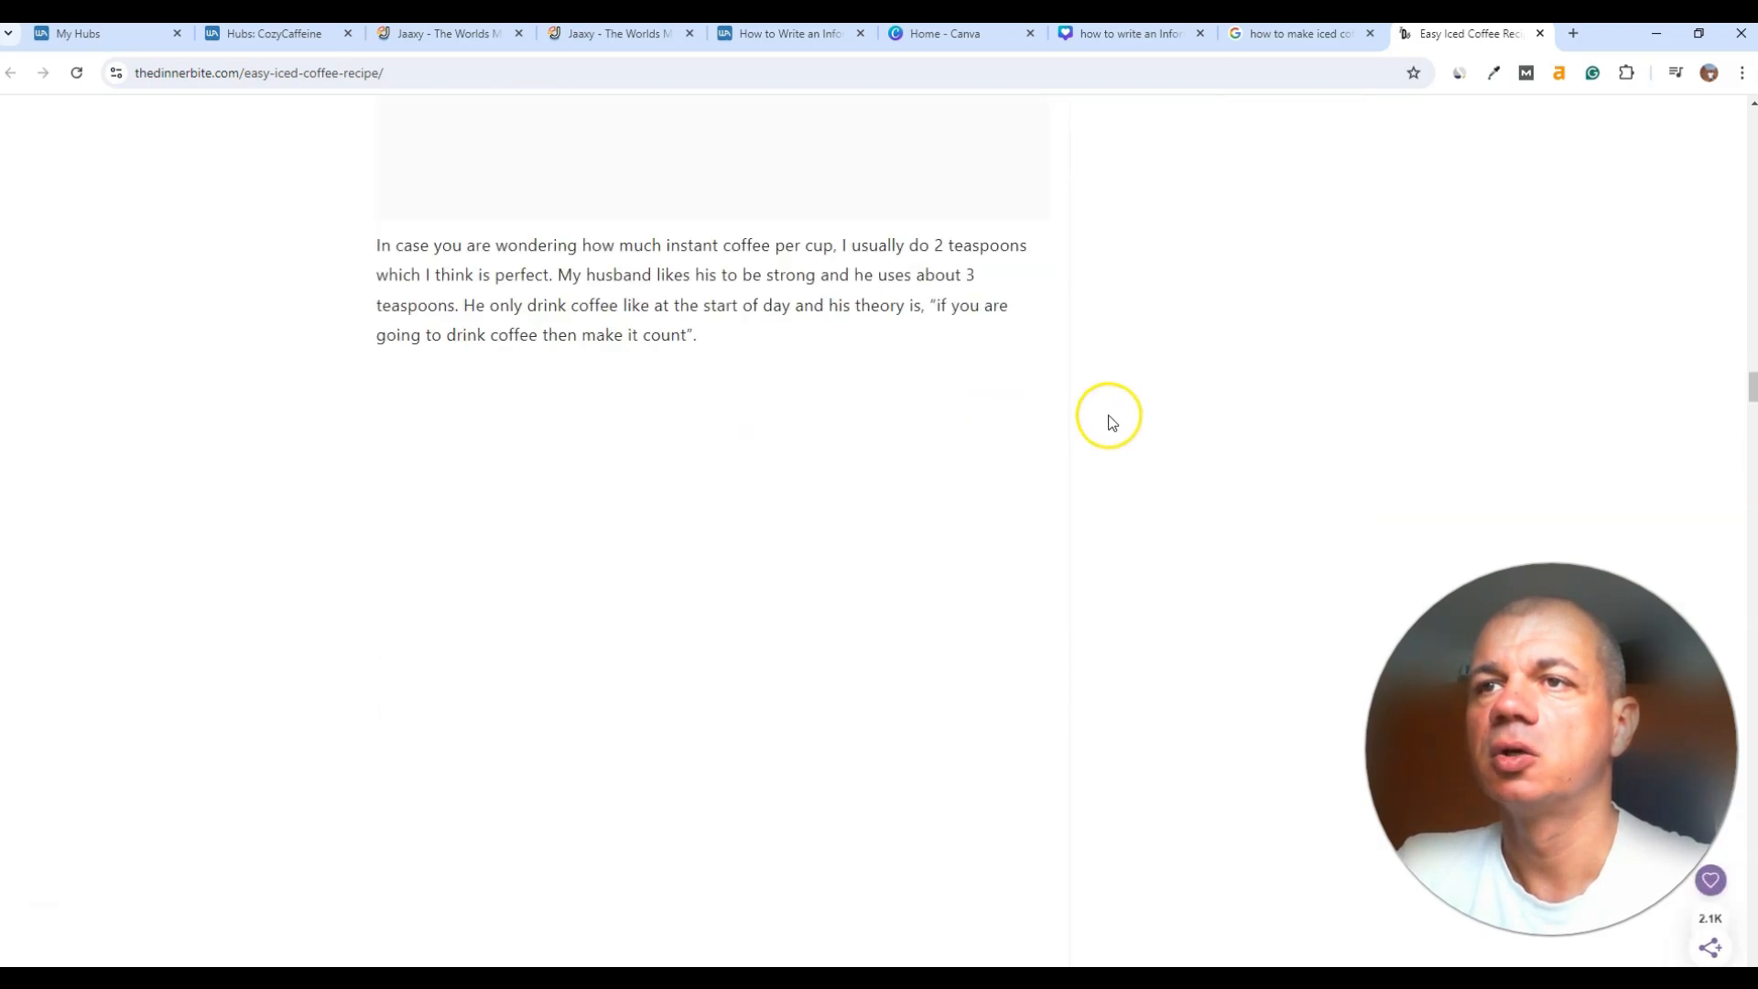
pyautogui.scroll(-14, 1106, 418)
pyautogui.scroll(1, 733, 400)
pyautogui.scroll(-5, 733, 398)
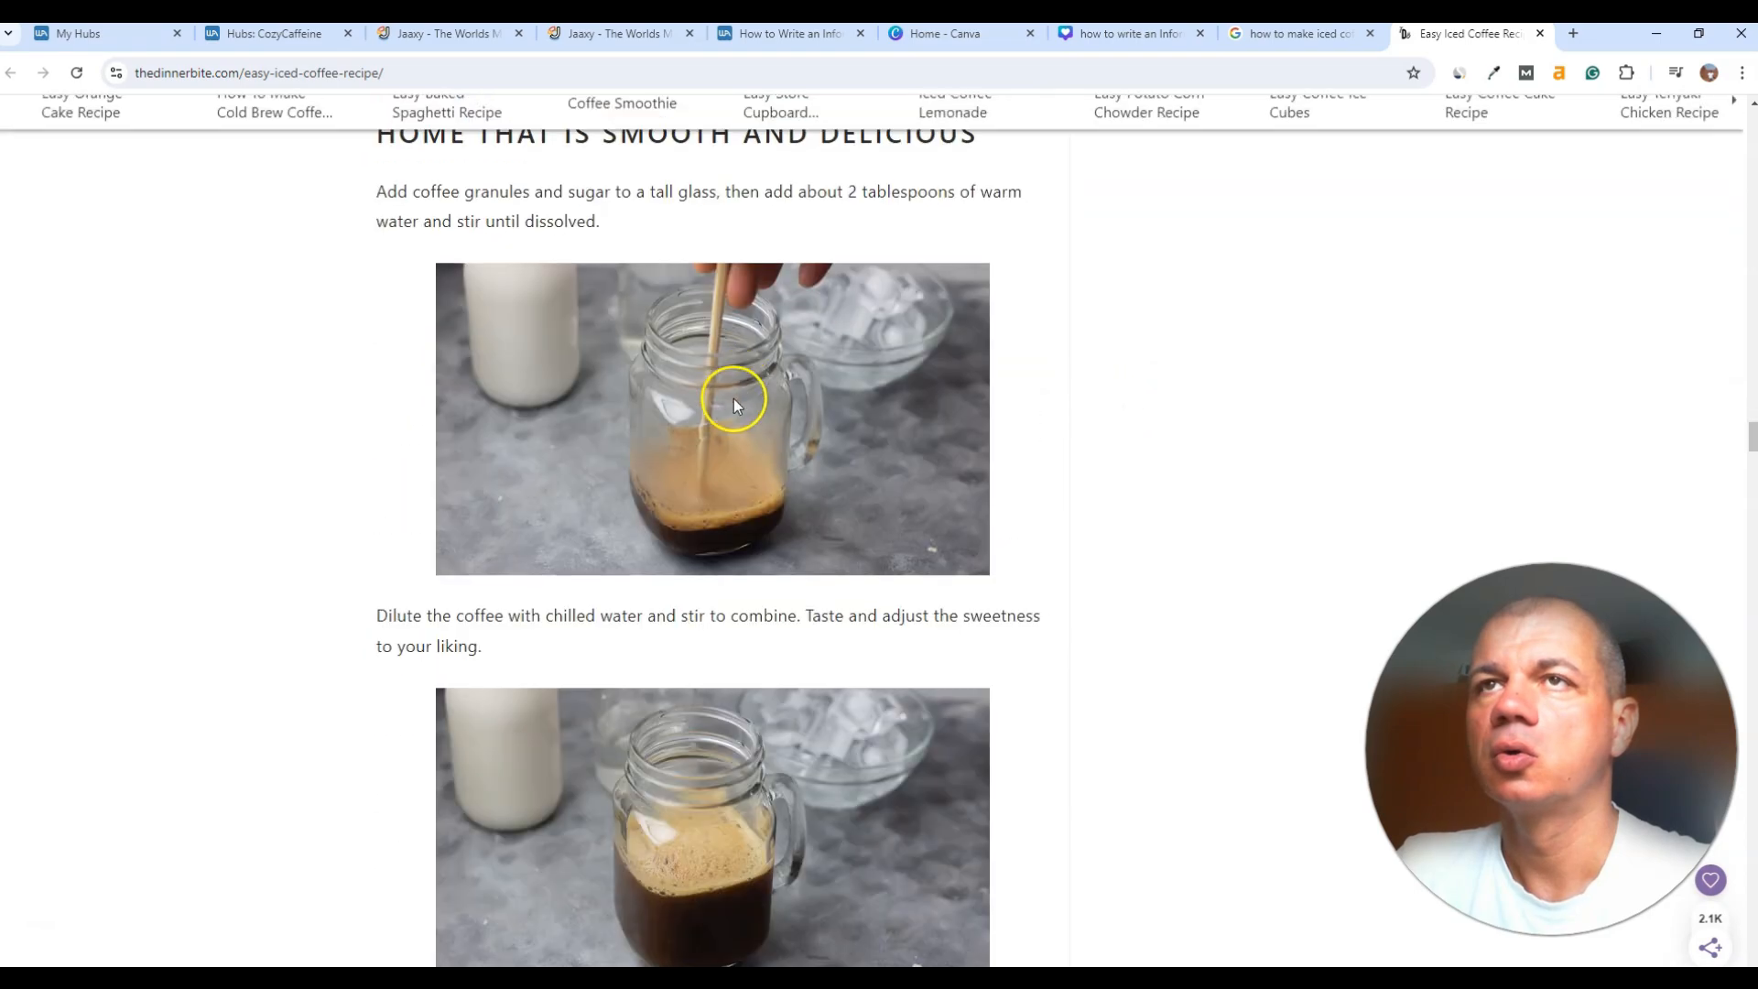
pyautogui.scroll(4, 730, 393)
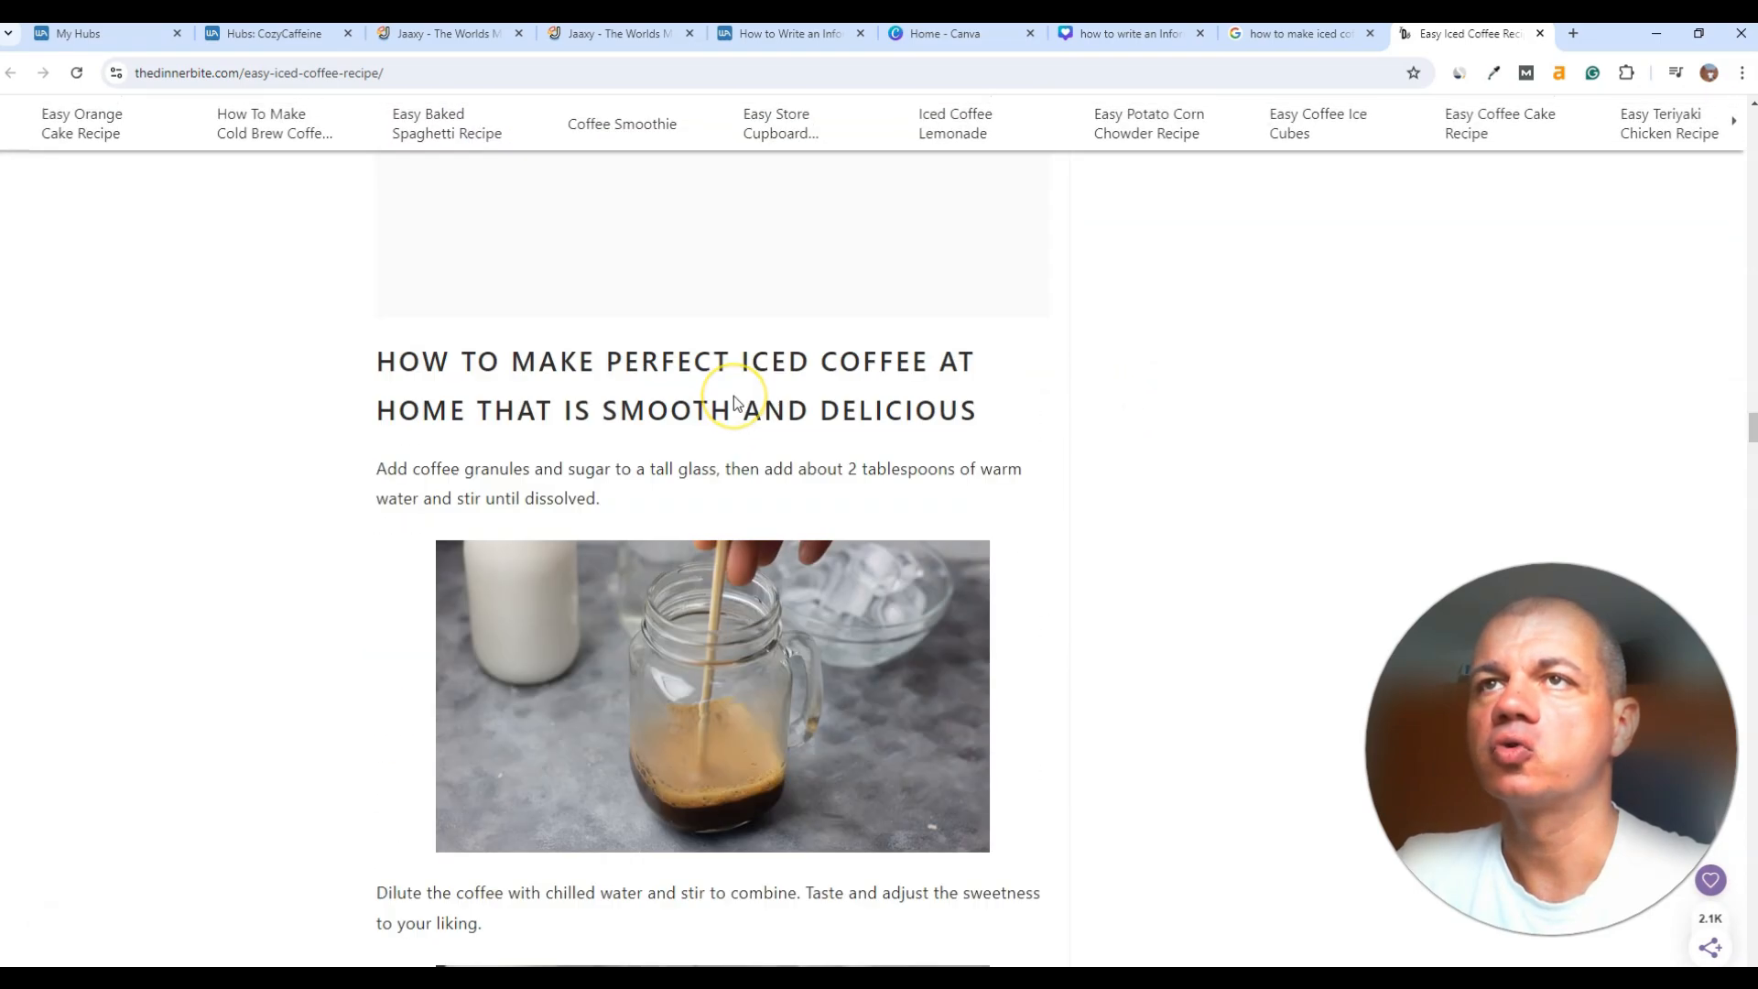
# Step: Return to the CozyCaffeine hub and start writing the article for the task "How To Make Iced Coffee At Home Without Machine"
pyautogui.click(1262, 37)
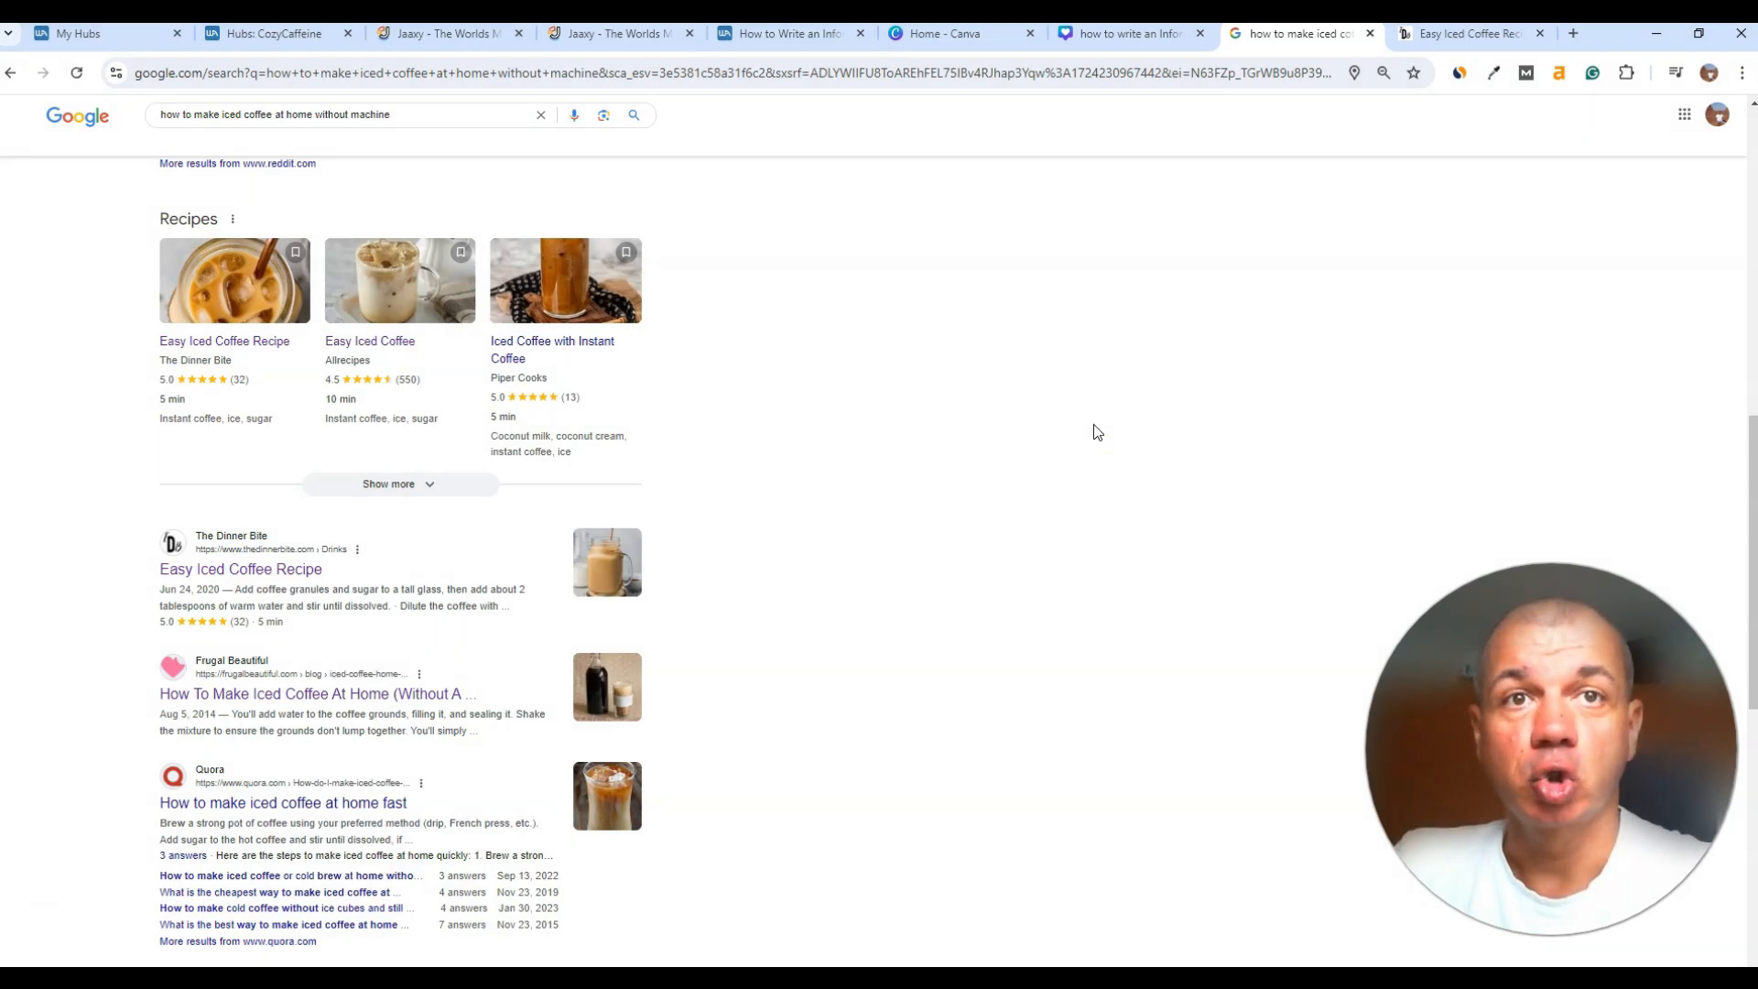
pyautogui.click(1126, 401)
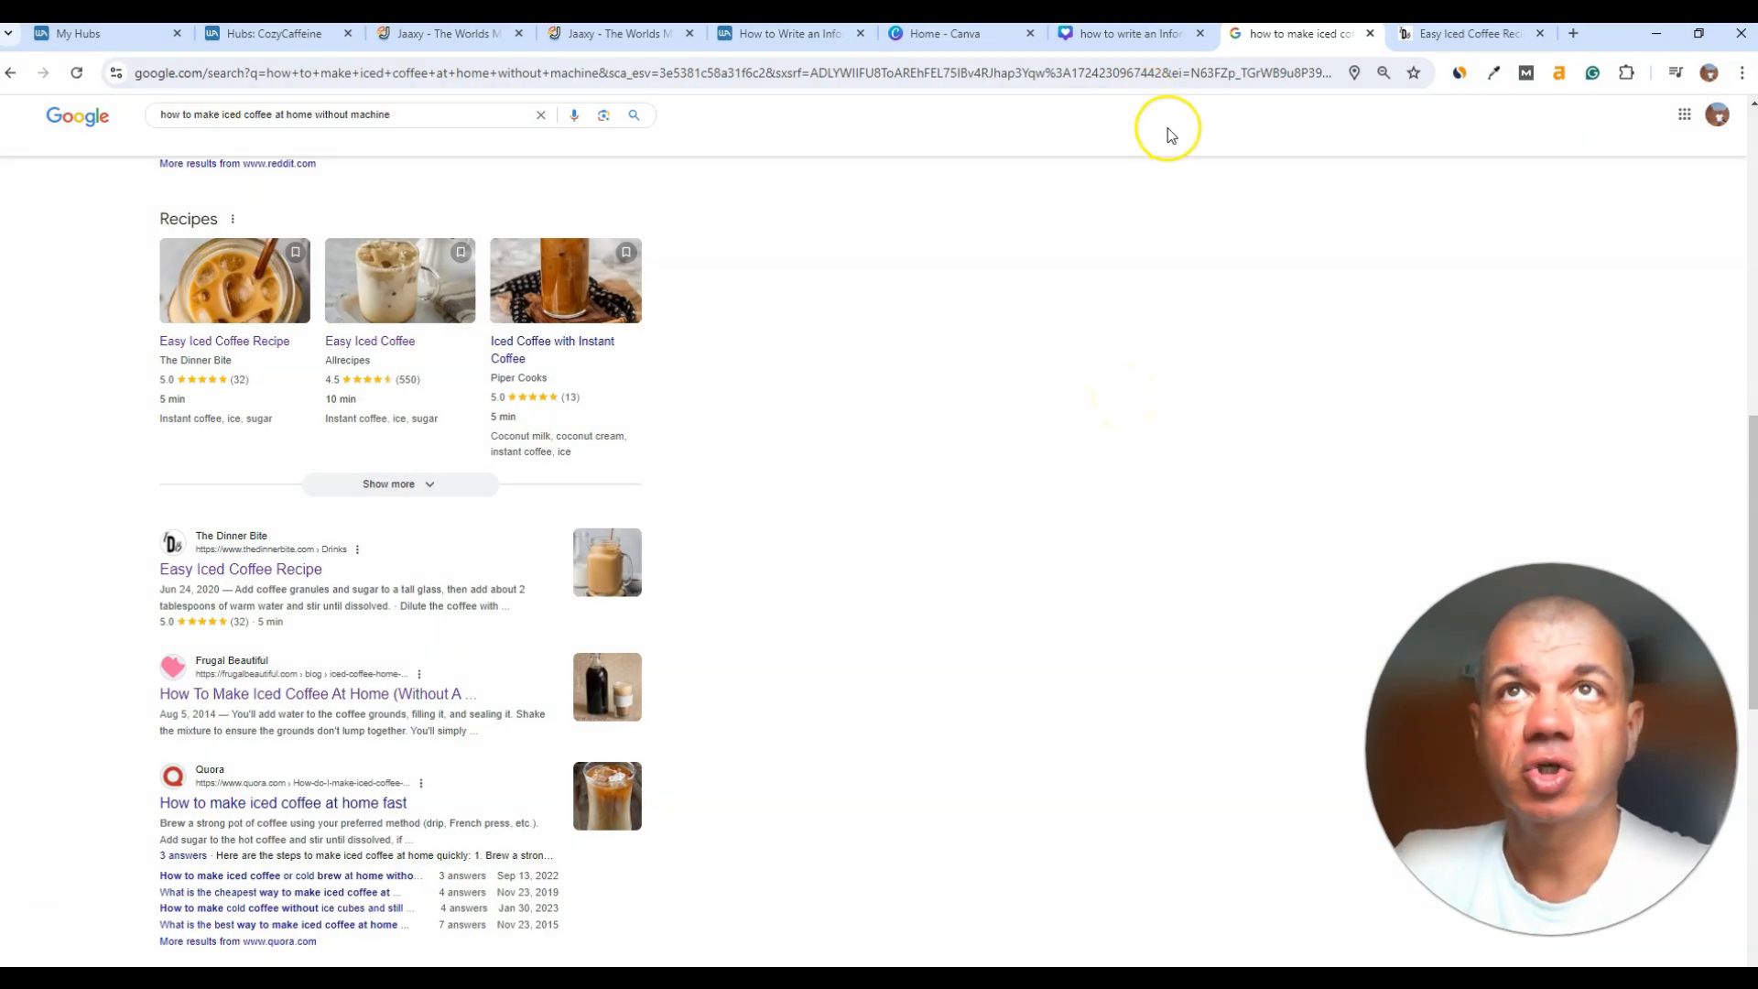
pyautogui.click(590, 41)
pyautogui.click(435, 36)
pyautogui.click(235, 38)
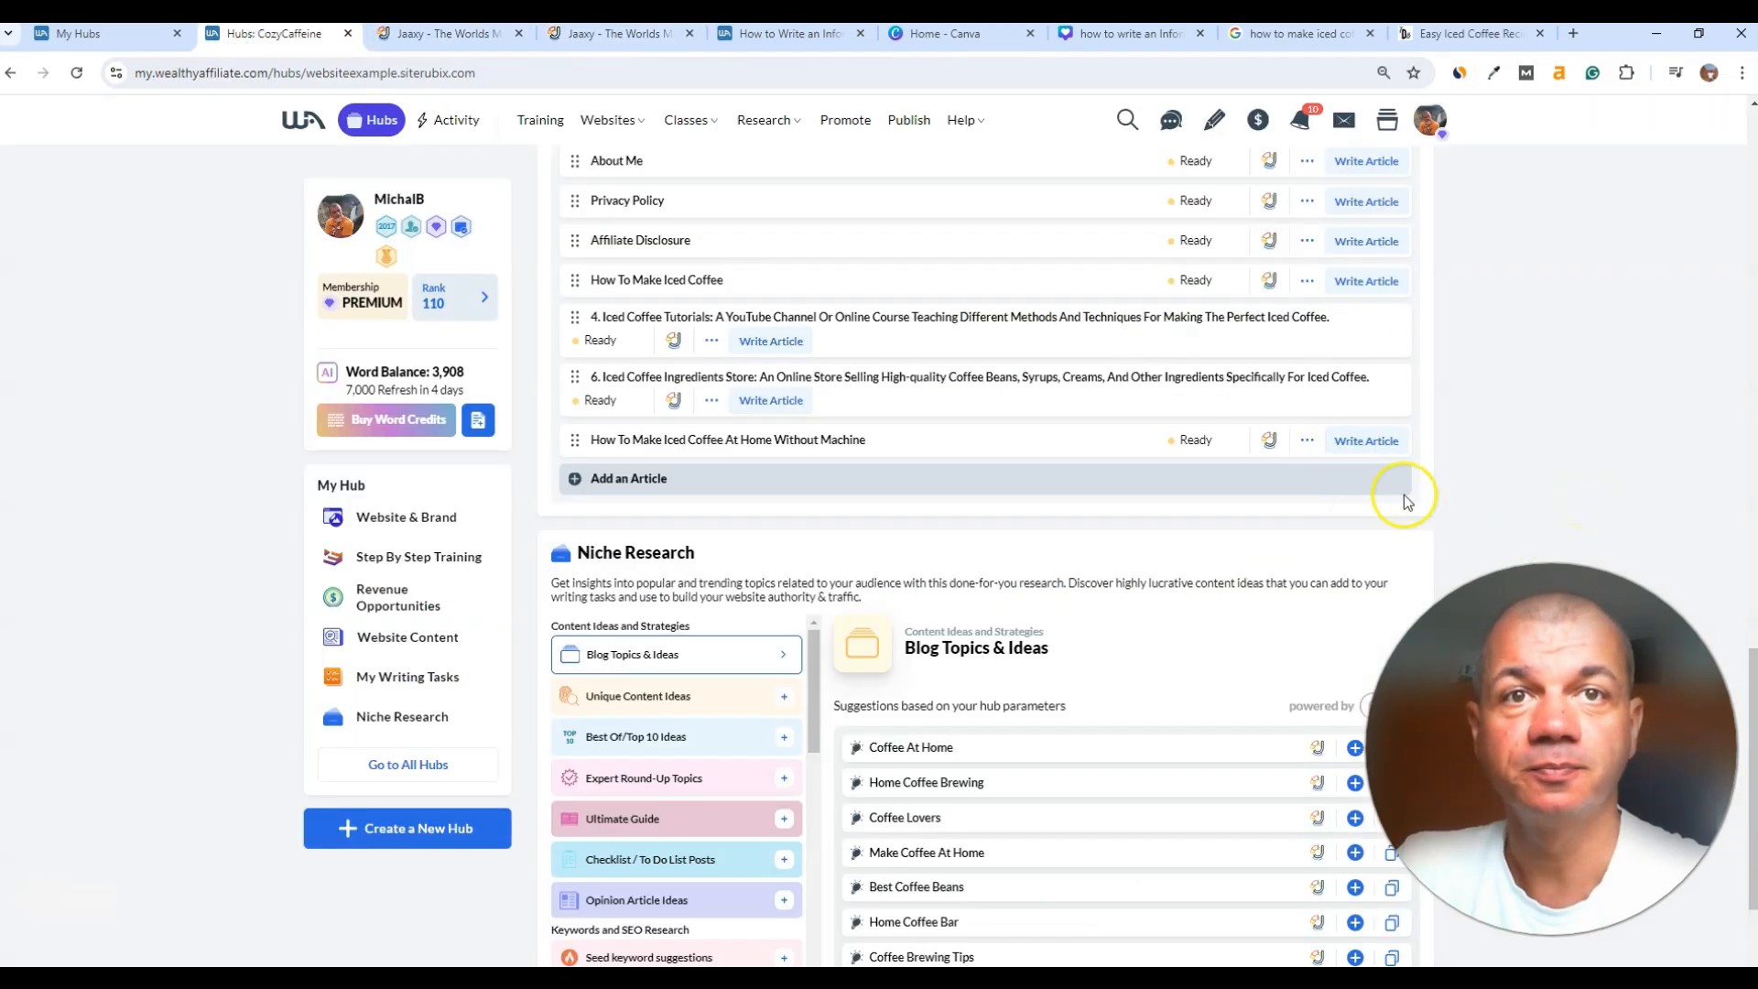
pyautogui.scroll(2, 805, 531)
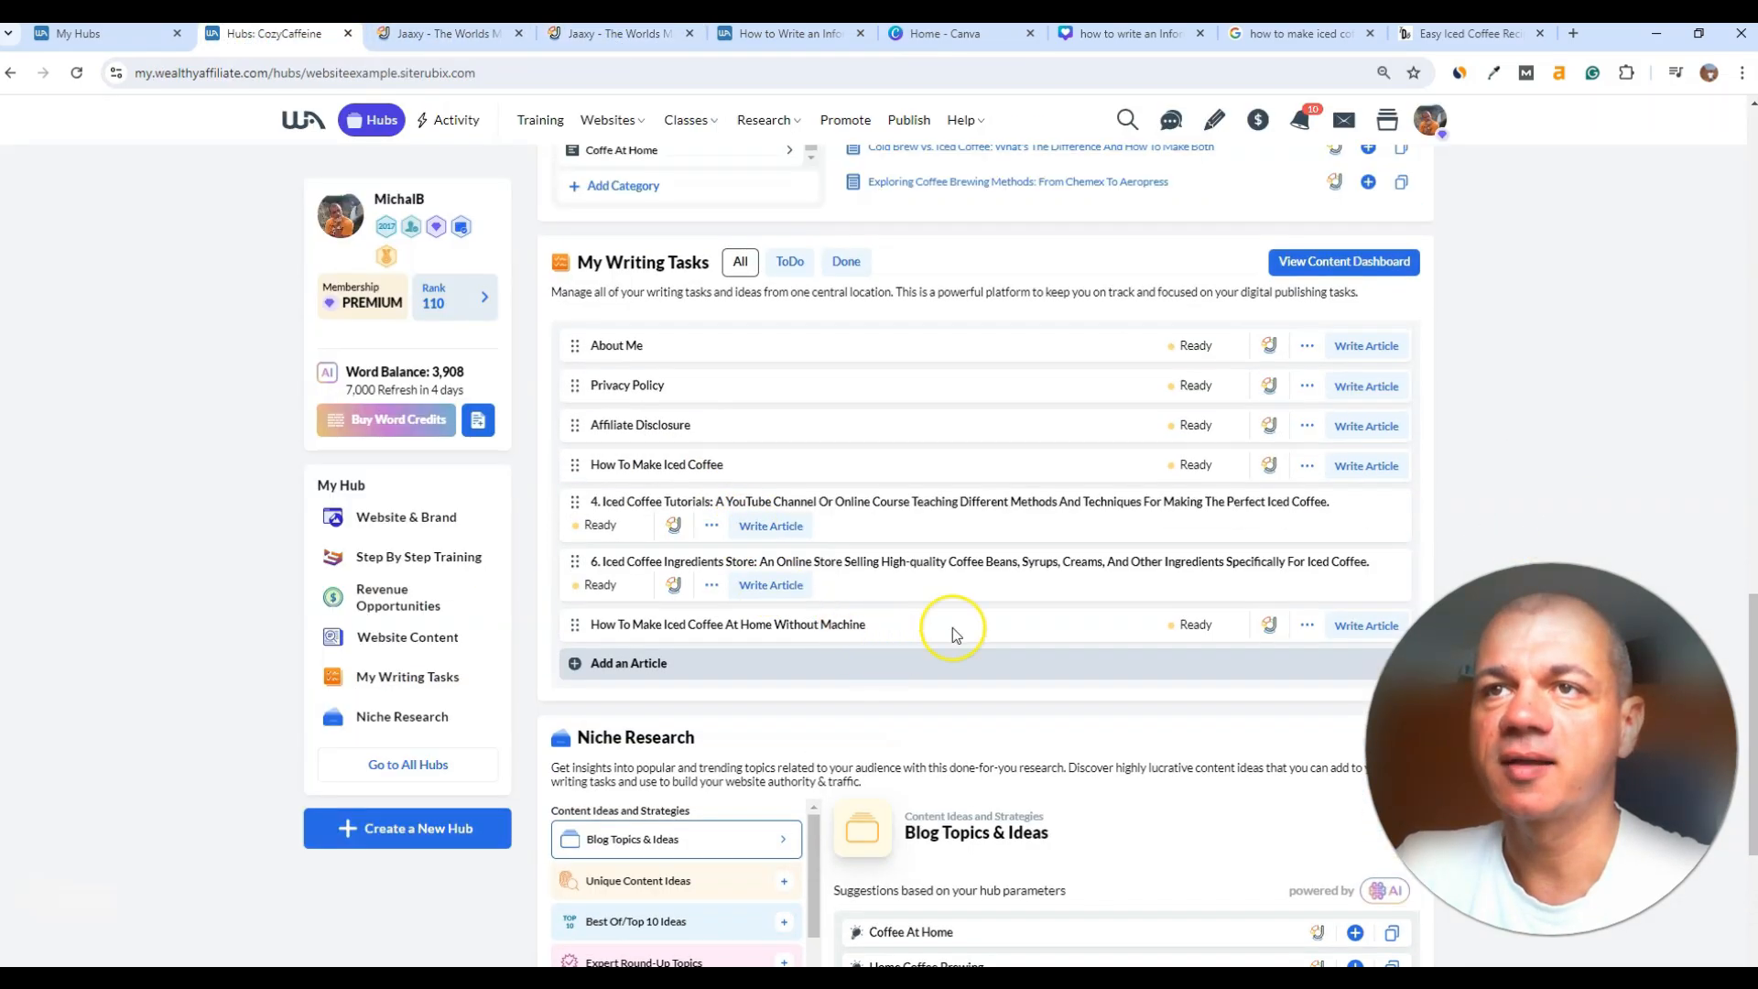
pyautogui.click(1353, 627)
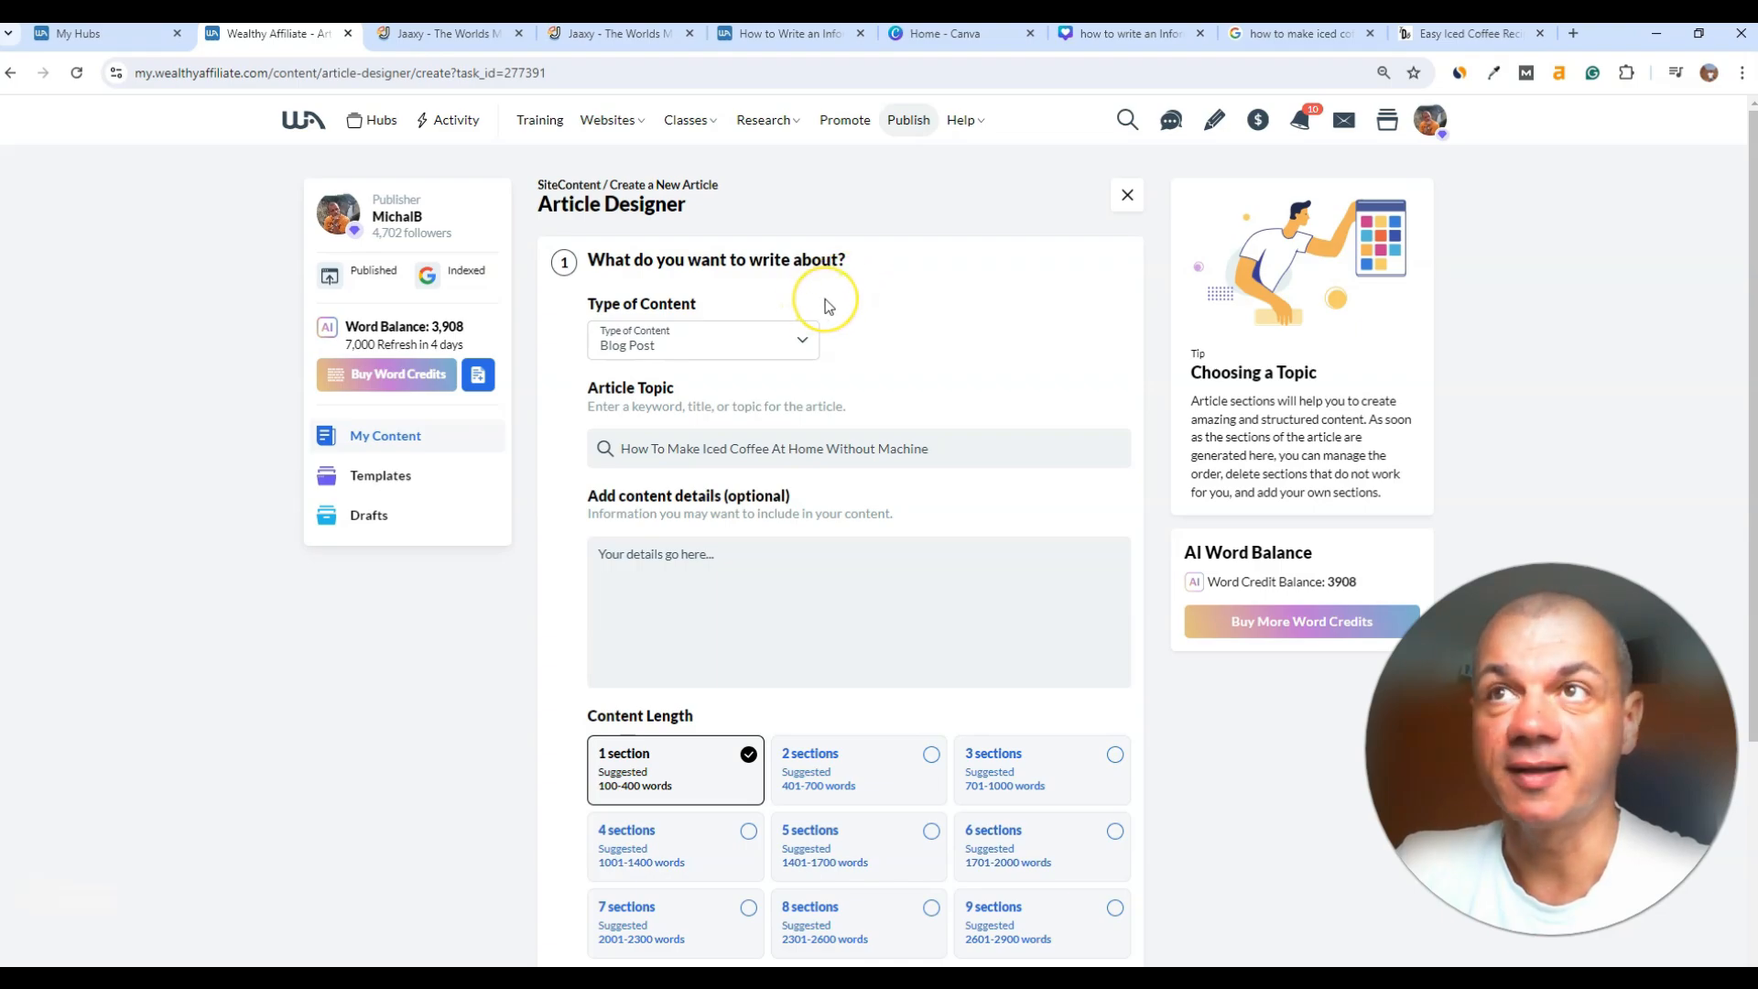
# Step: Check the available content types and the prefilled article topic in the Article Designer
pyautogui.click(810, 335)
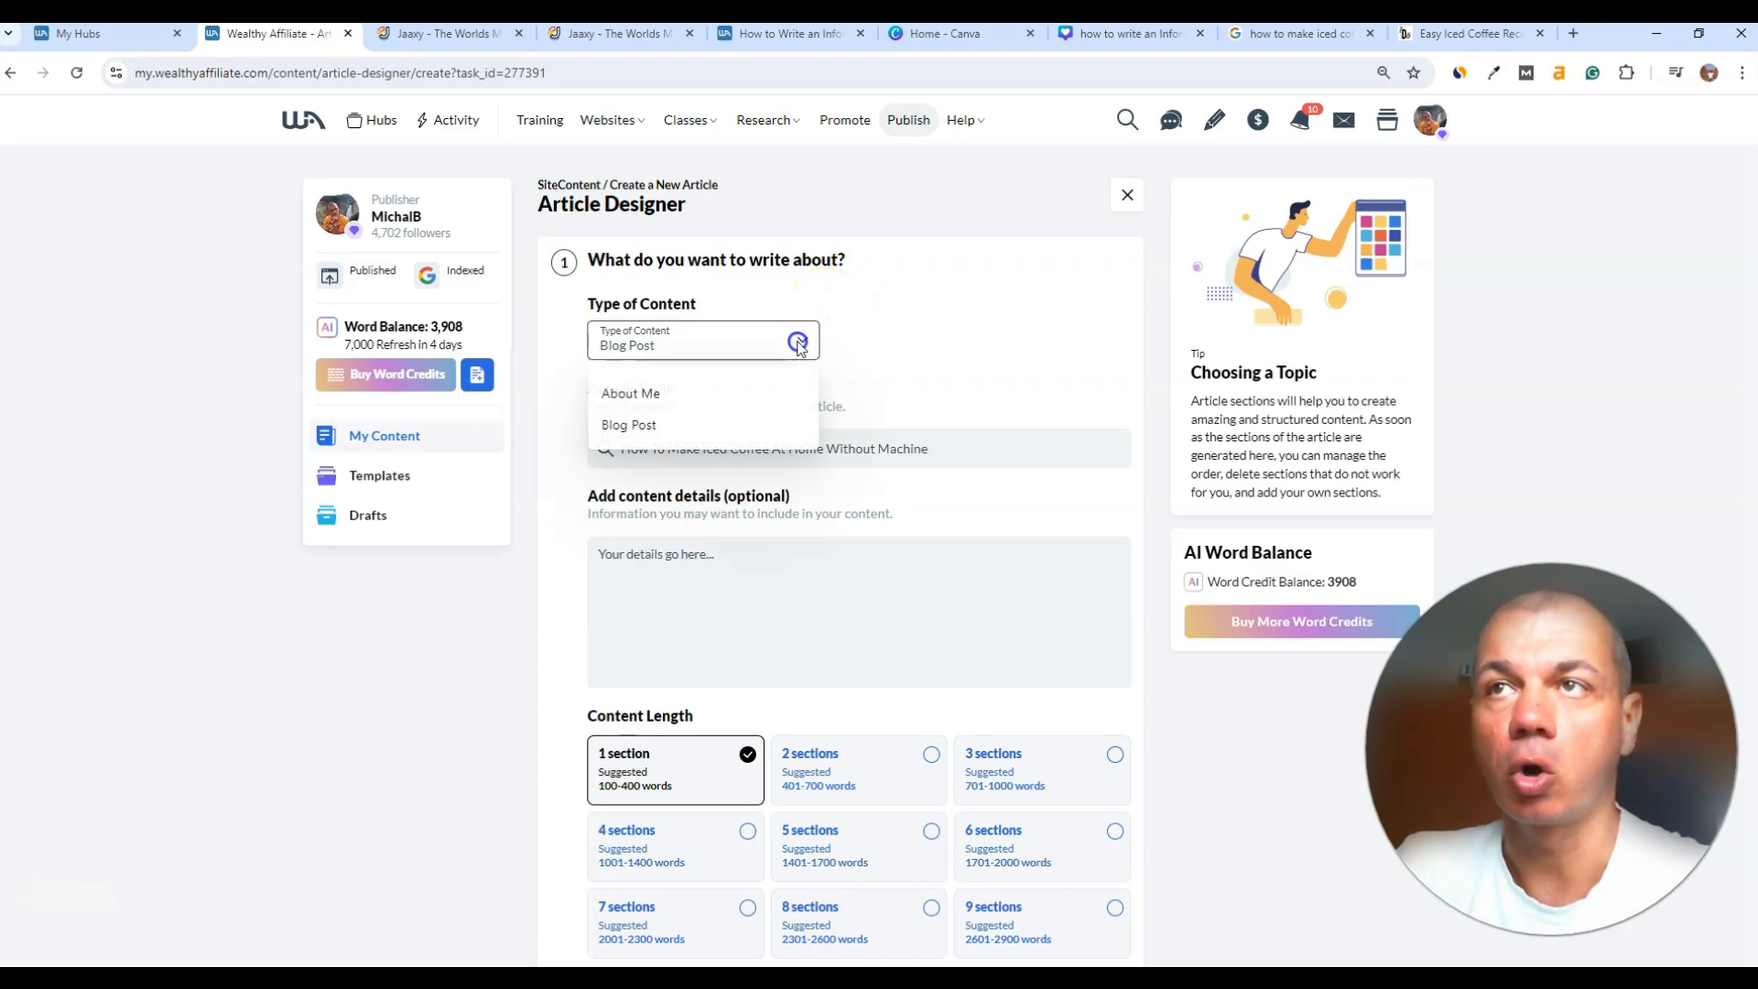
pyautogui.click(851, 410)
pyautogui.click(832, 449)
pyautogui.click(971, 448)
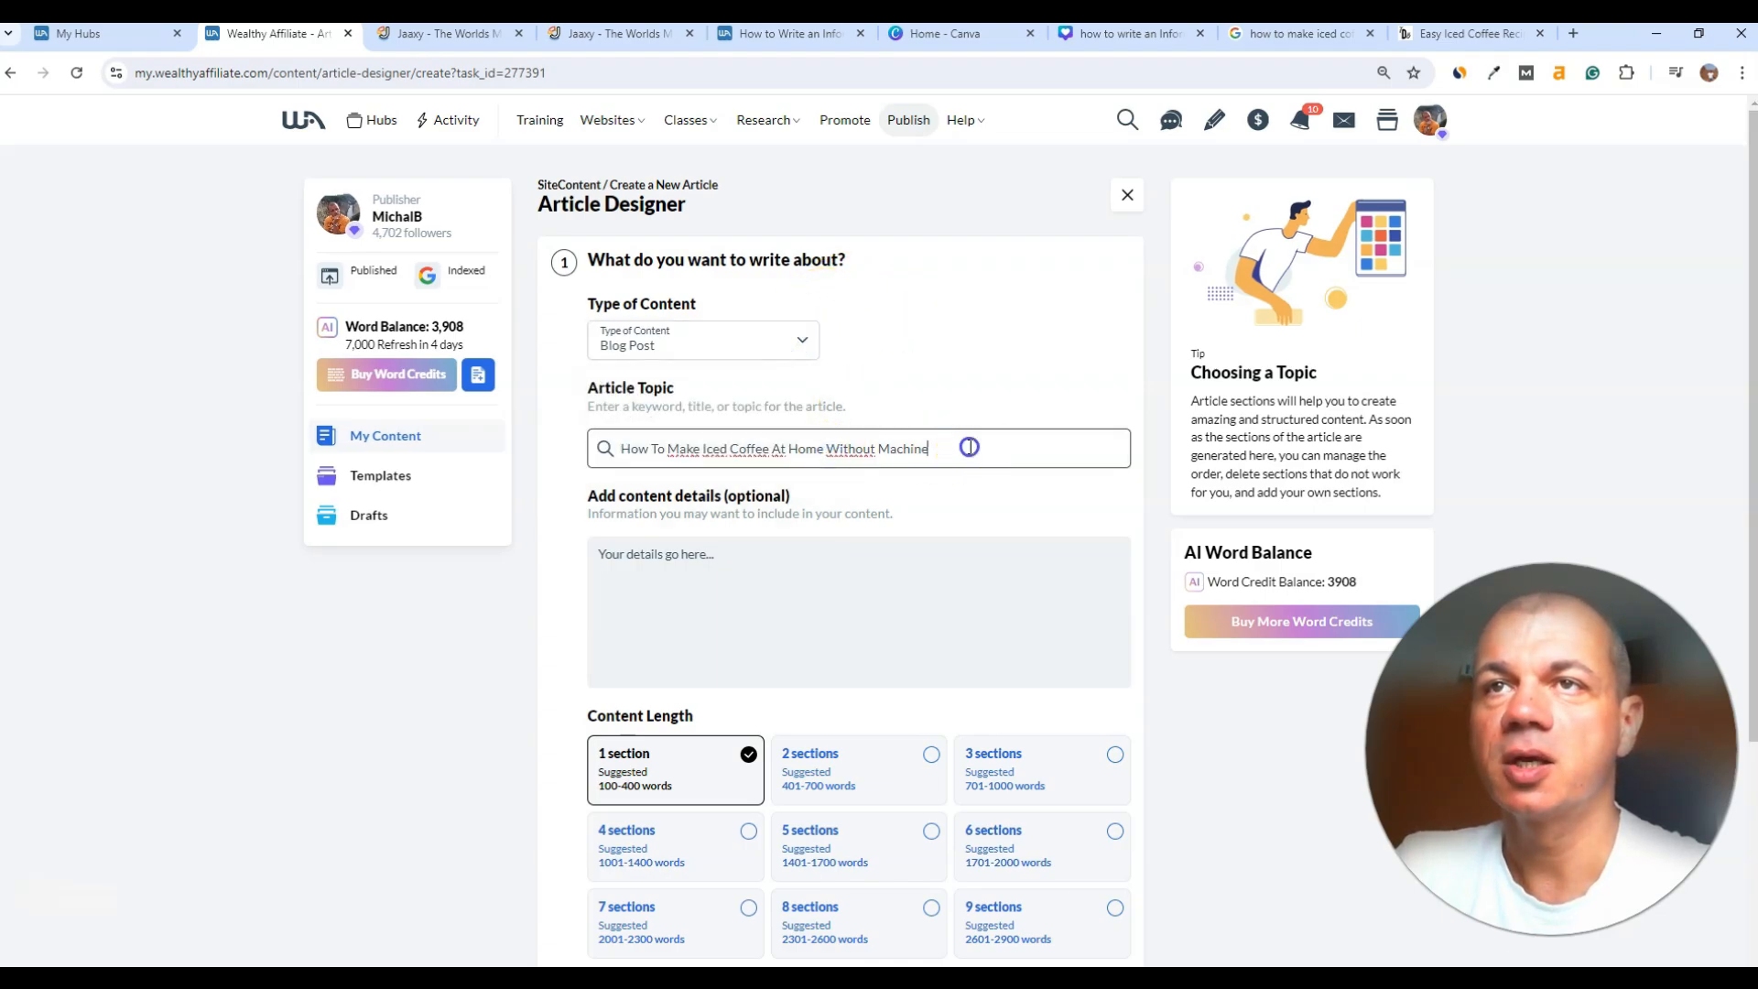
# Step: Add the content detail "- have one section dedicated to the ingredients only"
pyautogui.click(733, 591)
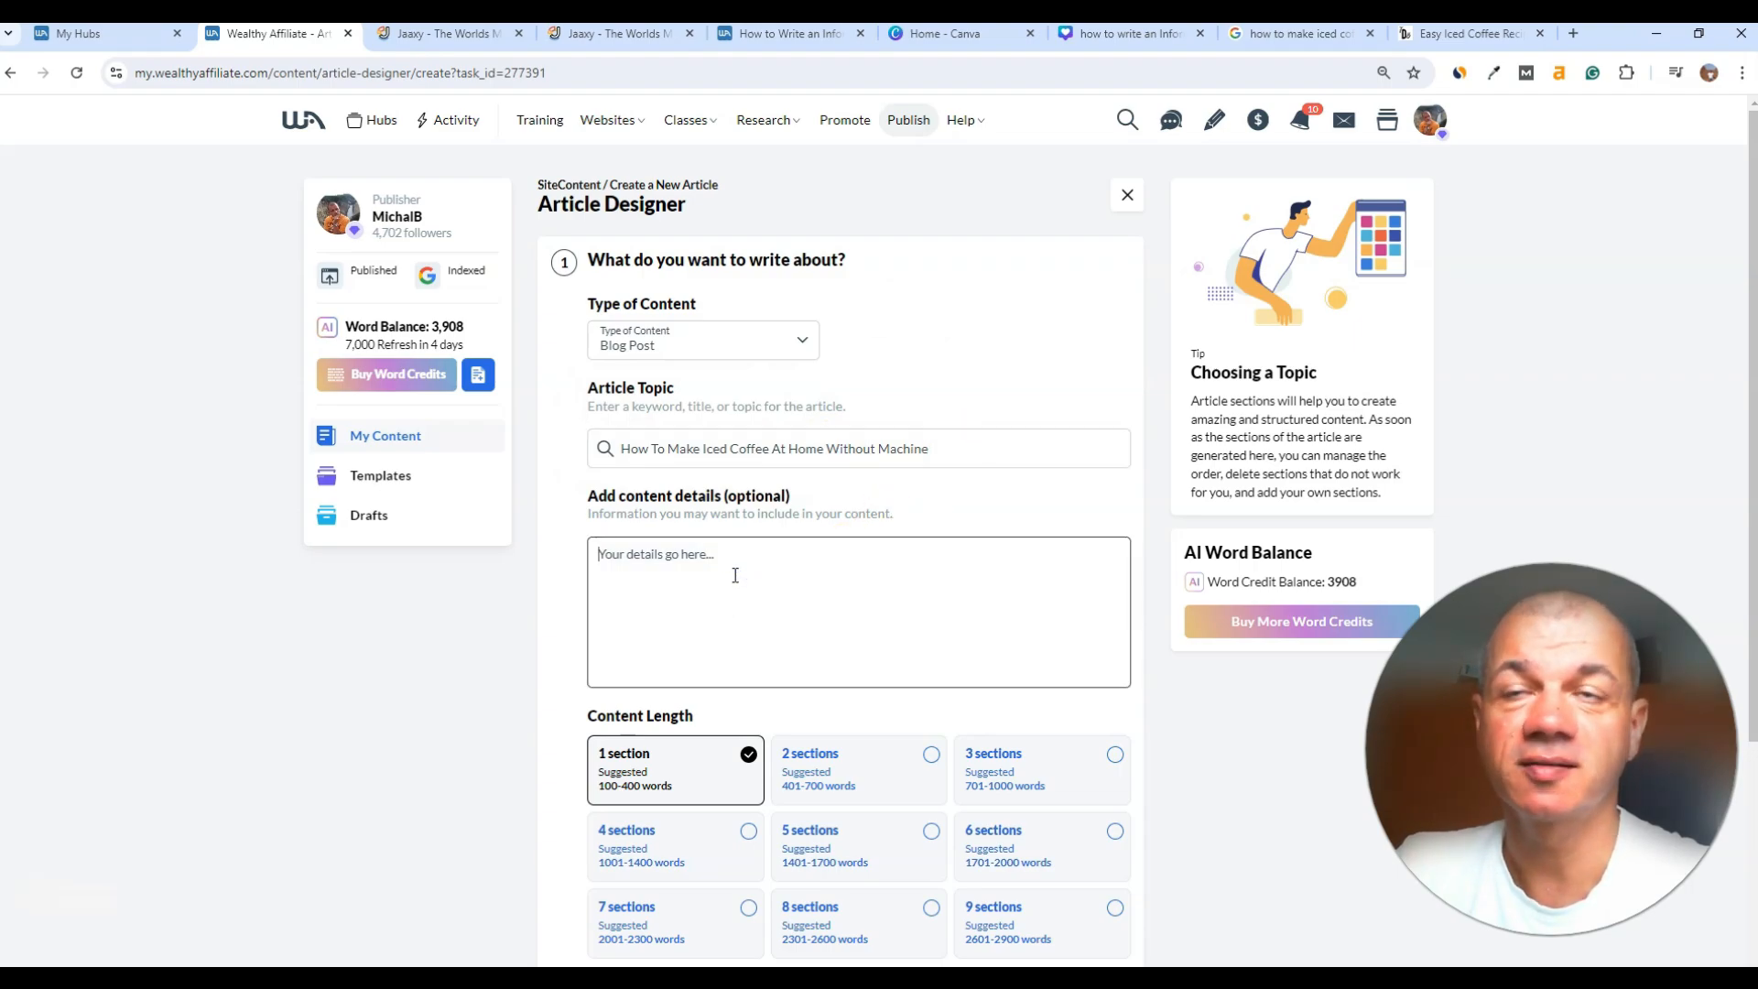
pyautogui.scroll(-1, 737, 549)
pyautogui.click(740, 473)
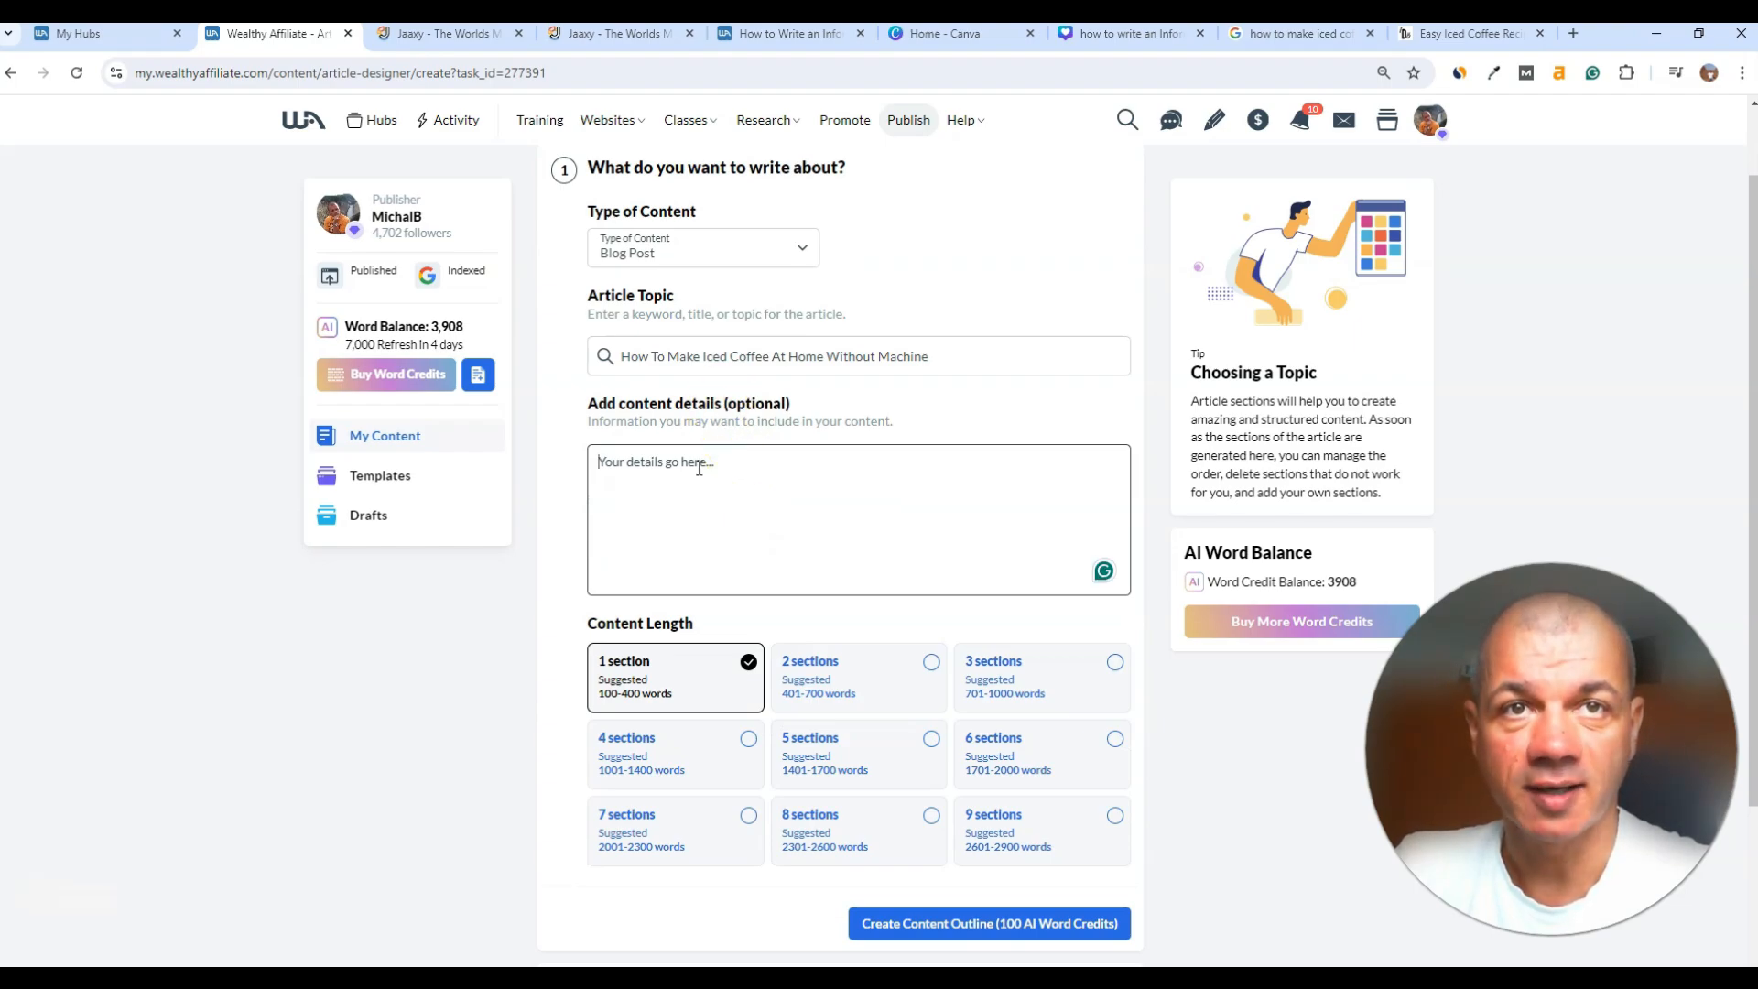
pyautogui.click(802, 467)
pyautogui.write('- have one section dedicated to the ingredients only')
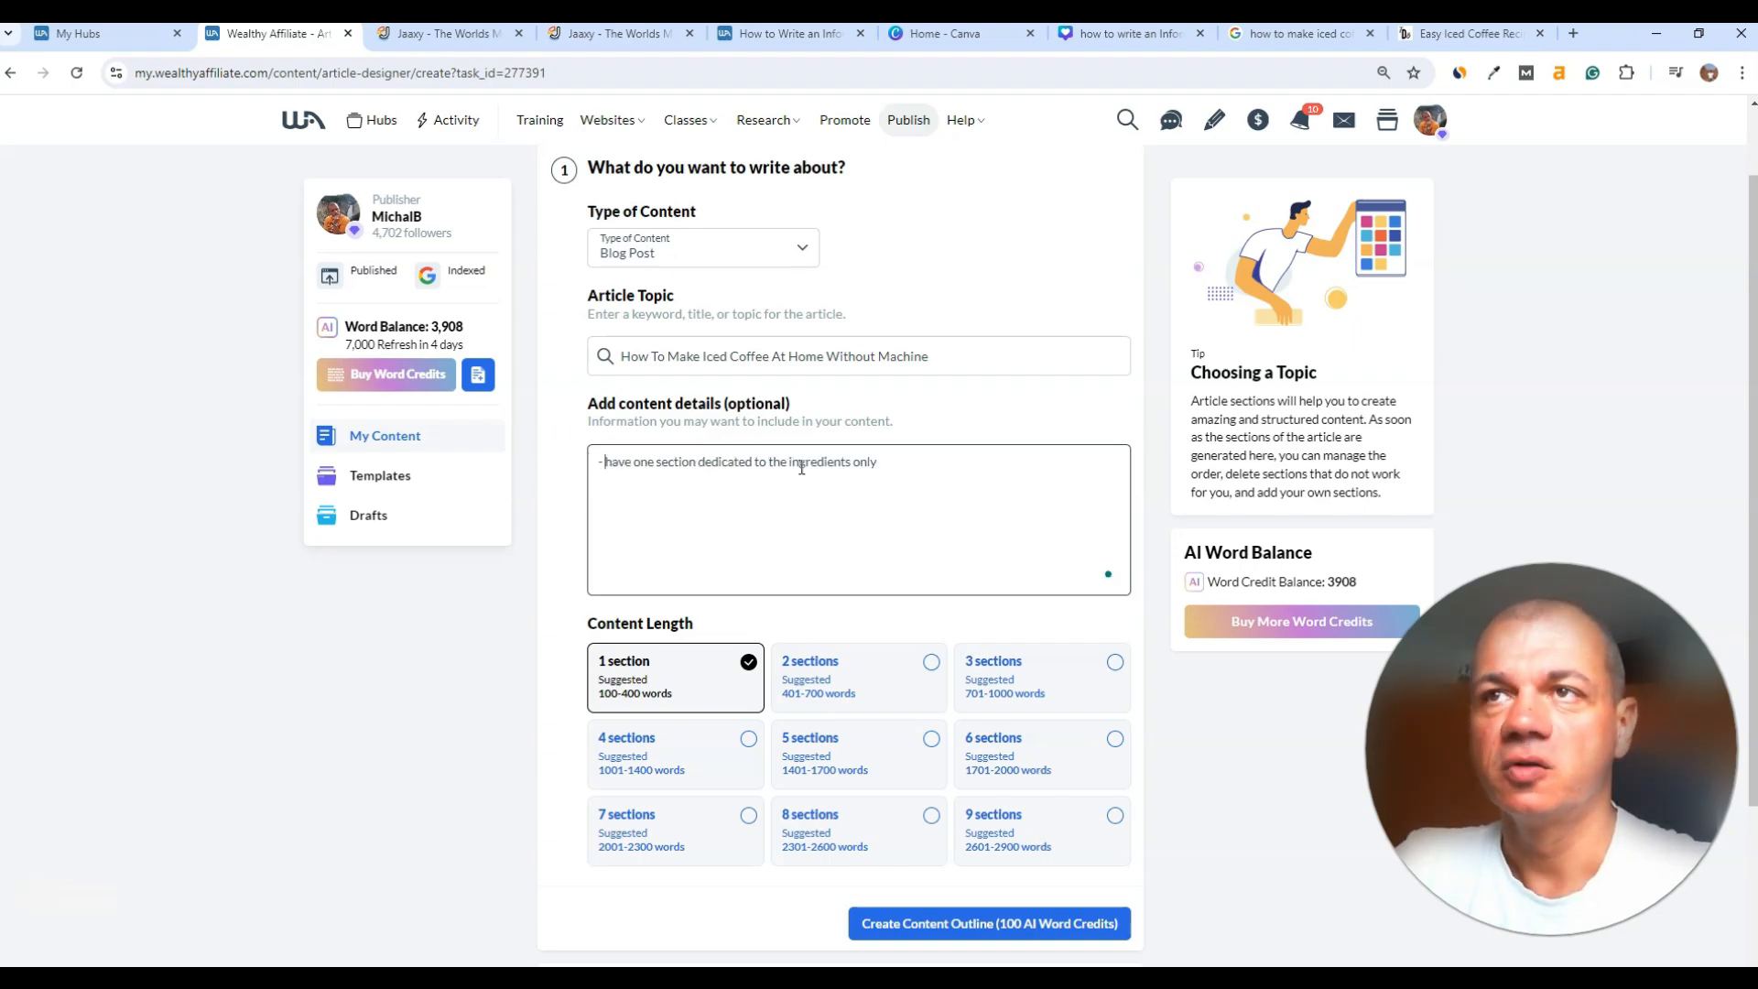
# Step: Add a second content detail line: "- have a step by step procedure how to make the iced coffee"
pyautogui.click(929, 460)
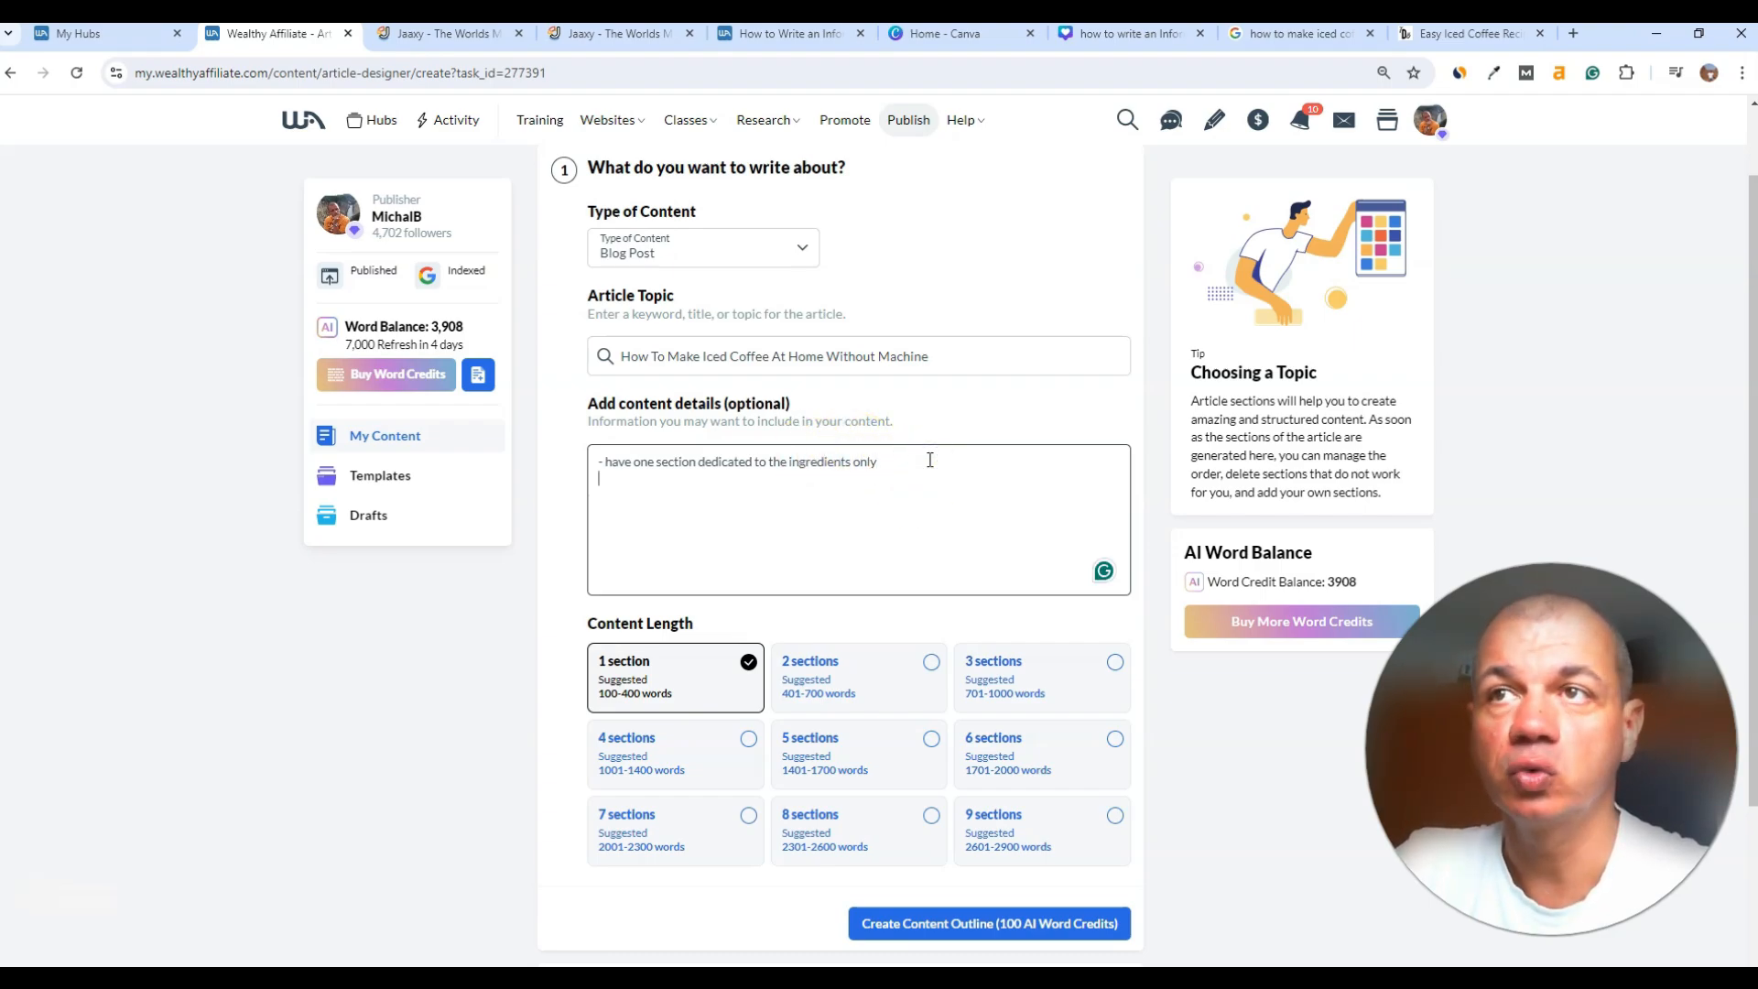
pyautogui.press('Return')
pyautogui.write('- have a ste')
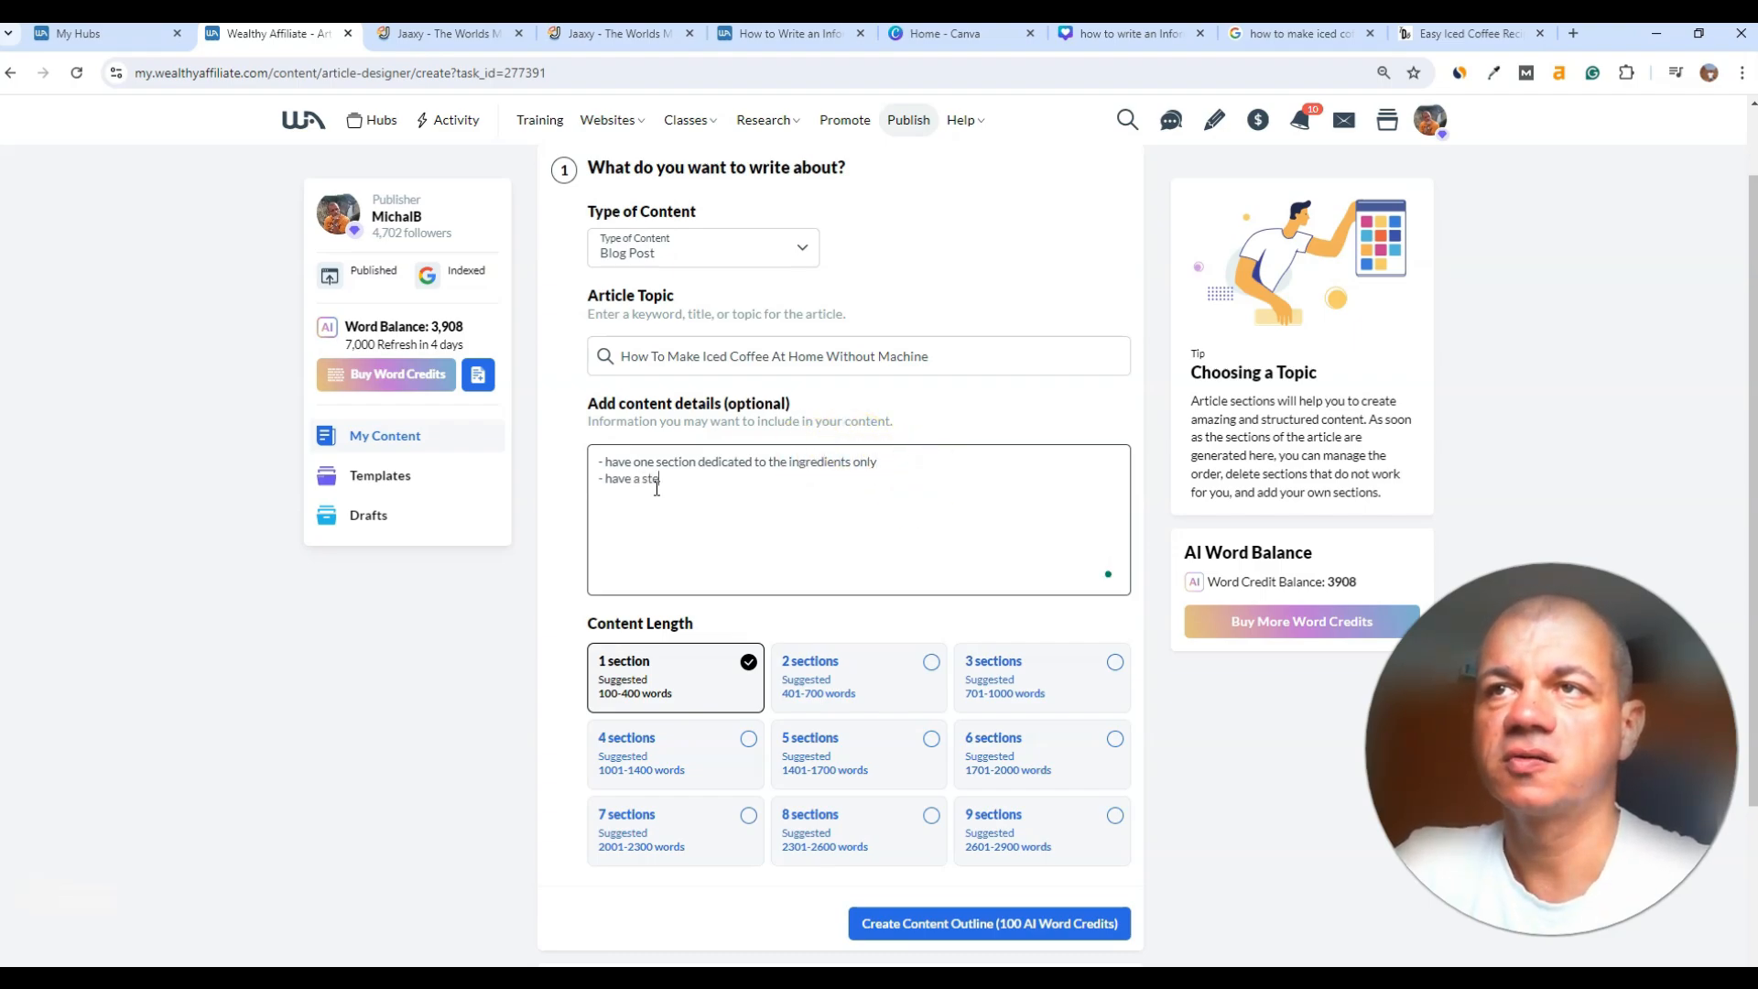
pyautogui.write('p by step proc')
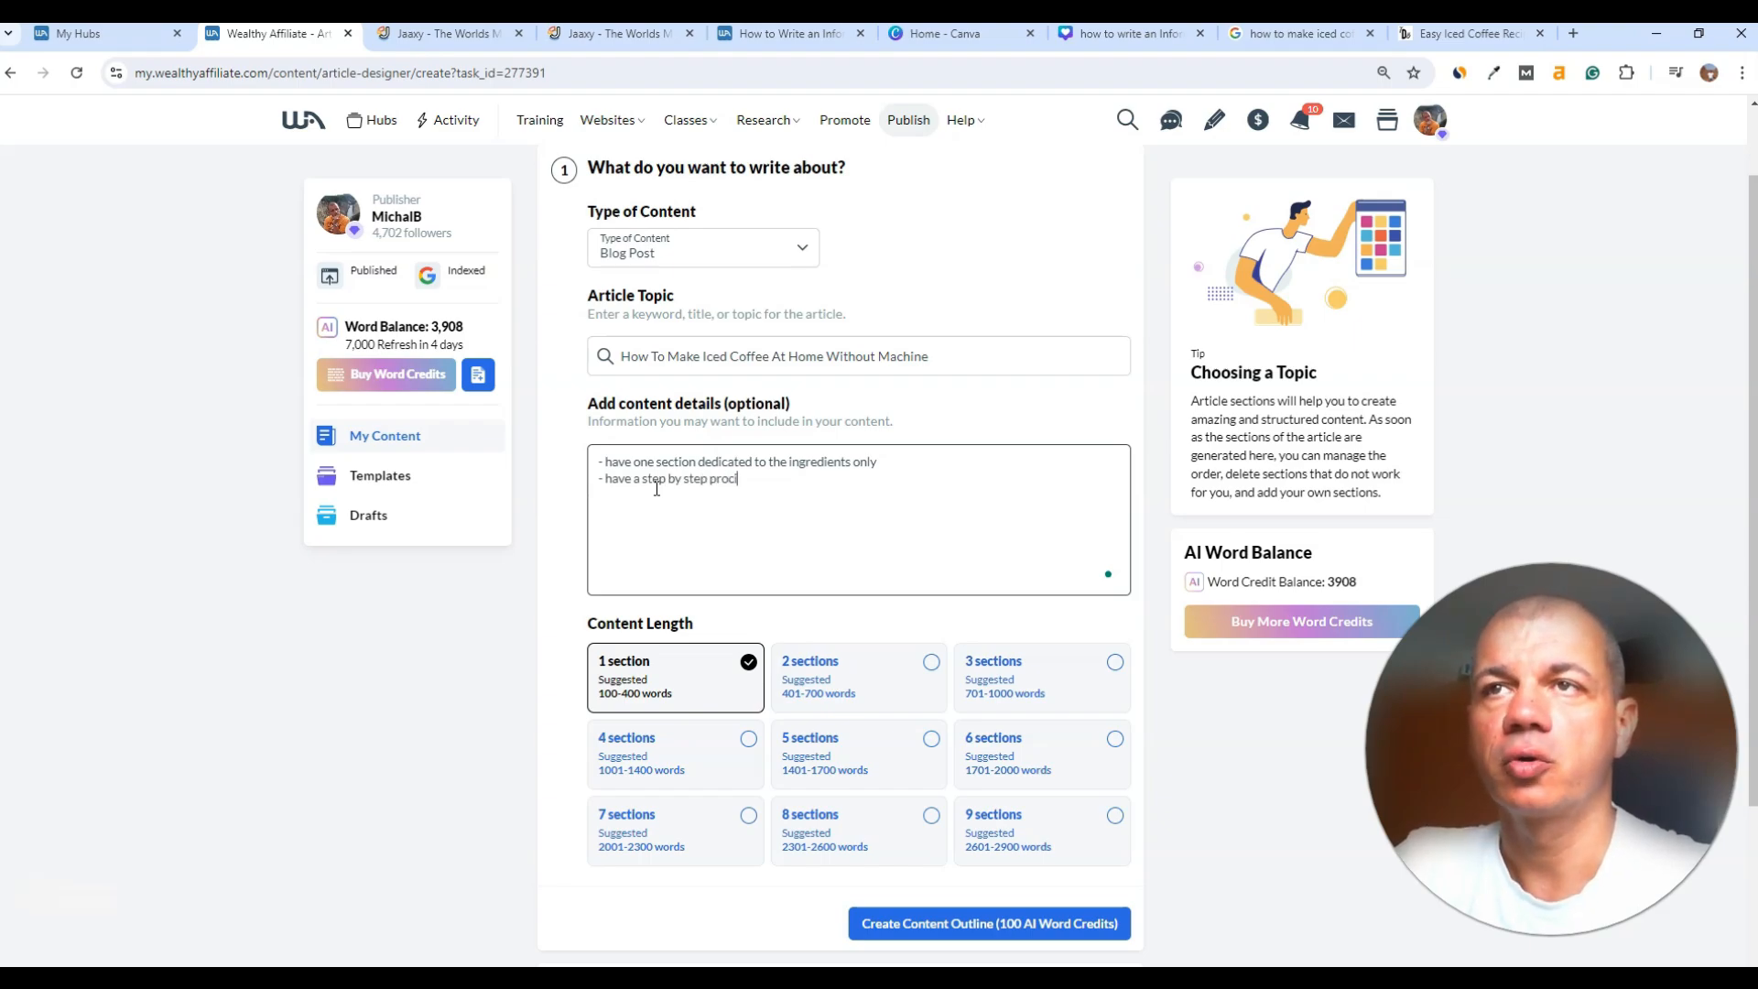
pyautogui.write('eedure how t')
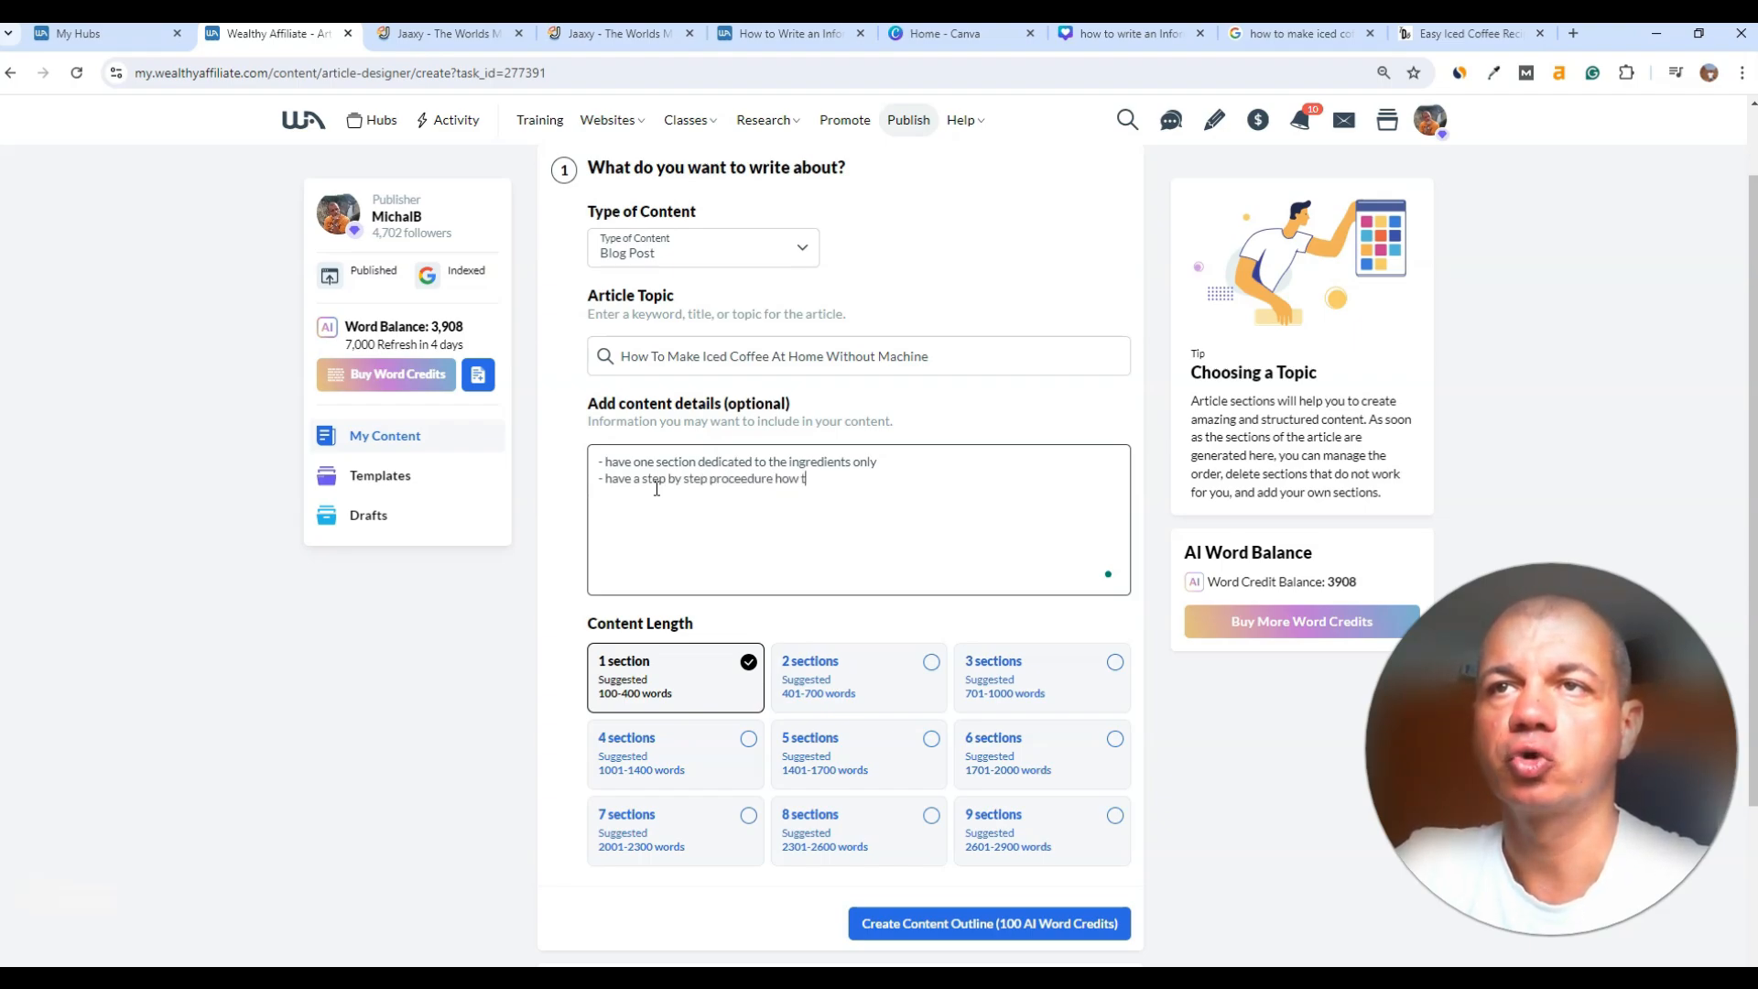
pyautogui.write('o make the ices')
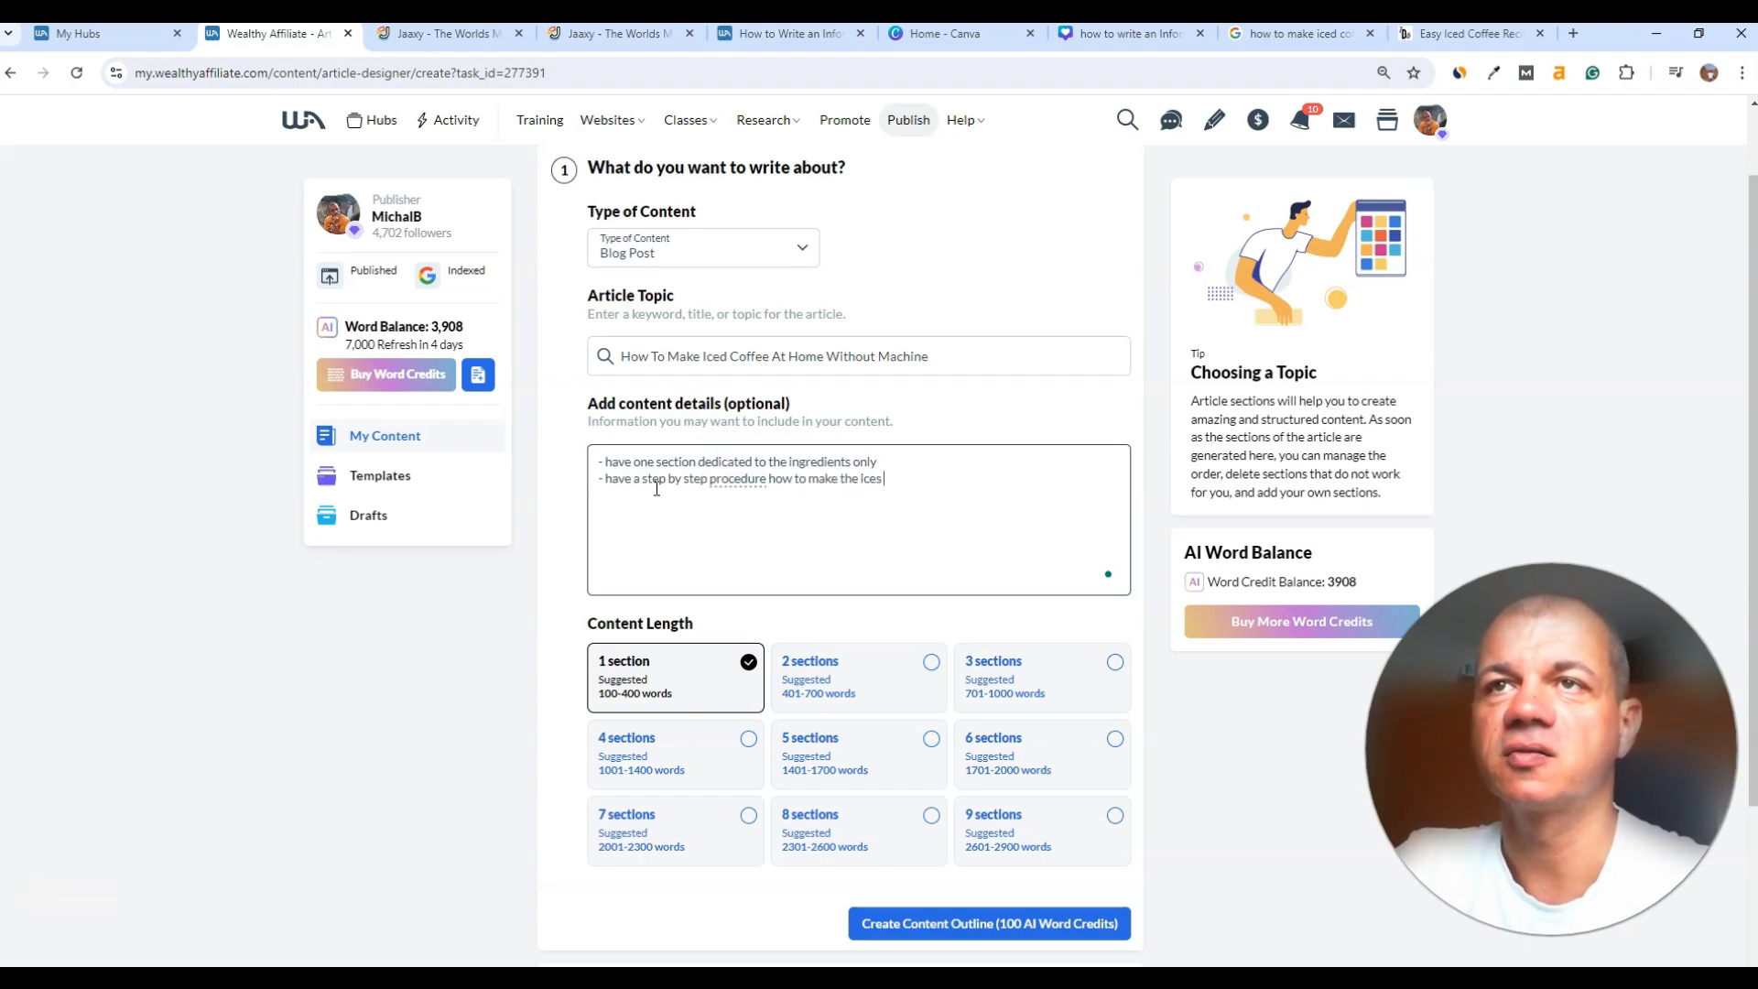
pyautogui.press('BackSpace')
pyautogui.write('d coffe')
# Step: Add "- also explain the pros of having iced coffee - the benefits" and "- use simple language that even non-native speakers can easily understand that"
pyautogui.press('Return')
pyautogui.write('-')
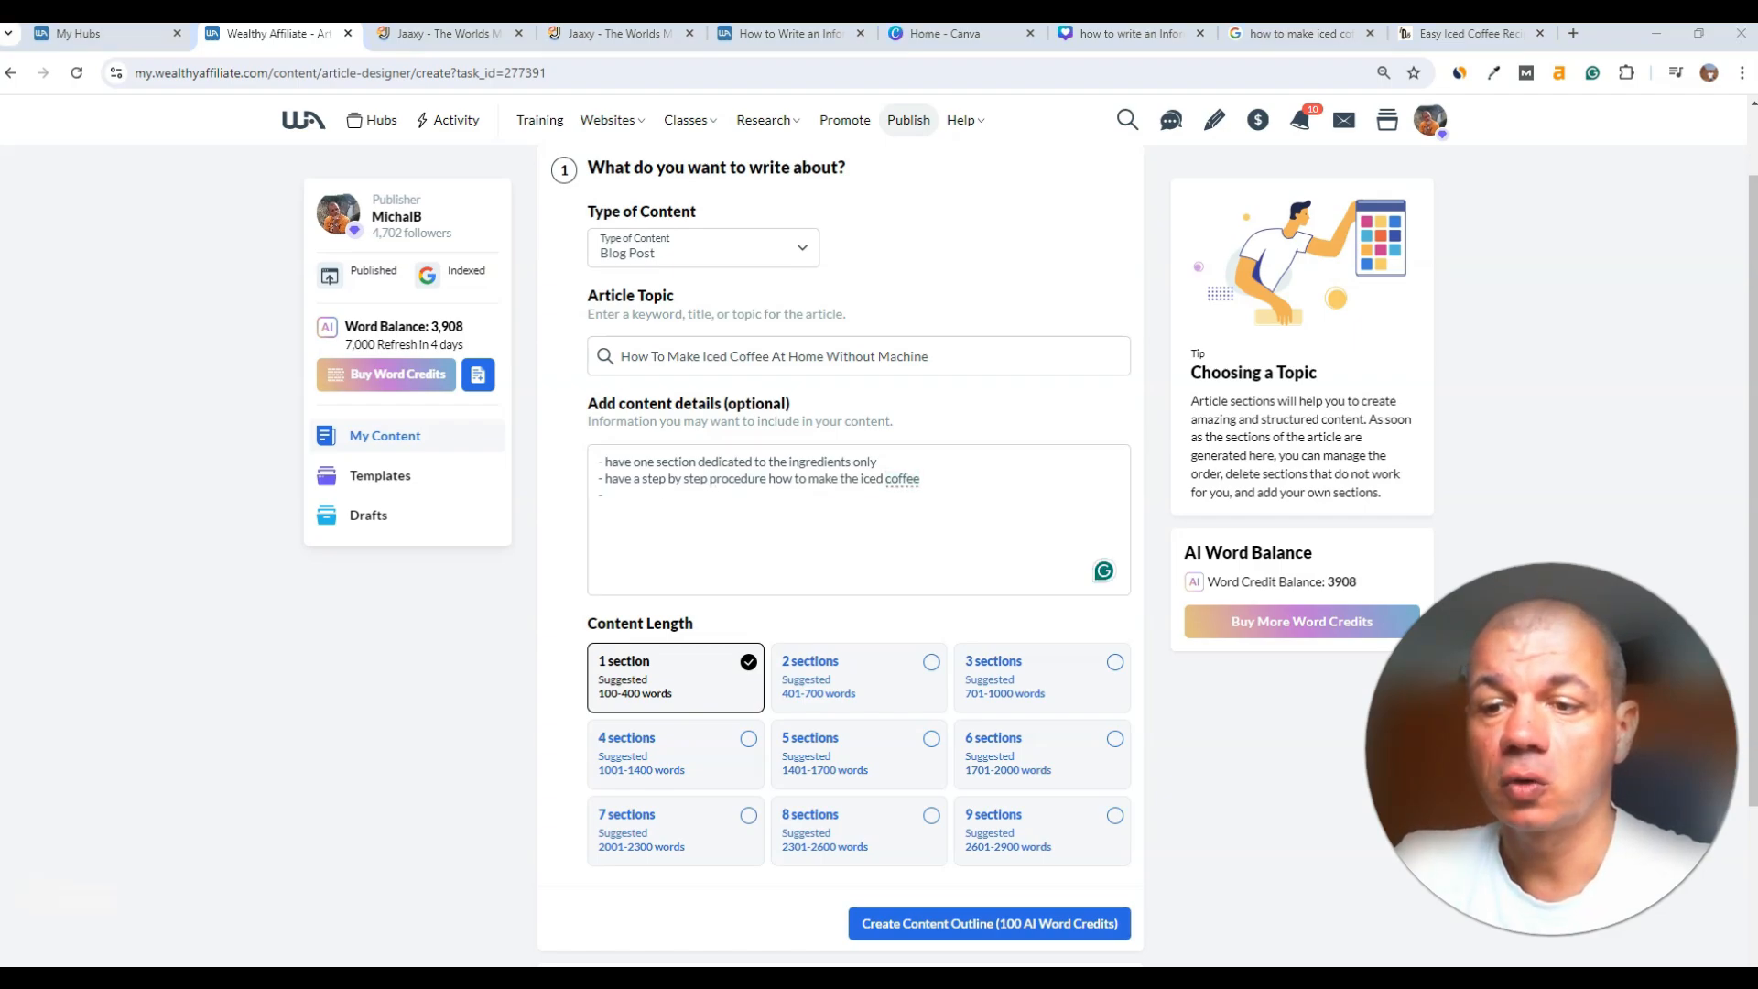
pyautogui.write(' also explain the pros of having iced coffee - the benefits')
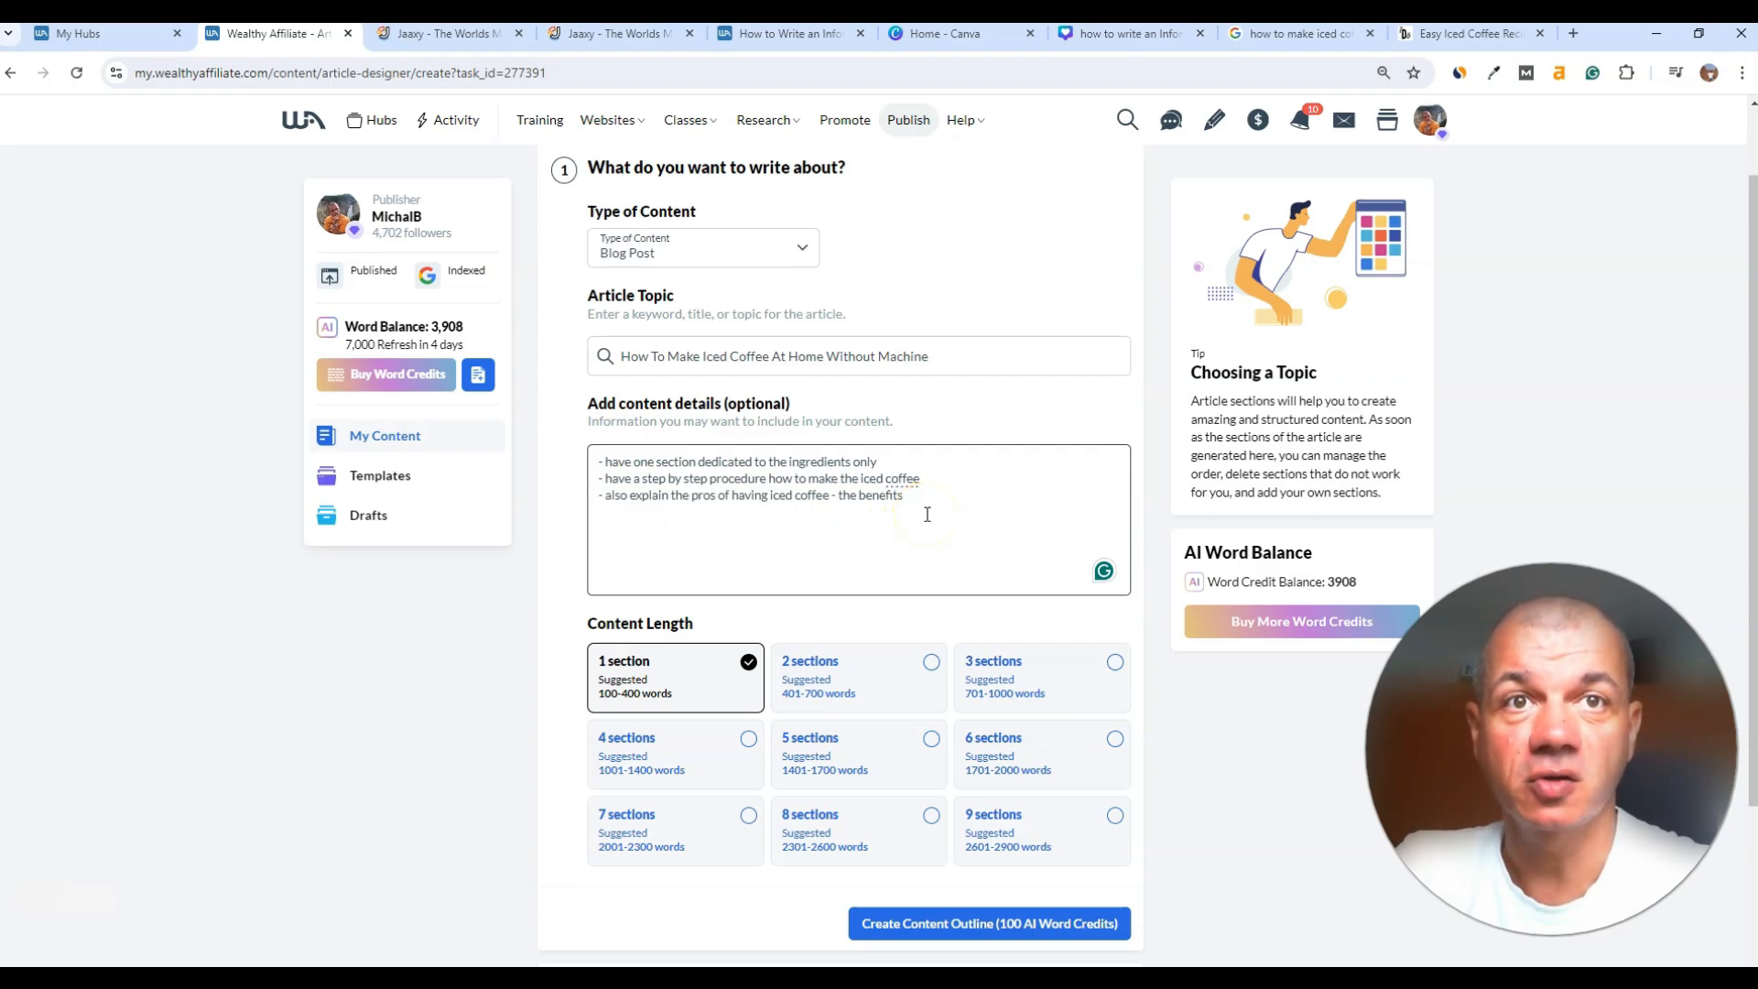
pyautogui.click(926, 514)
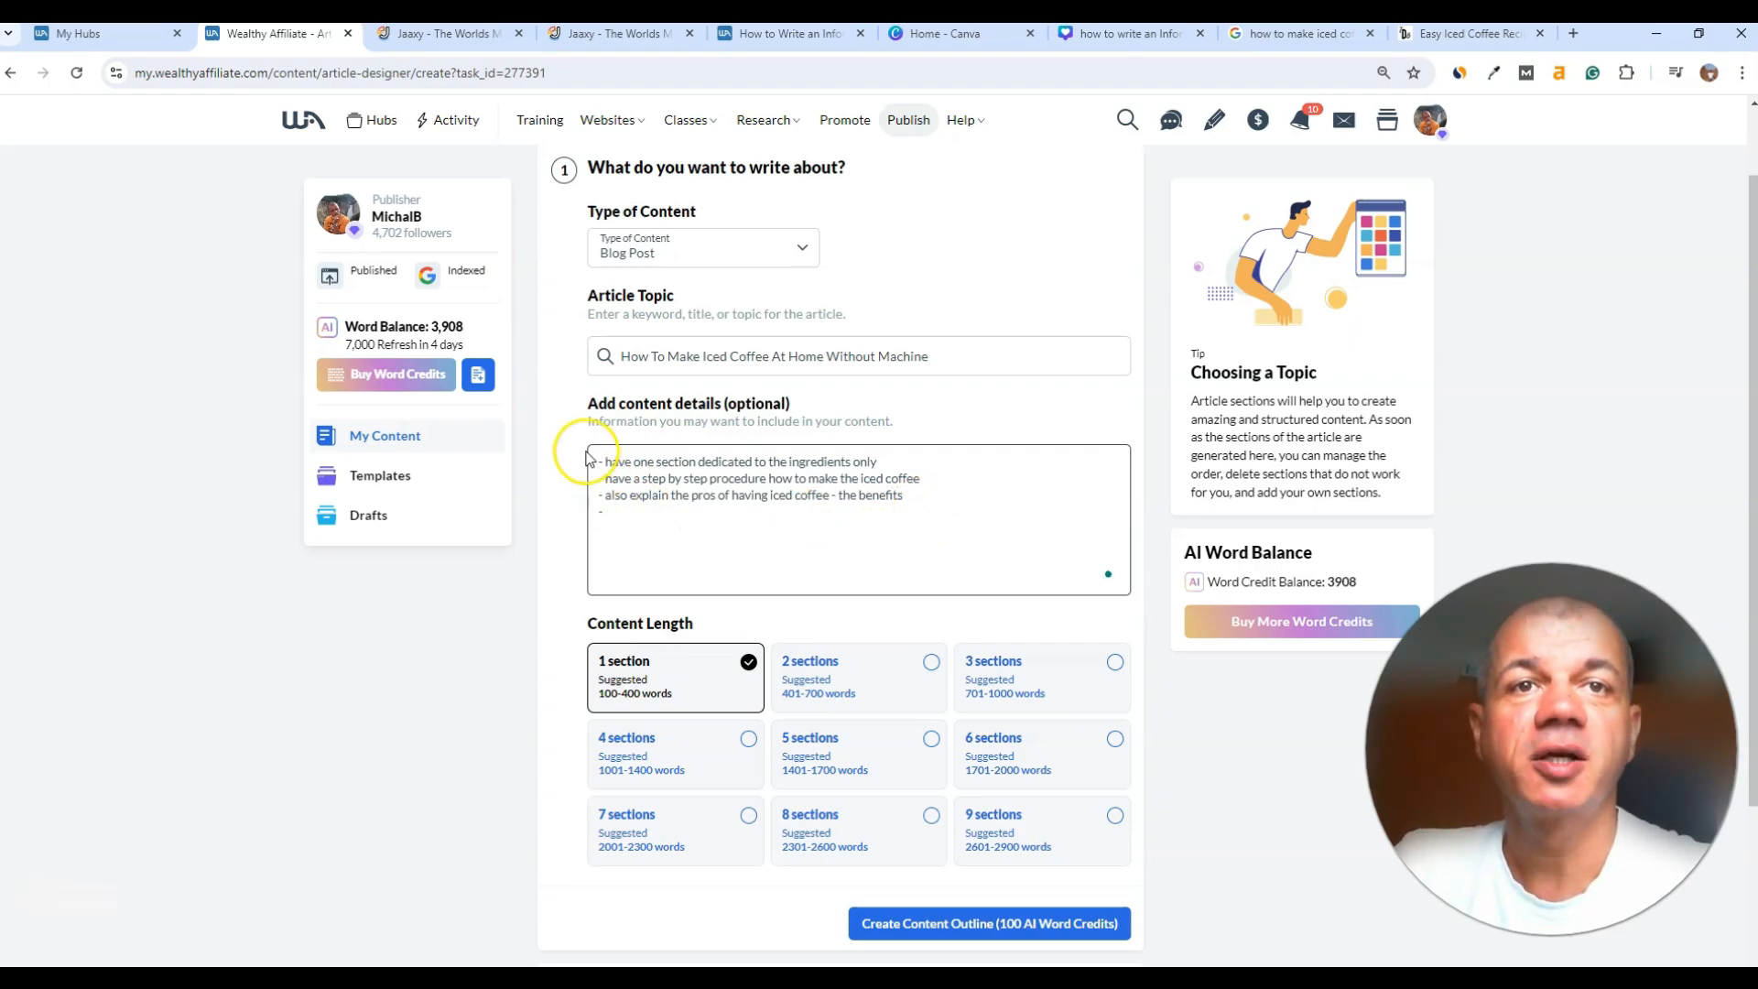
pyautogui.write('- use simple language that even non-native speakers can easily understand that')
pyautogui.press('Return')
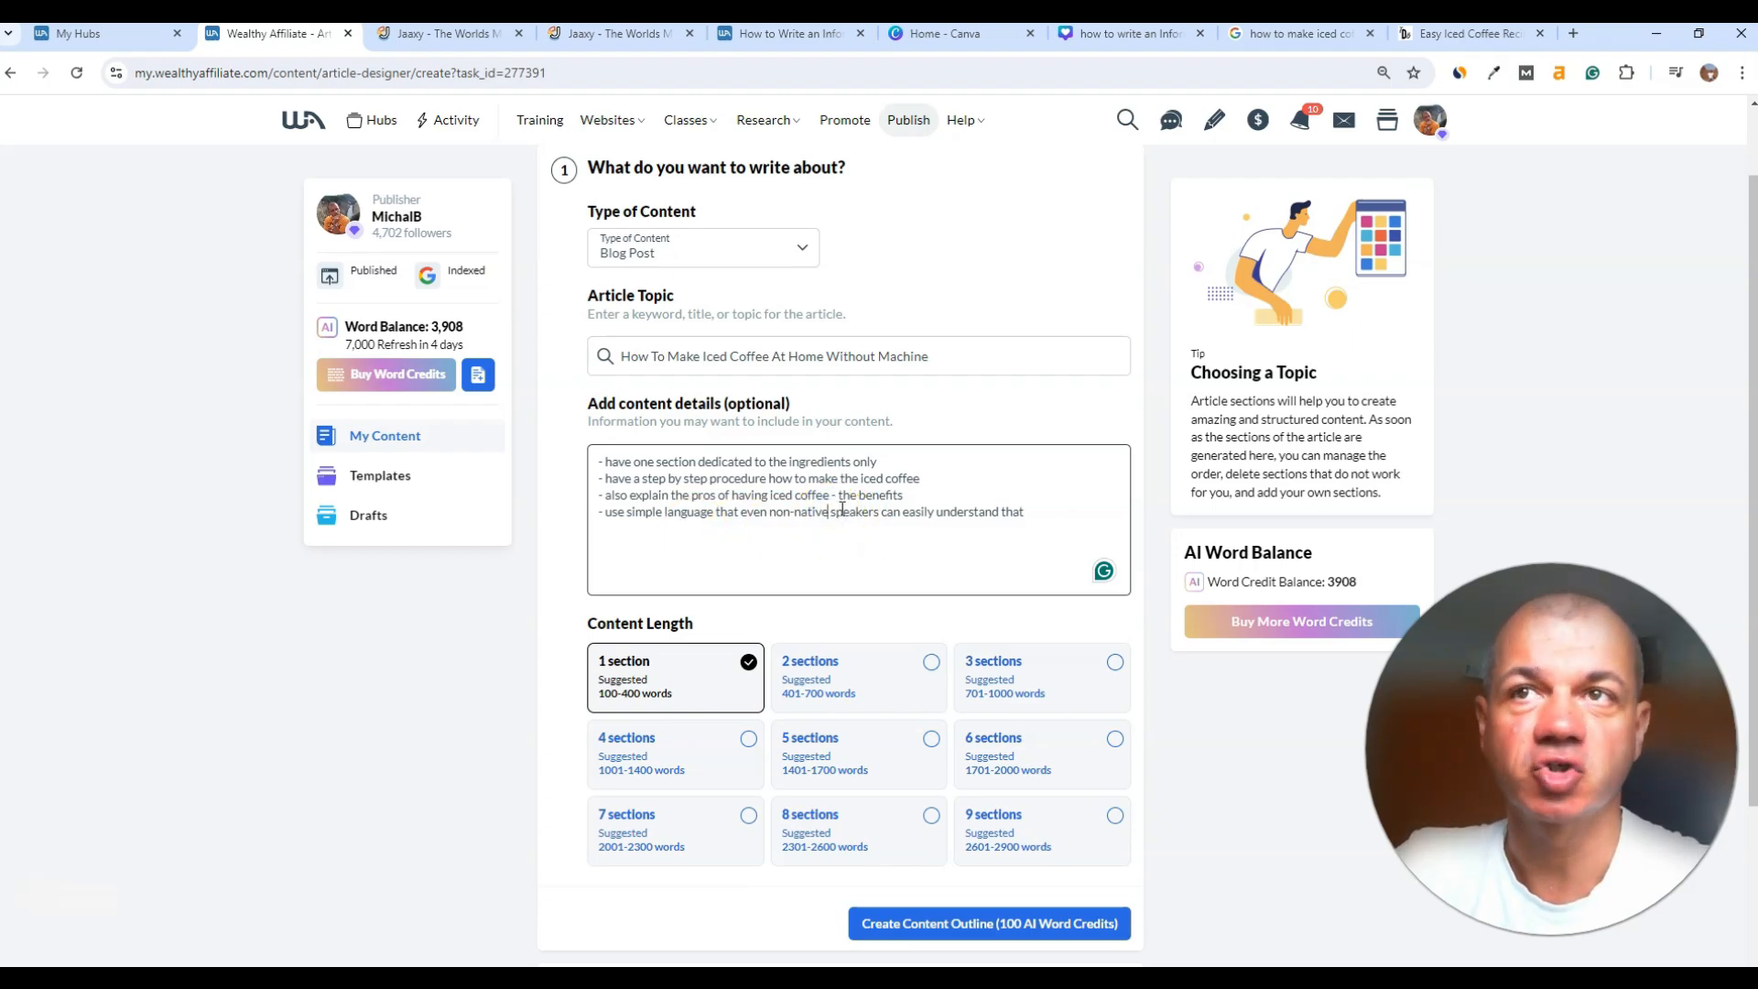
# Step: Insert "English" before "speakers" in the last content detail so it reads "non-native English speakers"
pyautogui.write('English')
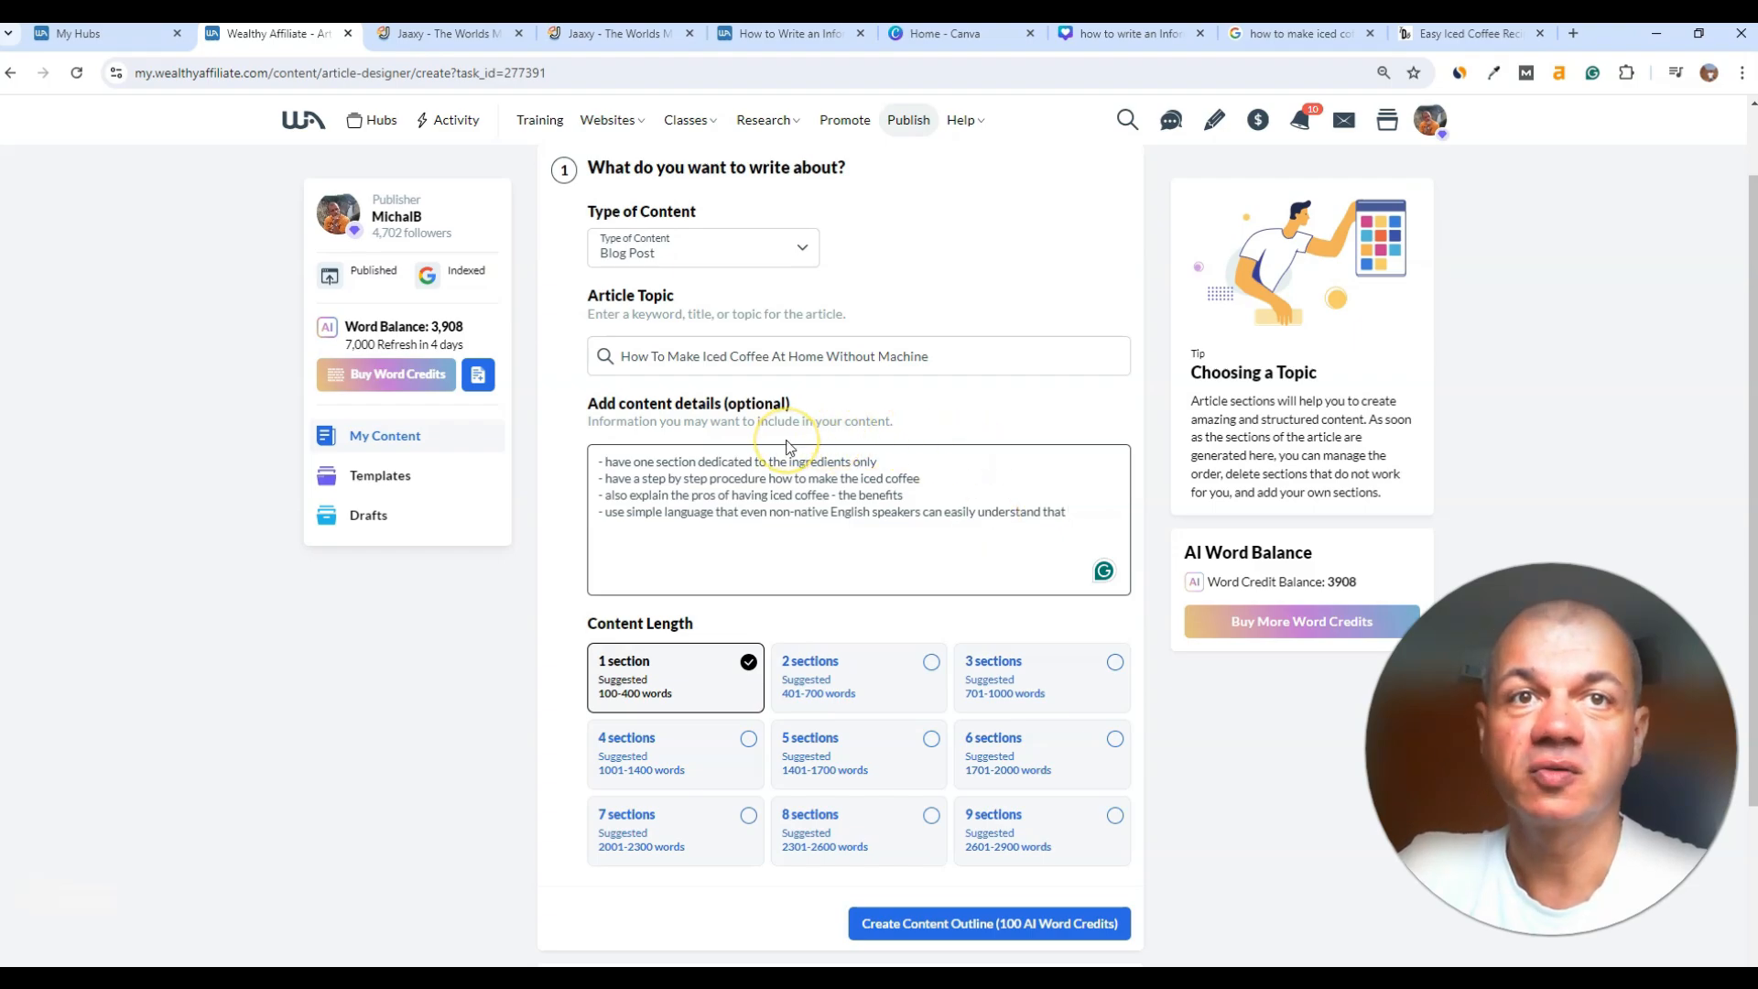
pyautogui.moveTo(725, 404); pyautogui.dragTo(822, 404)
pyautogui.click(1073, 508)
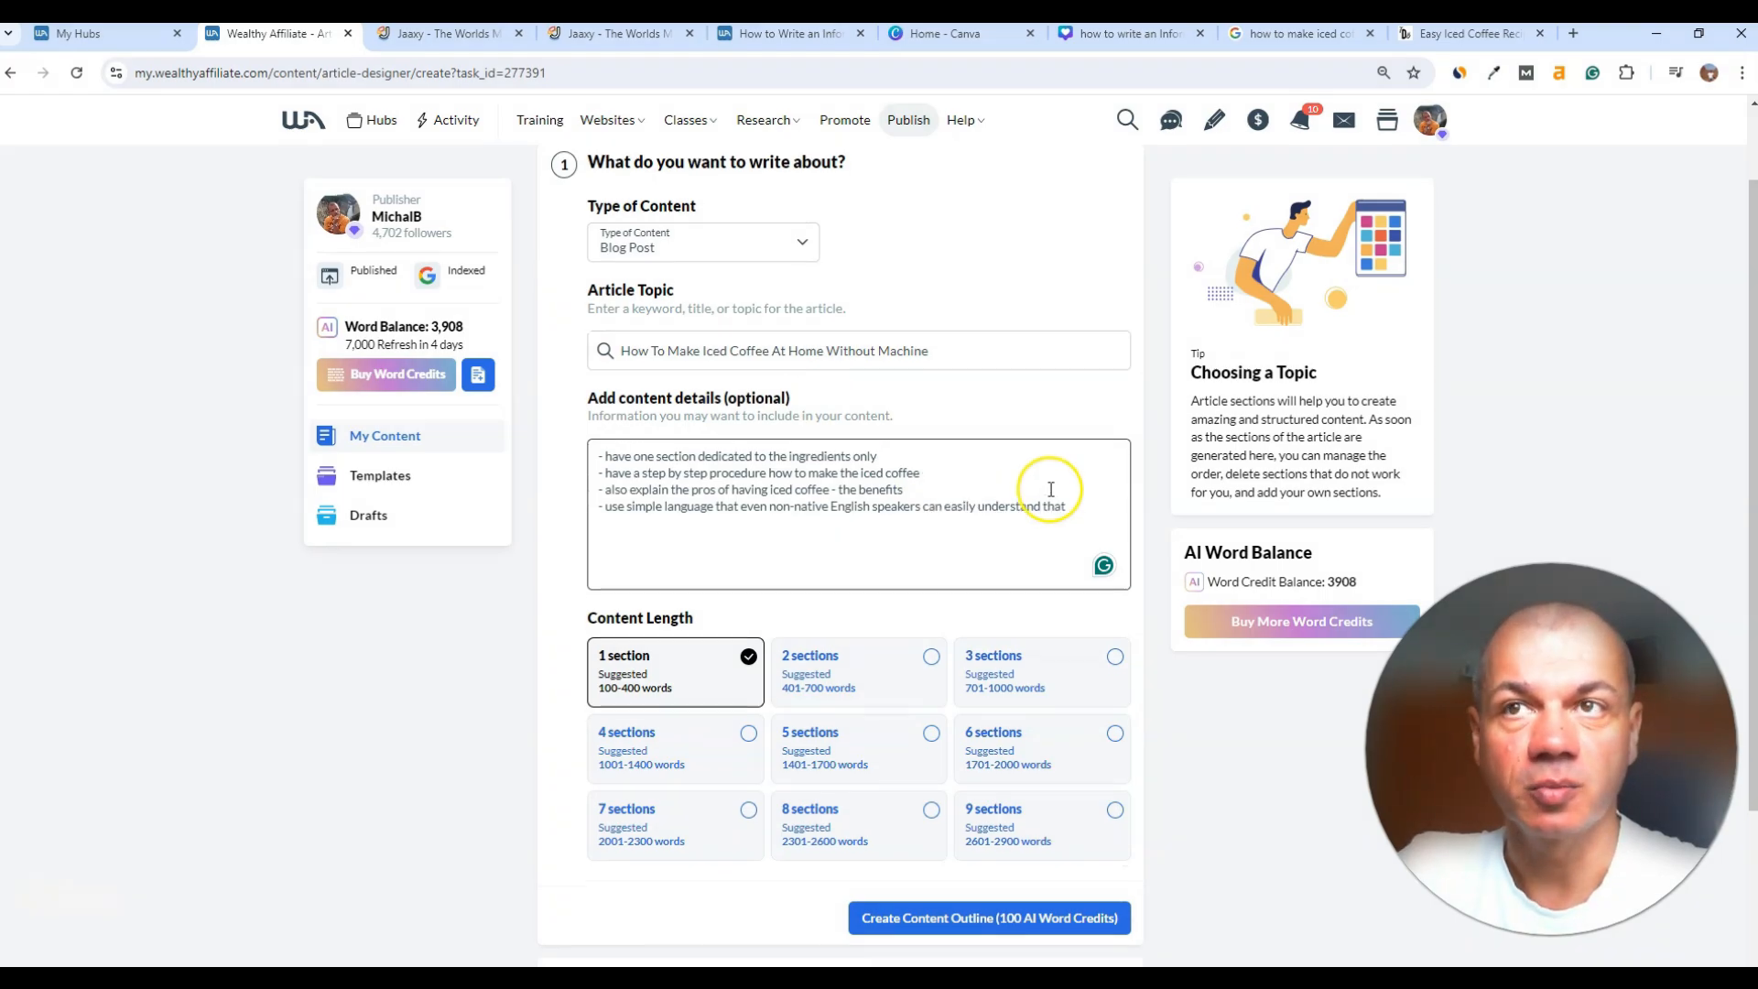
# Step: Set the content length to 5 sections (1401-1700 words) and create the content outline
pyautogui.scroll(-1, 910, 422)
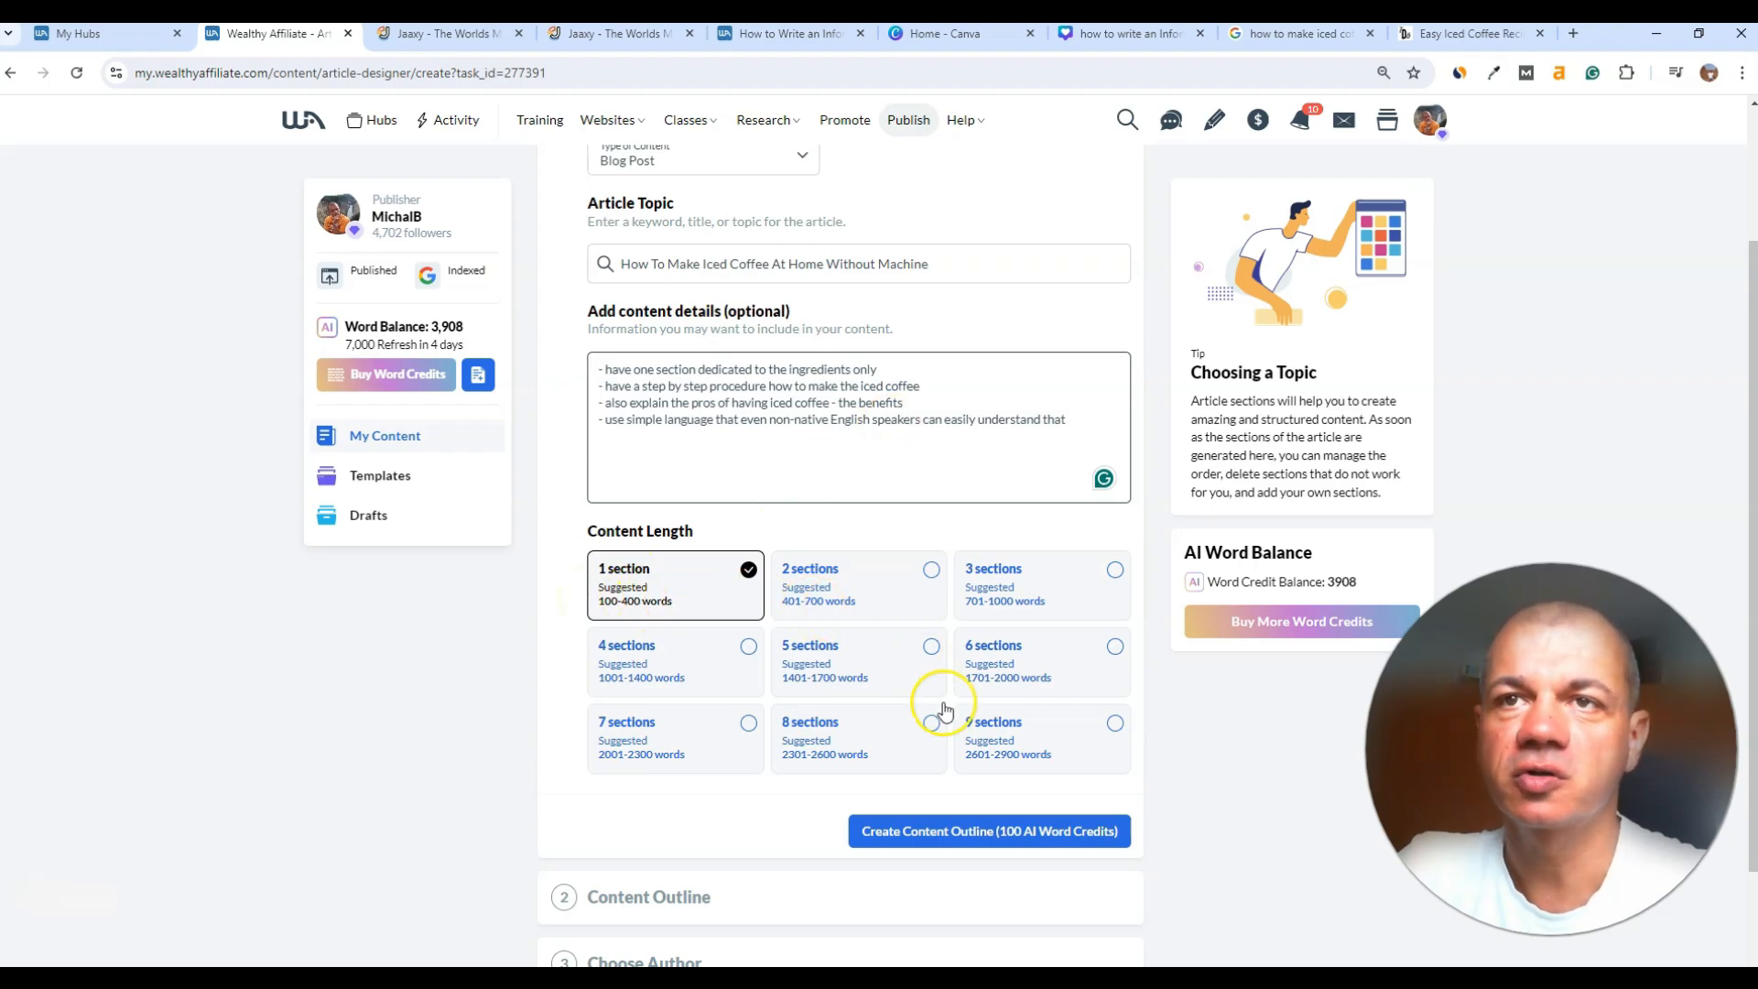
pyautogui.click(1061, 761)
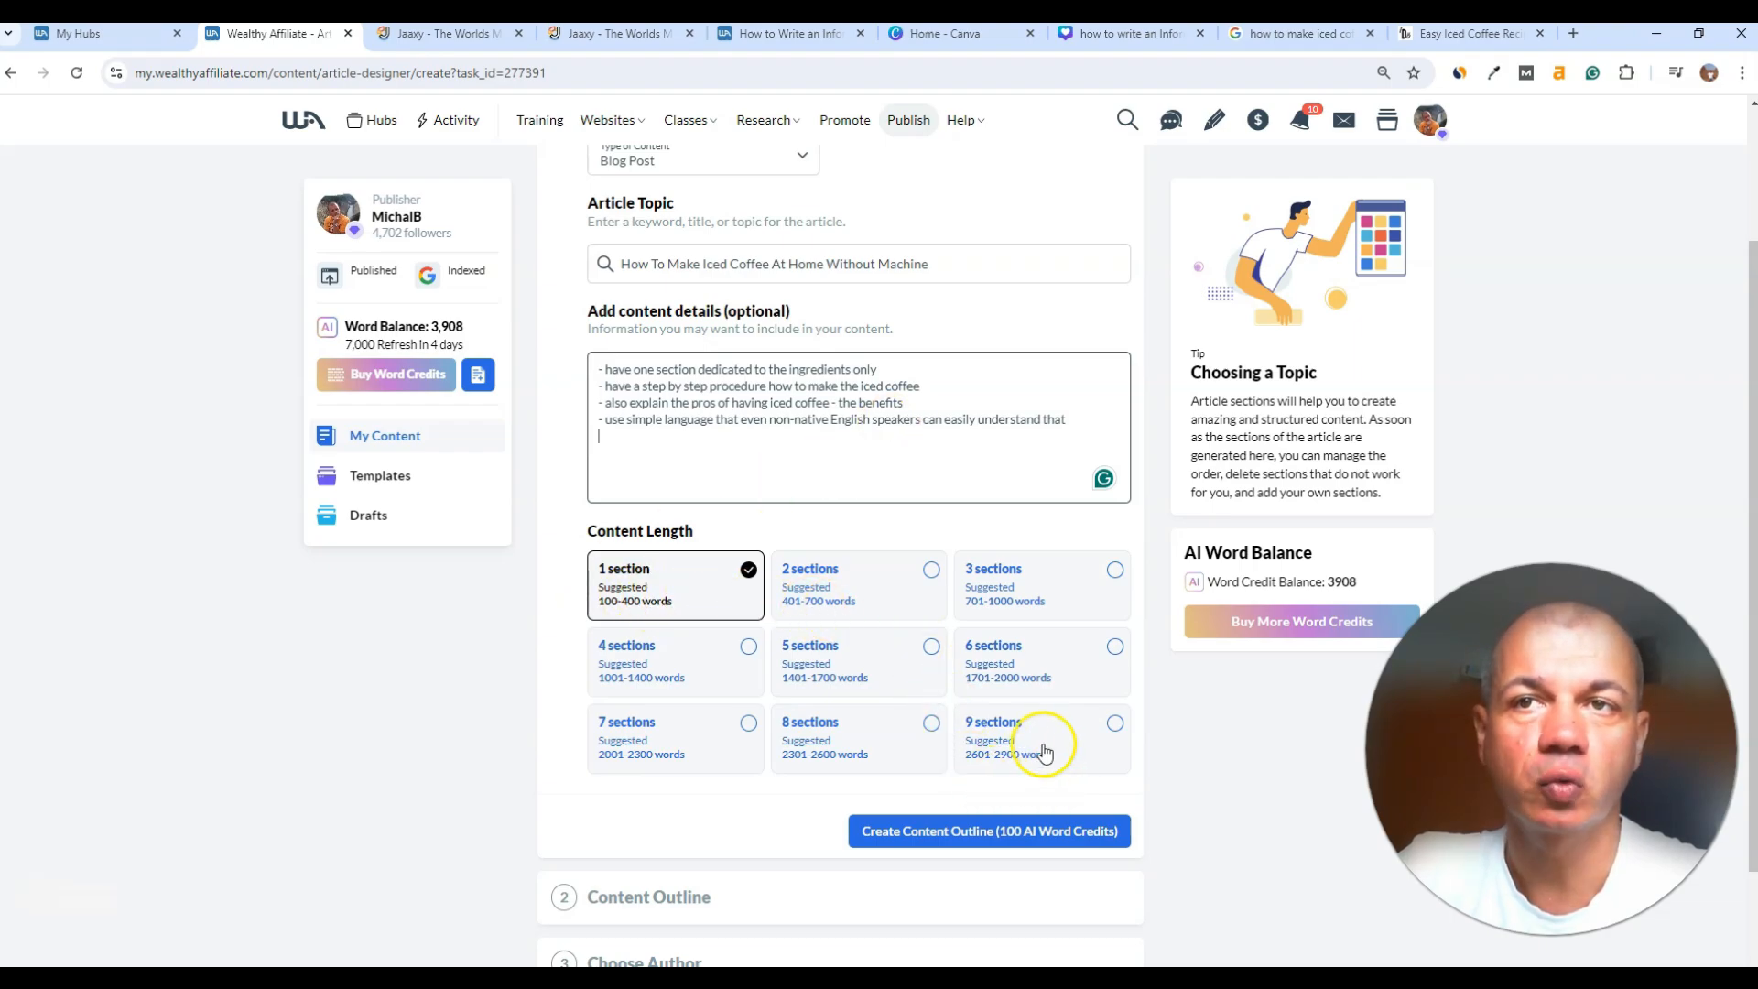
pyautogui.click(920, 473)
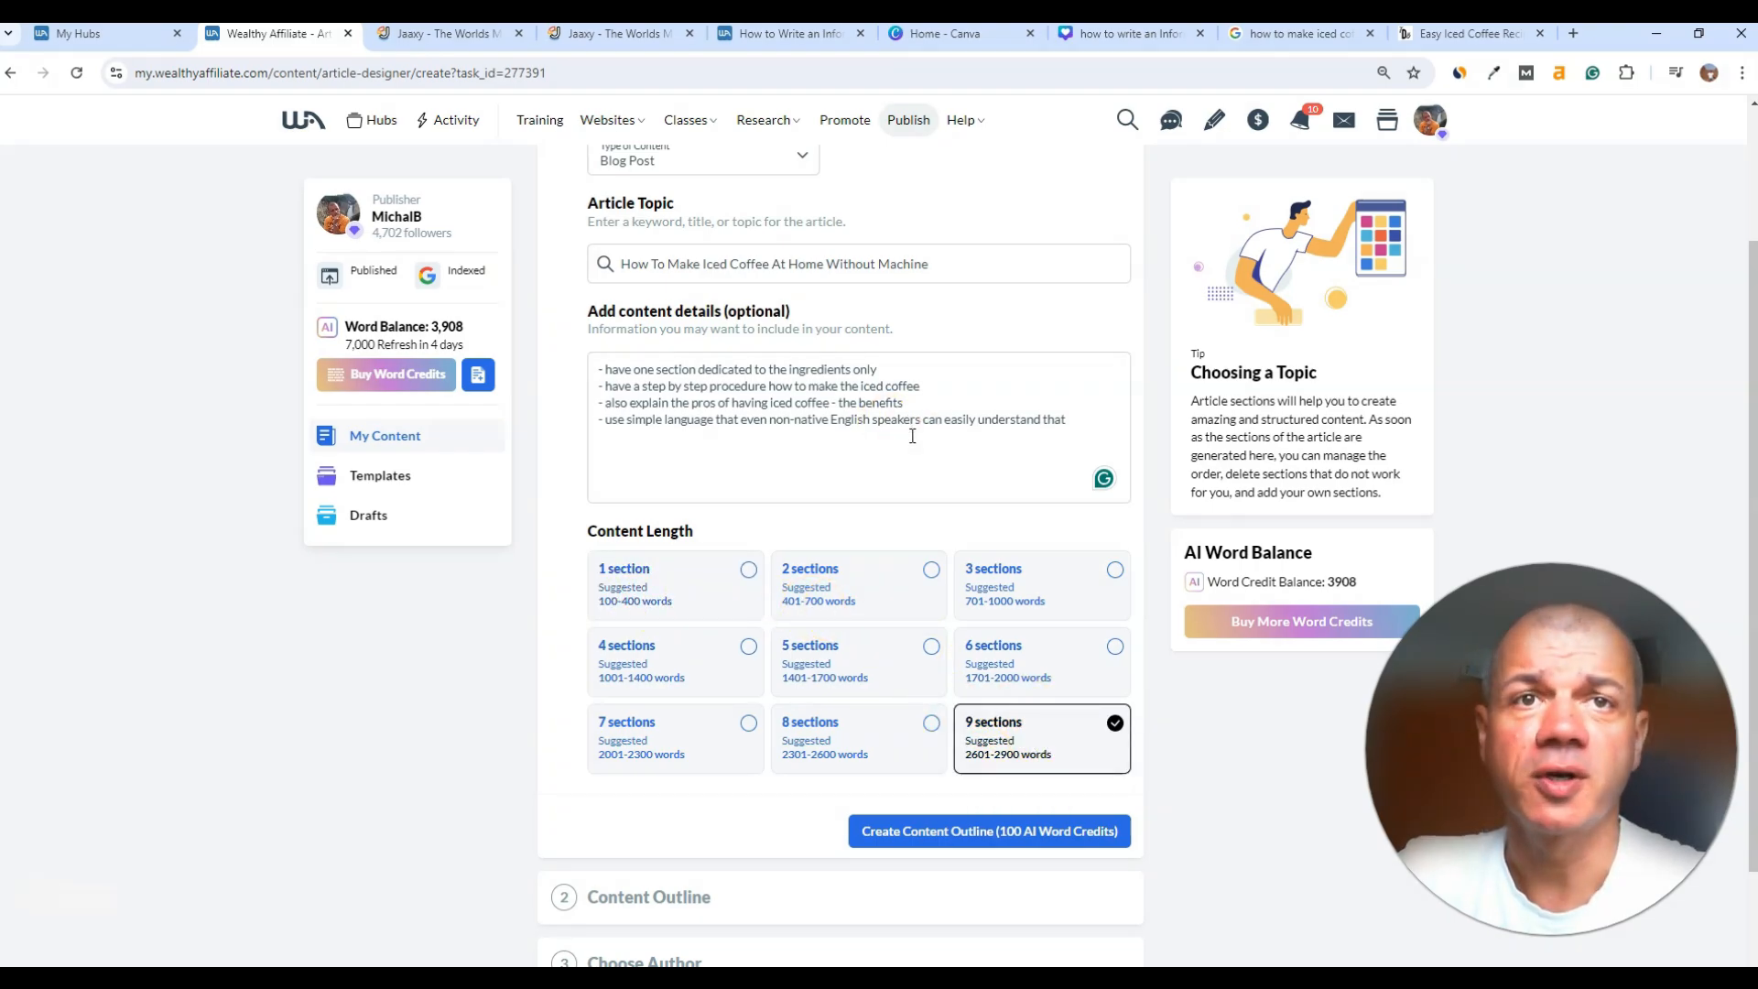
pyautogui.click(855, 655)
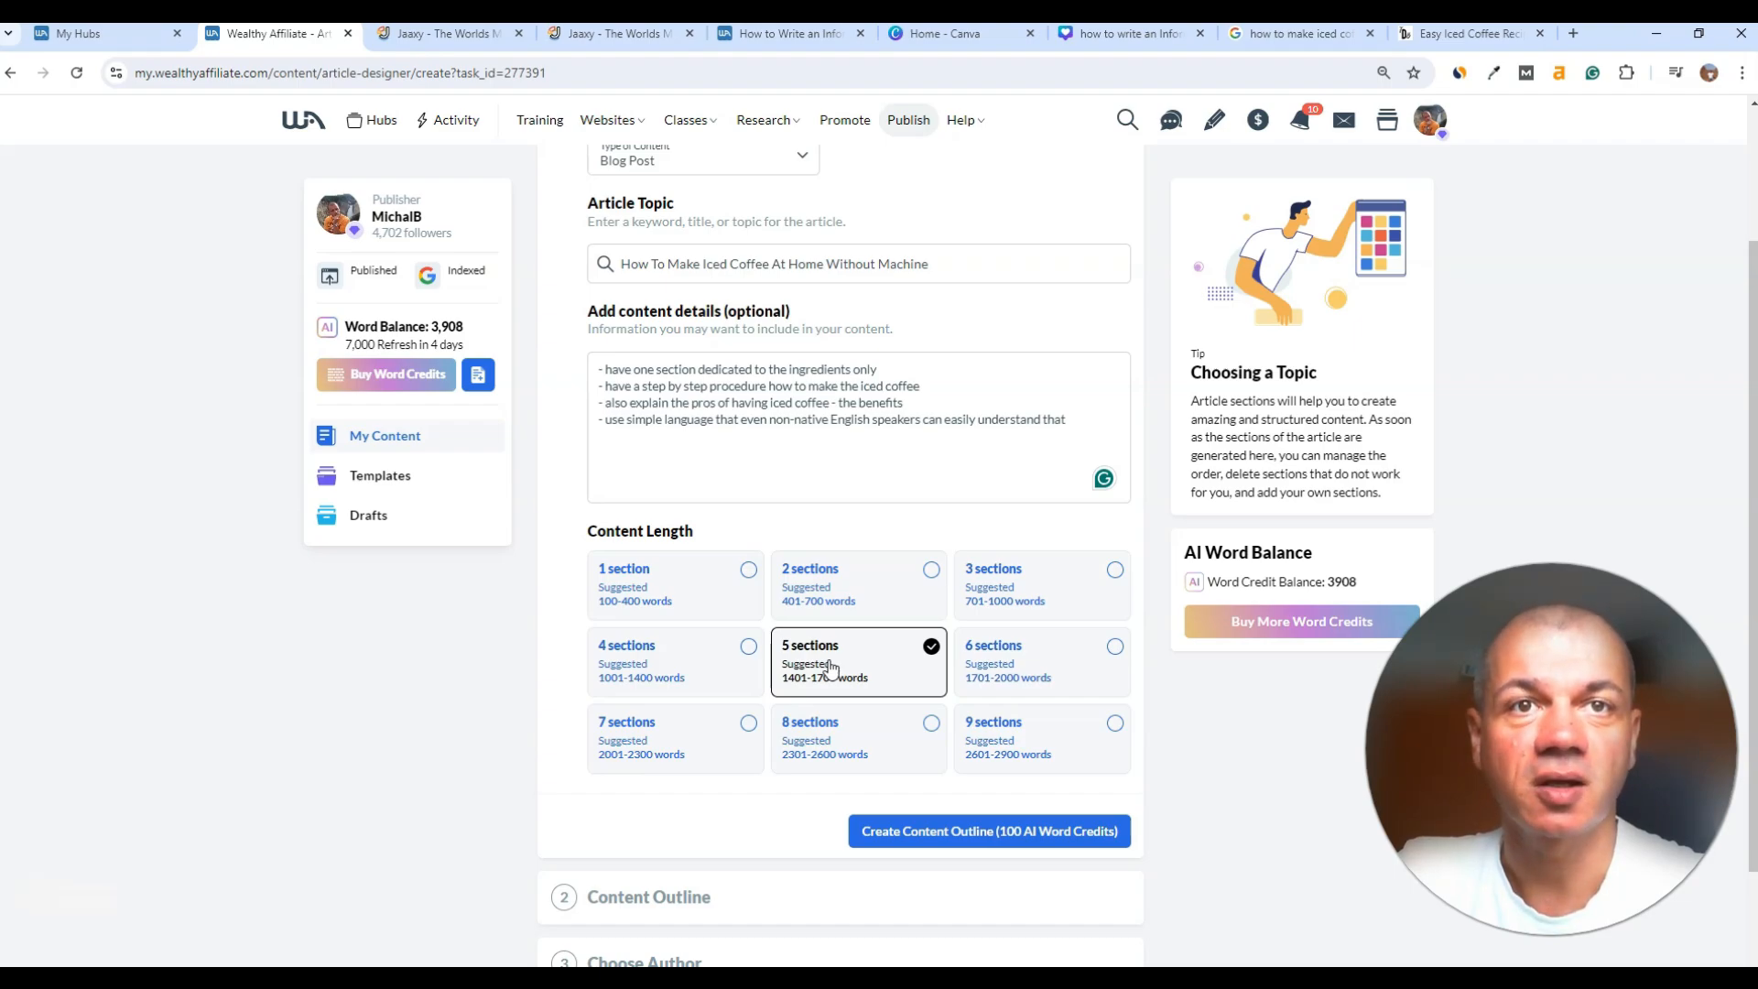
pyautogui.scroll(-2, 830, 666)
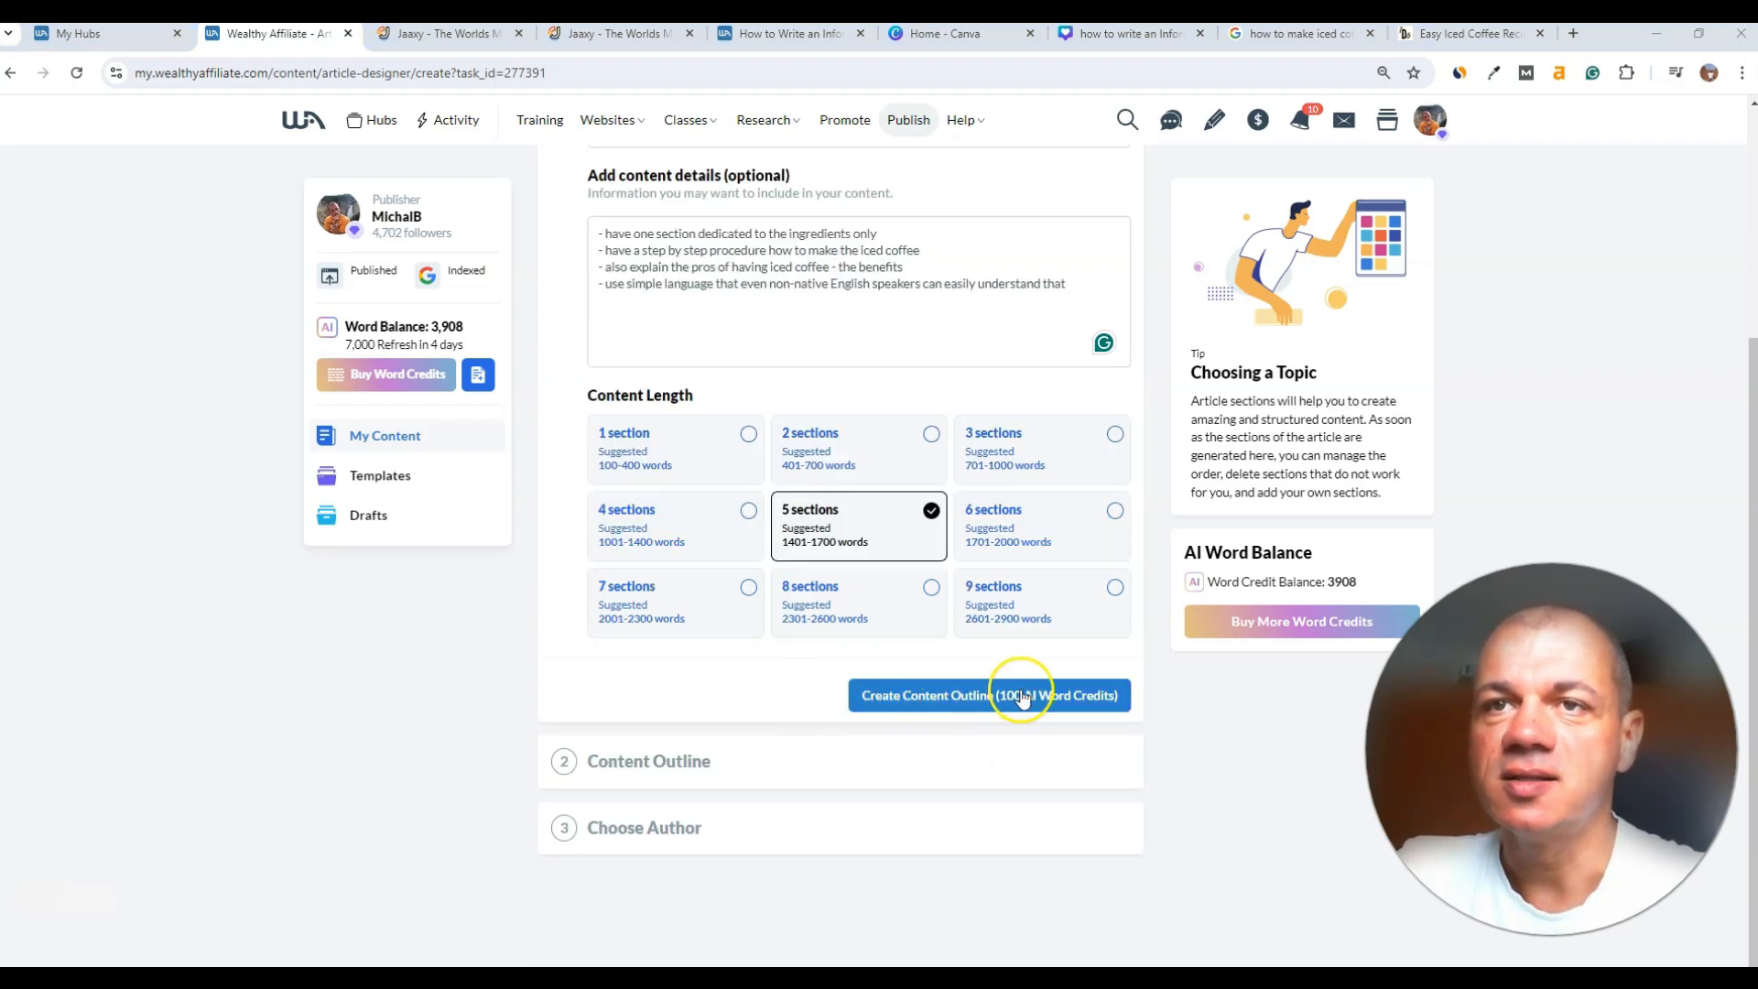
pyautogui.click(1018, 717)
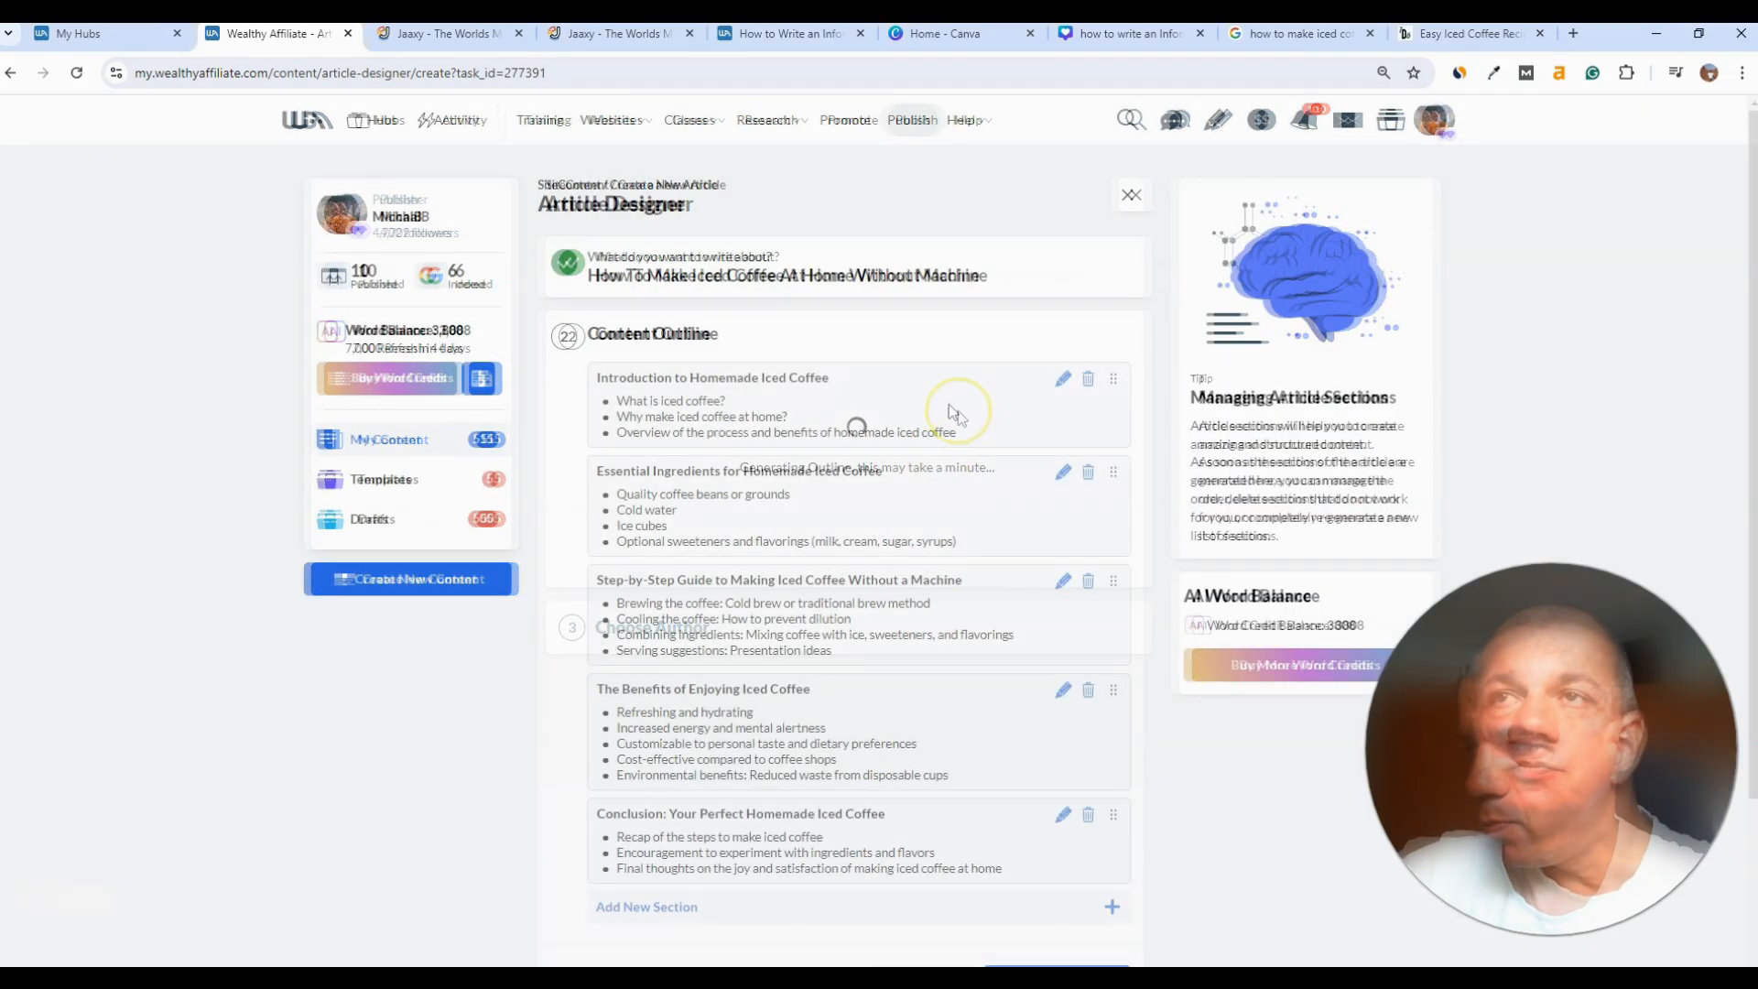
# Step: Accept the generated content outline and choose Create With AI Author for writing the article
pyautogui.scroll(-1, 947, 412)
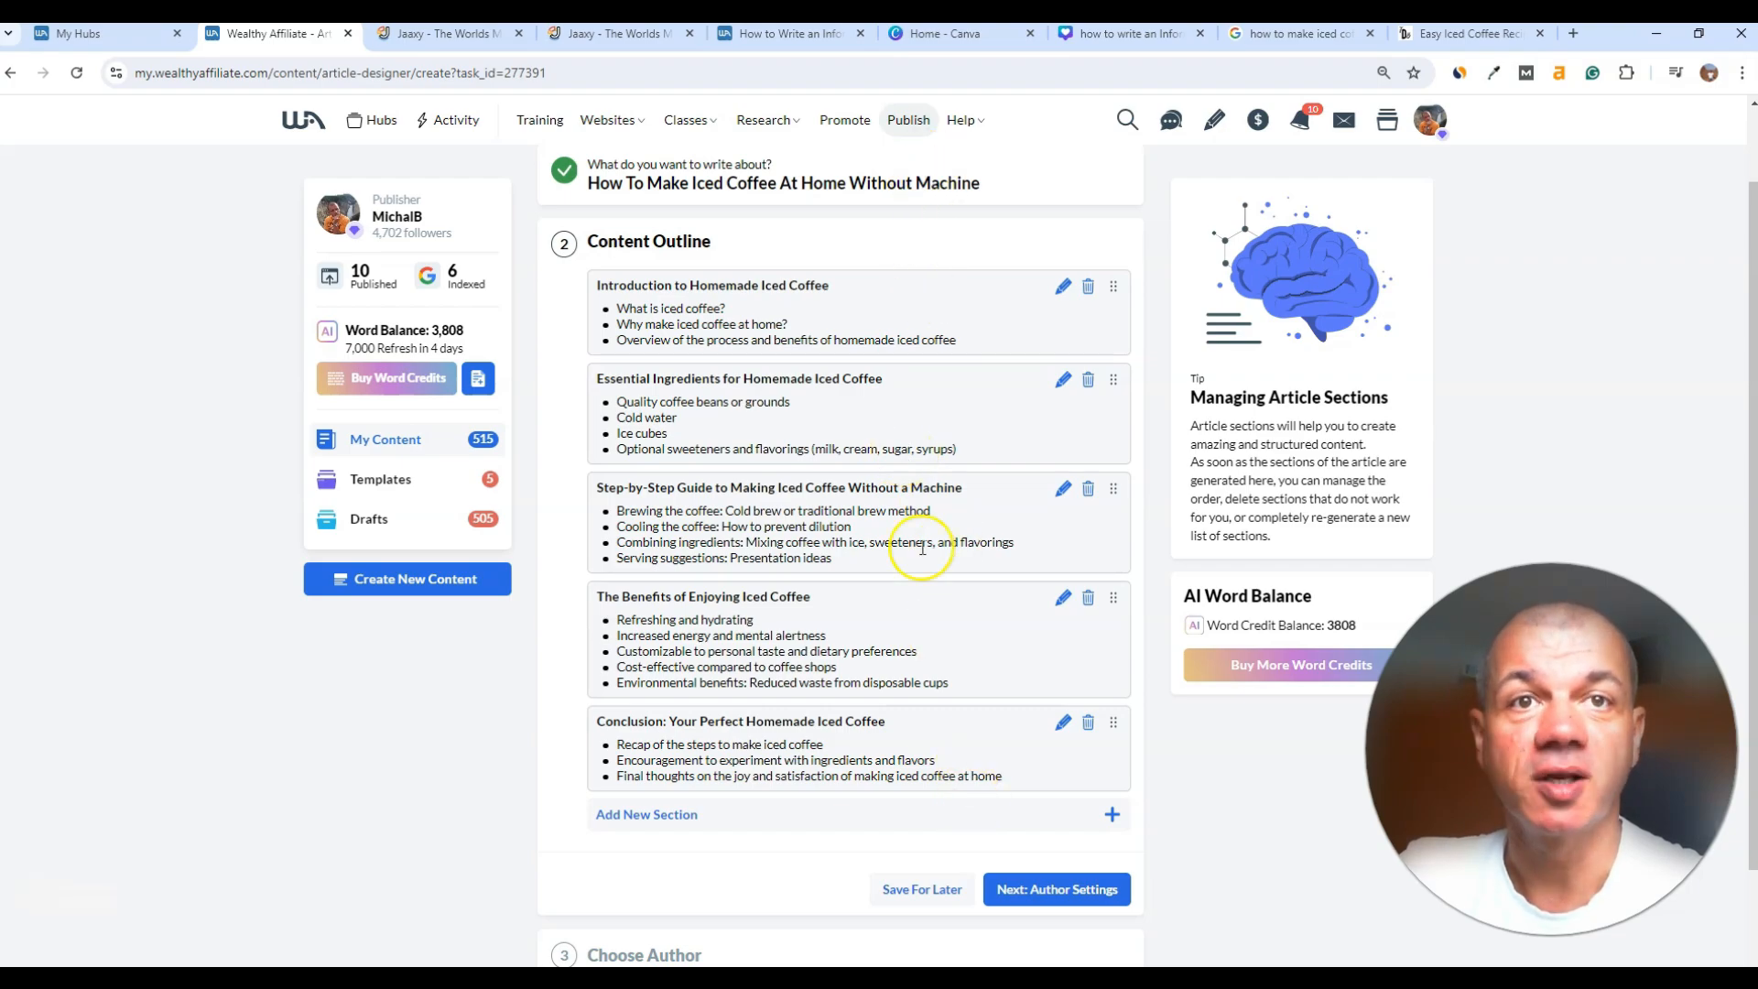
pyautogui.scroll(-1, 1227, 867)
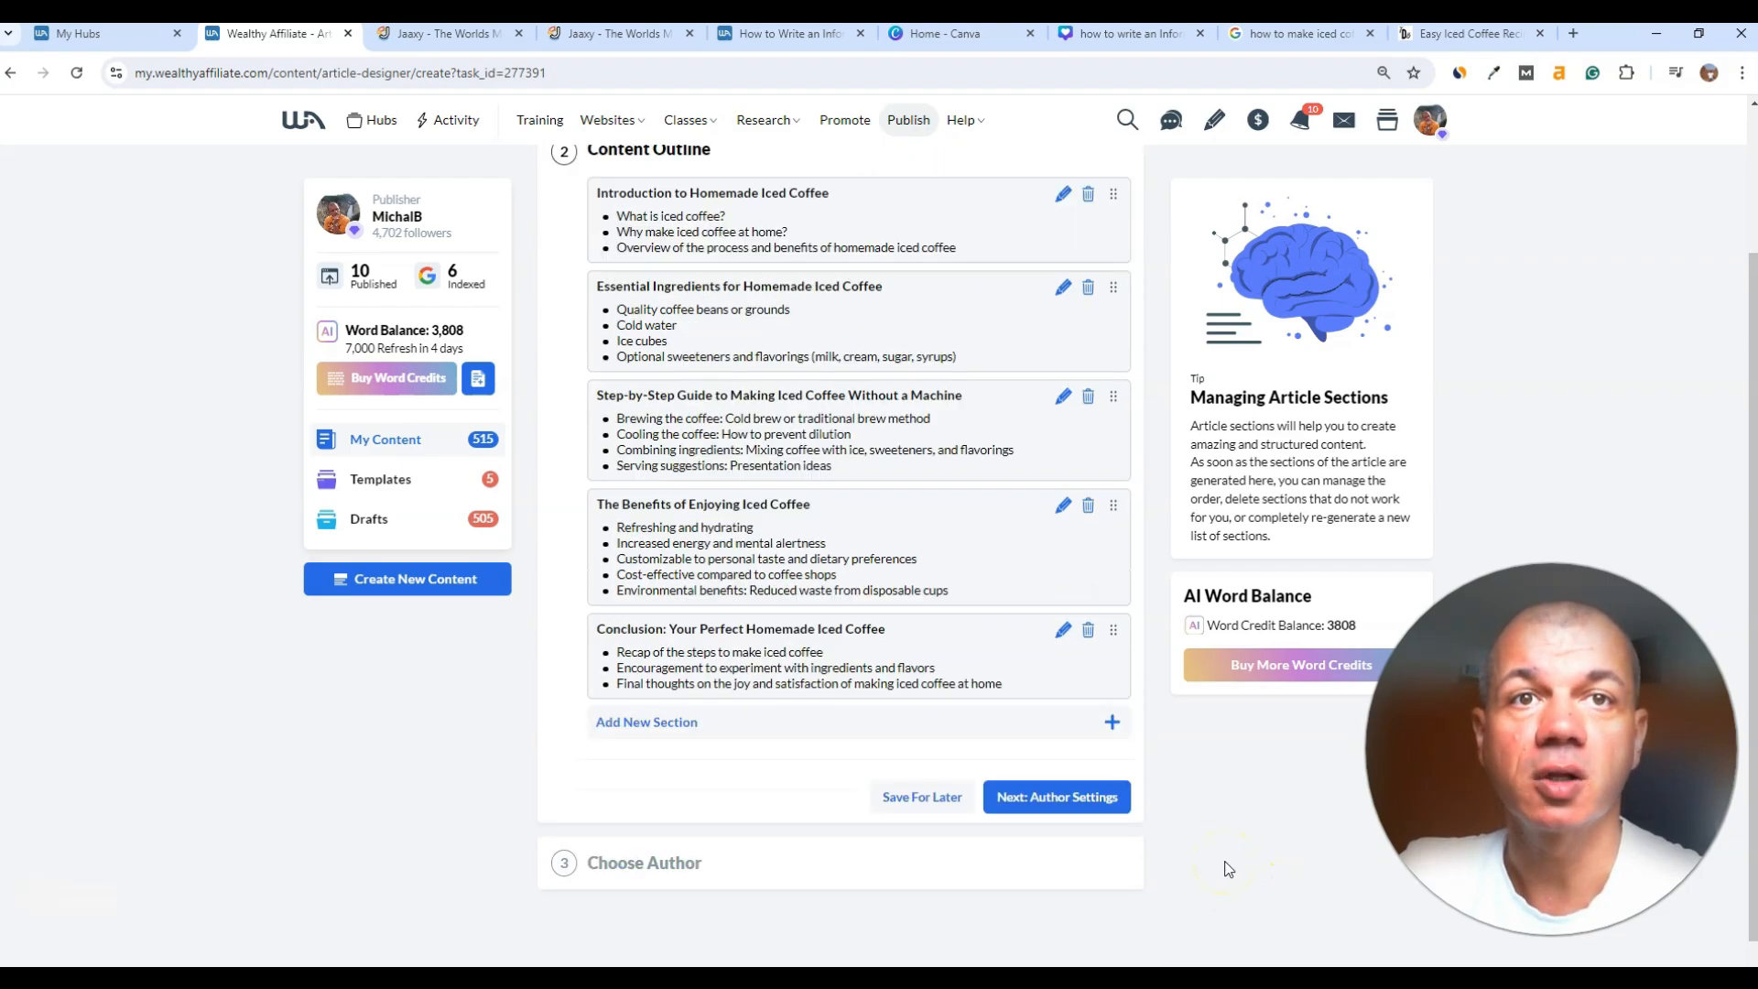
pyautogui.click(1058, 797)
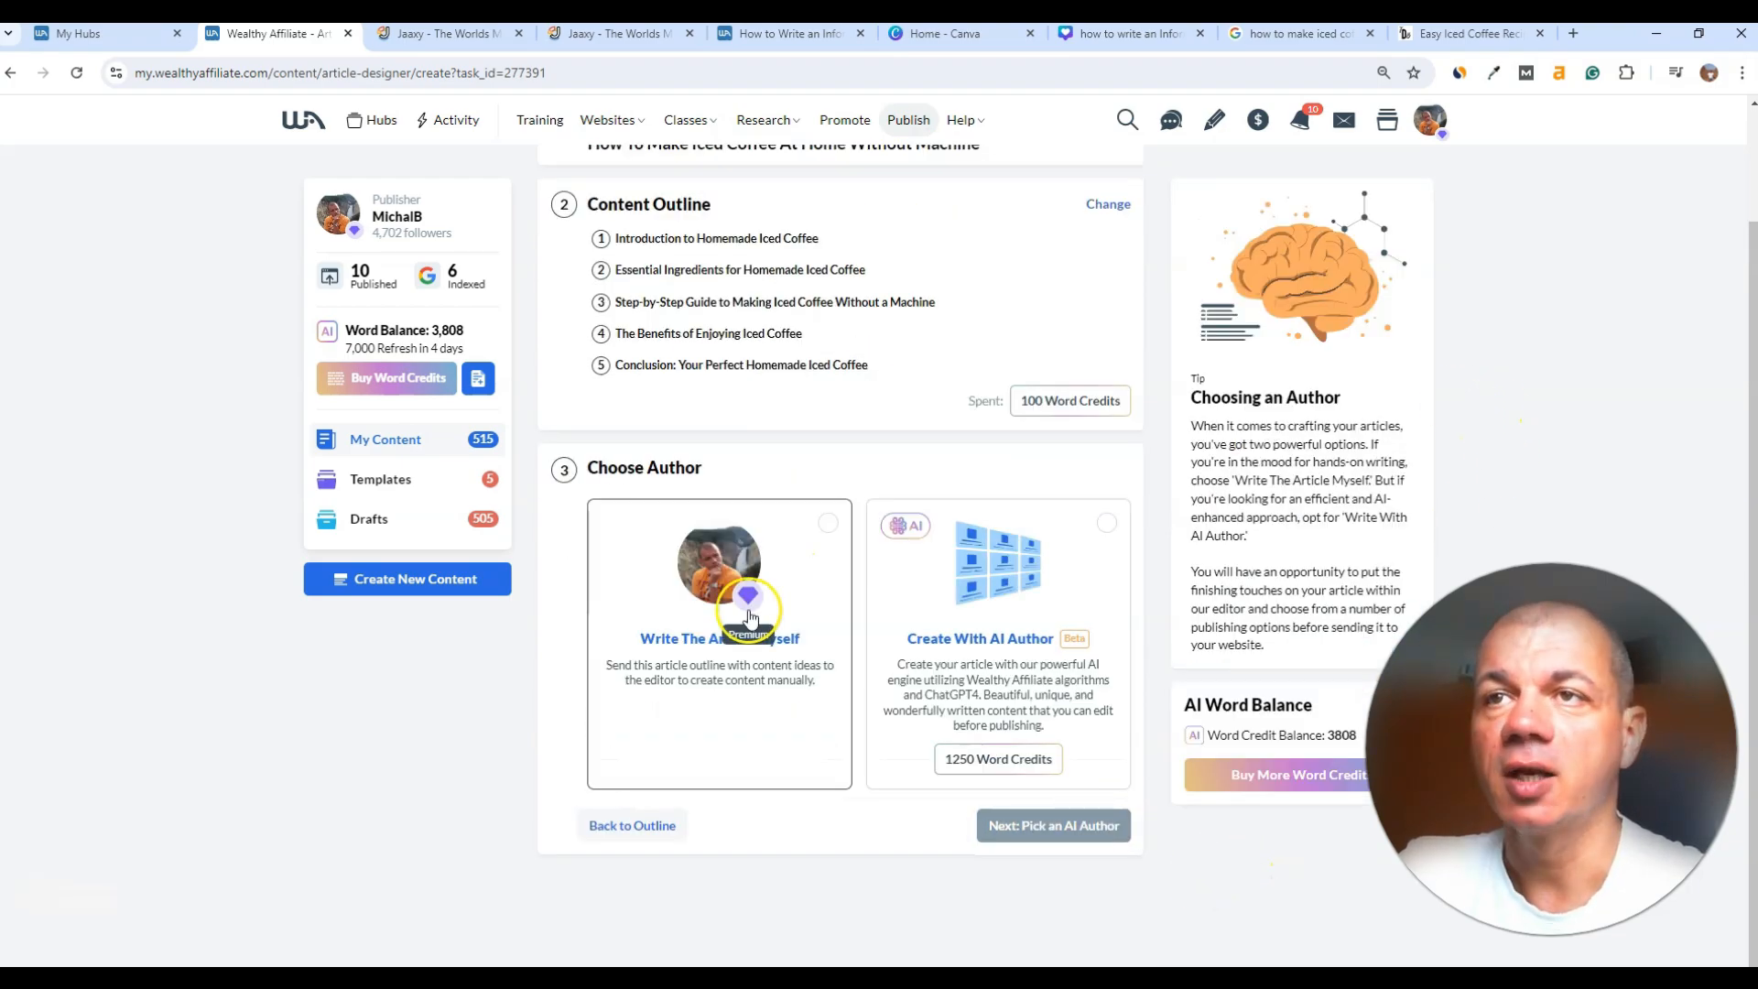
pyautogui.click(993, 574)
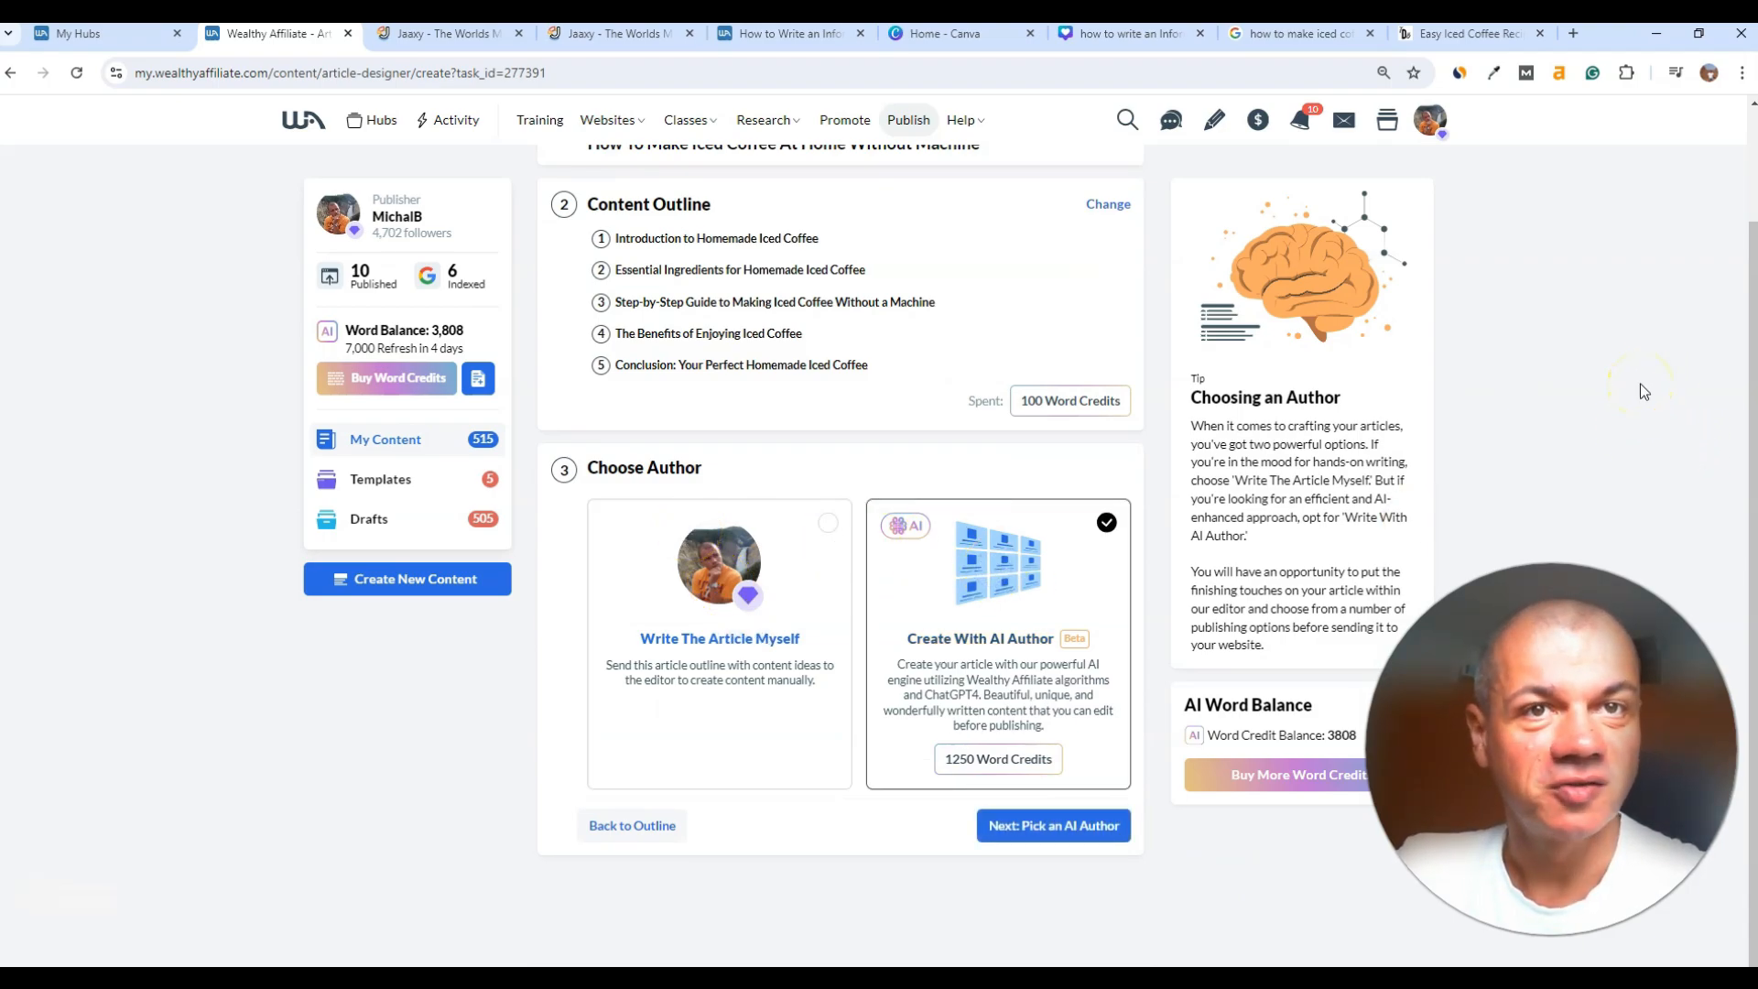
pyautogui.click(1066, 827)
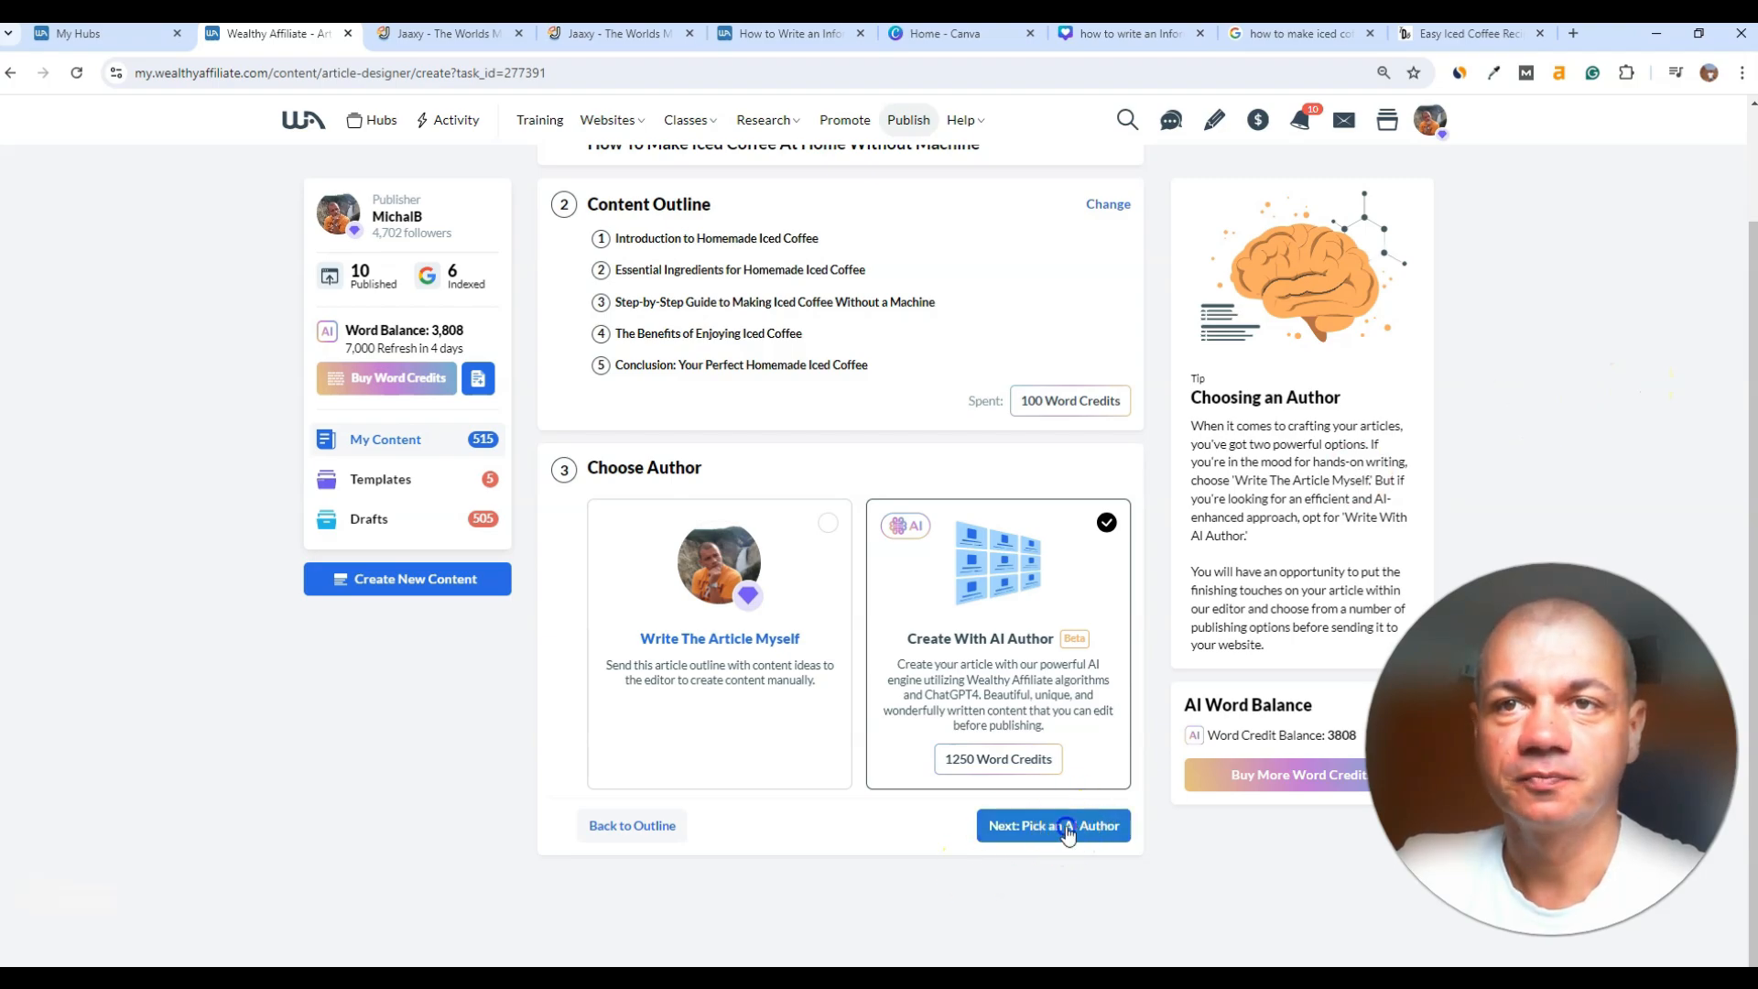
# Step: Pick Conversational Blogger (V2) as the AI author and create the article
pyautogui.scroll(-1, 1512, 480)
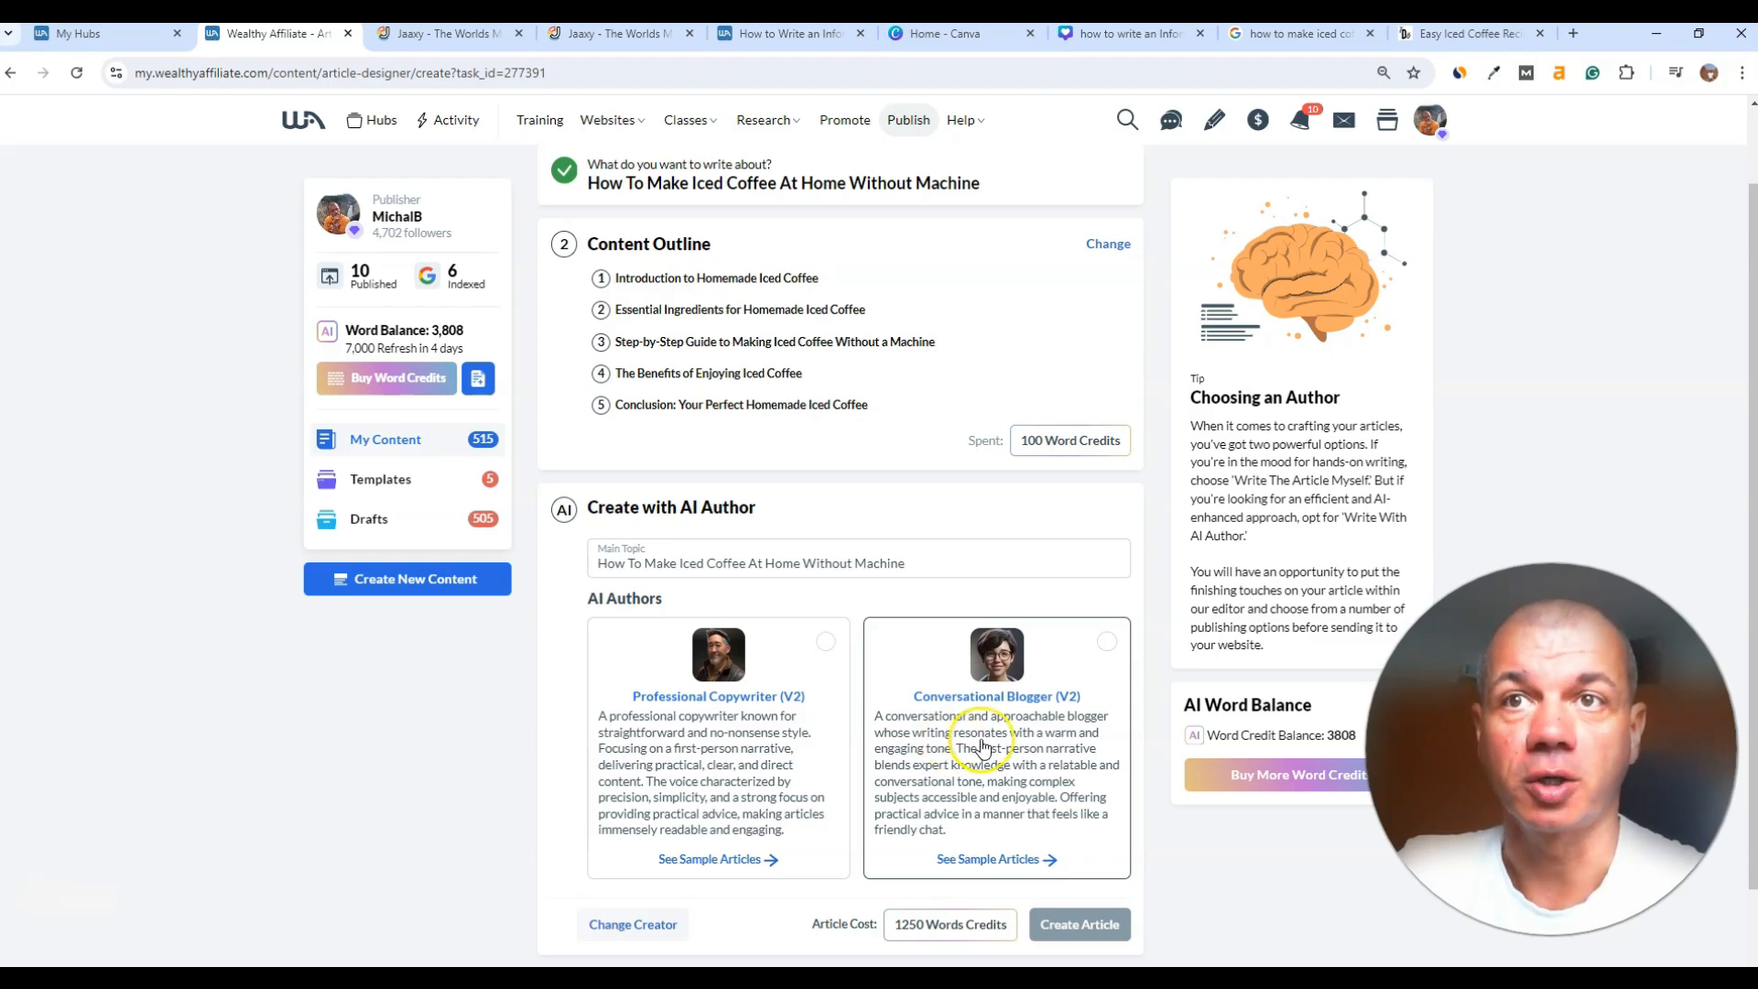
pyautogui.click(1079, 742)
pyautogui.click(1078, 924)
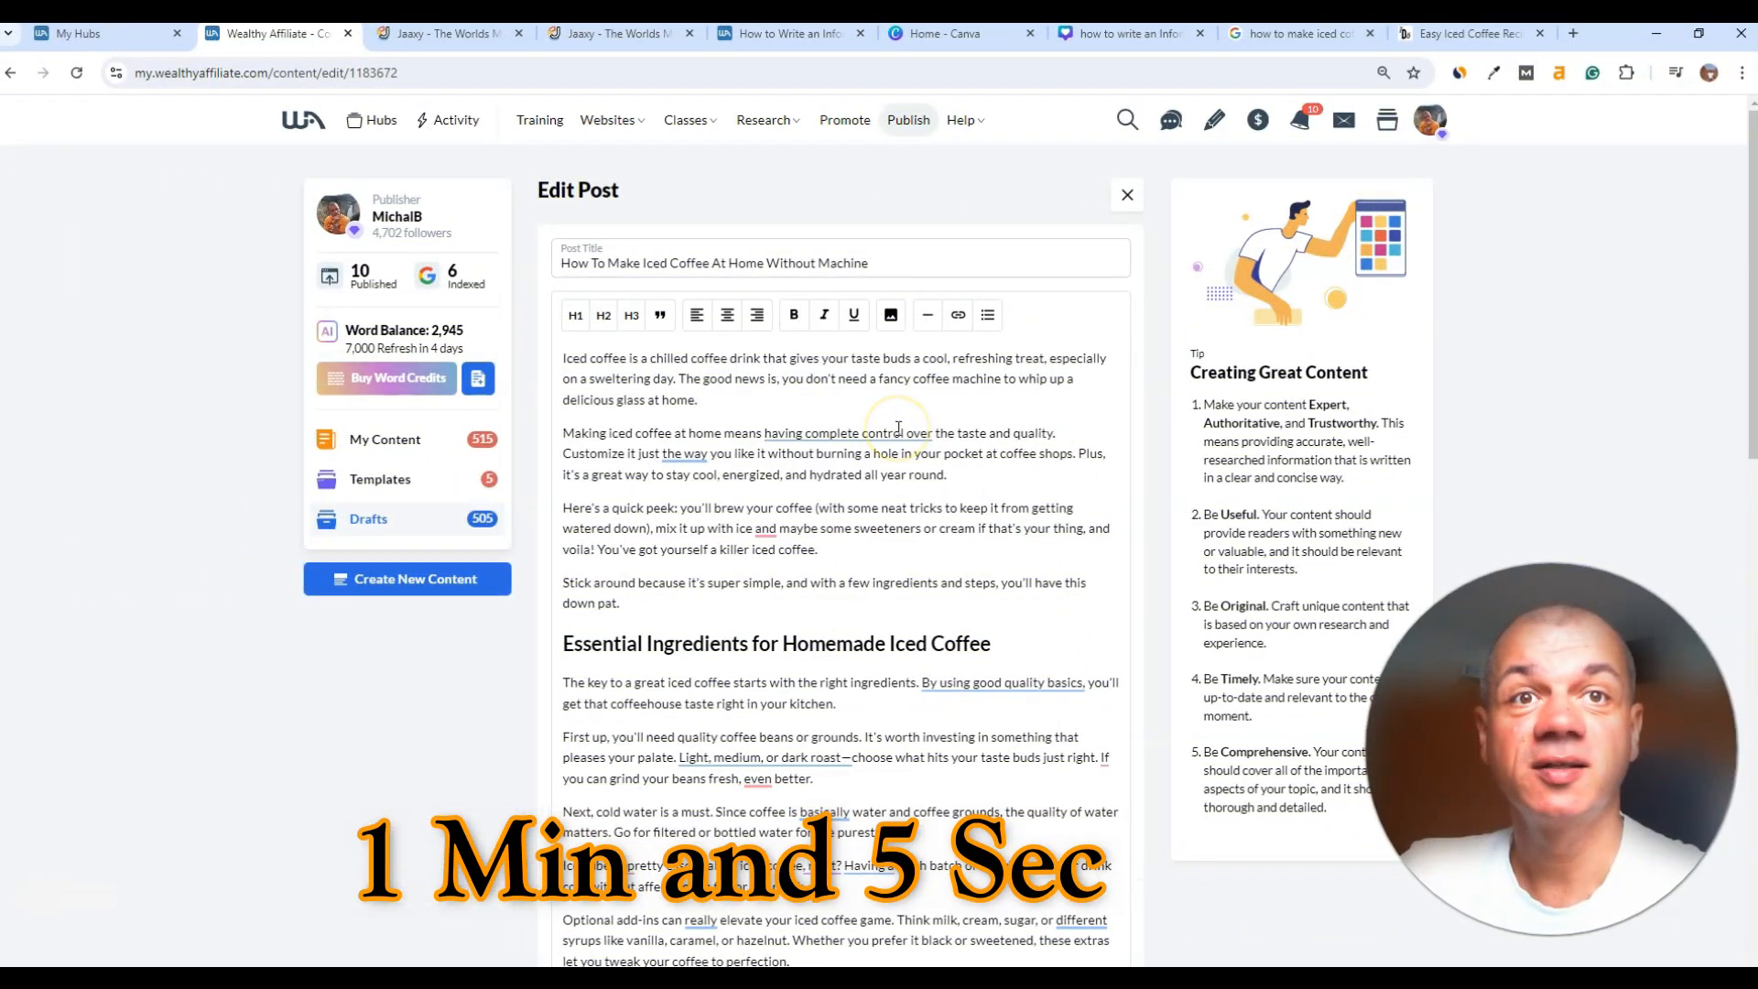
# Step: Look through the generated article's sections and check its word count
pyautogui.scroll(-1, 898, 428)
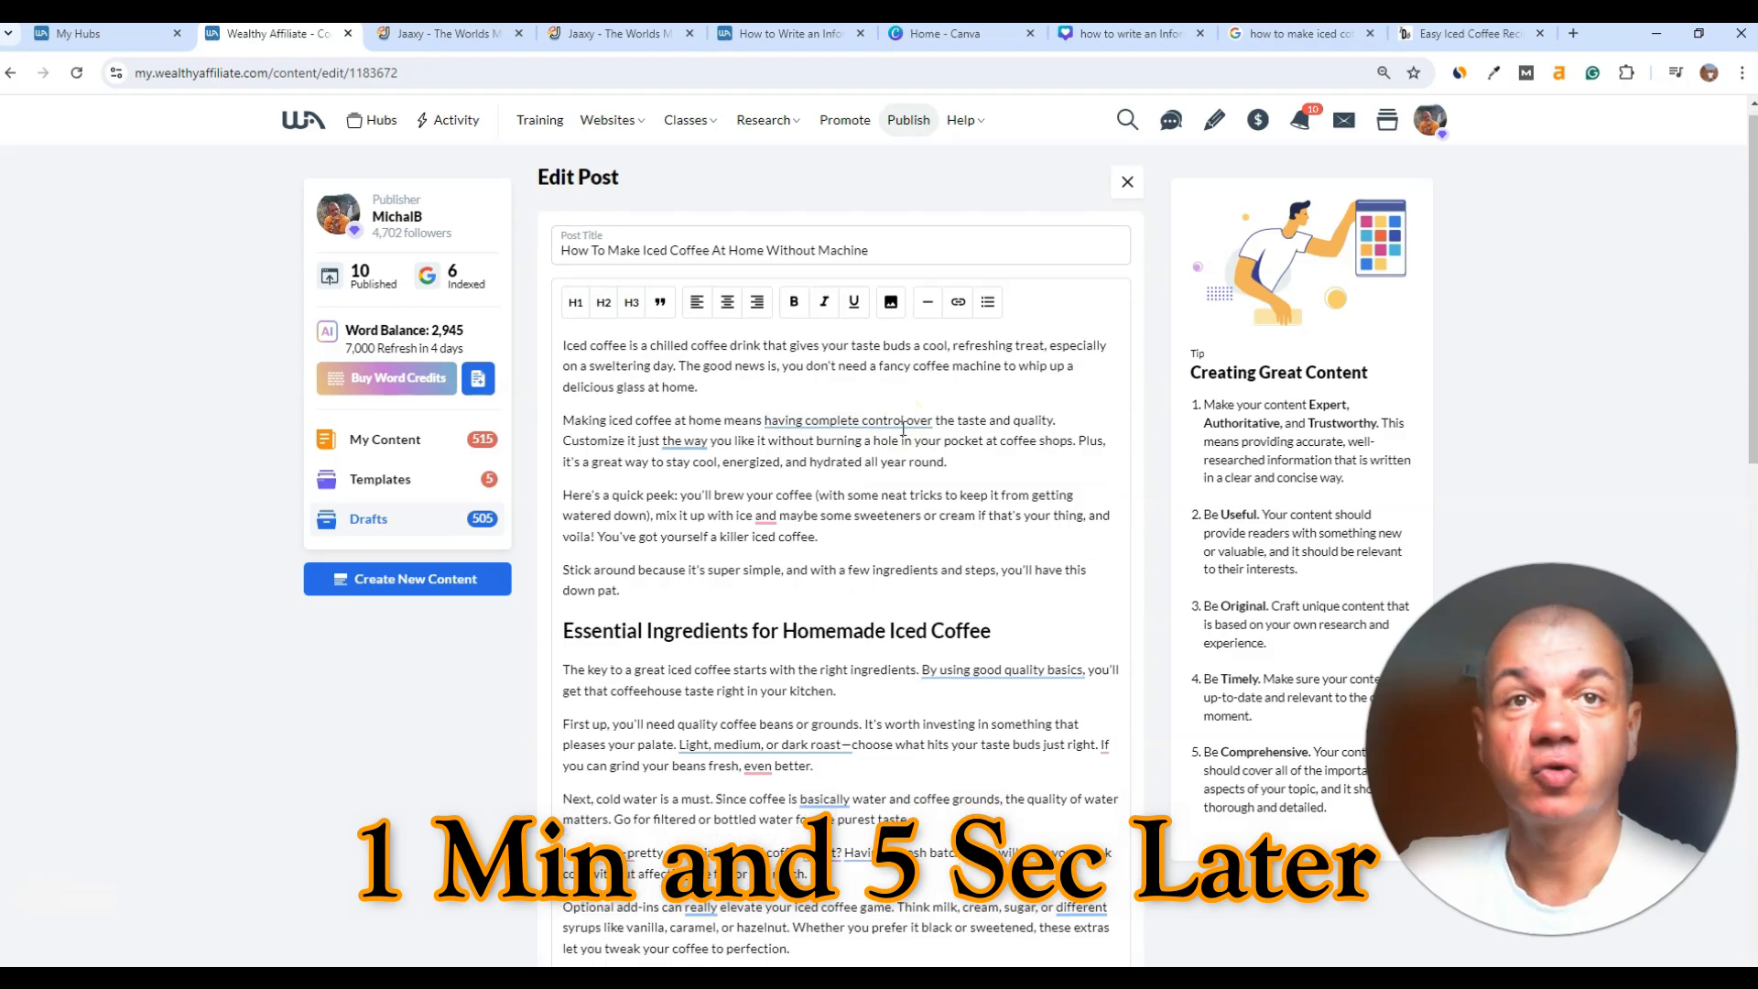
pyautogui.scroll(-15, 868, 385)
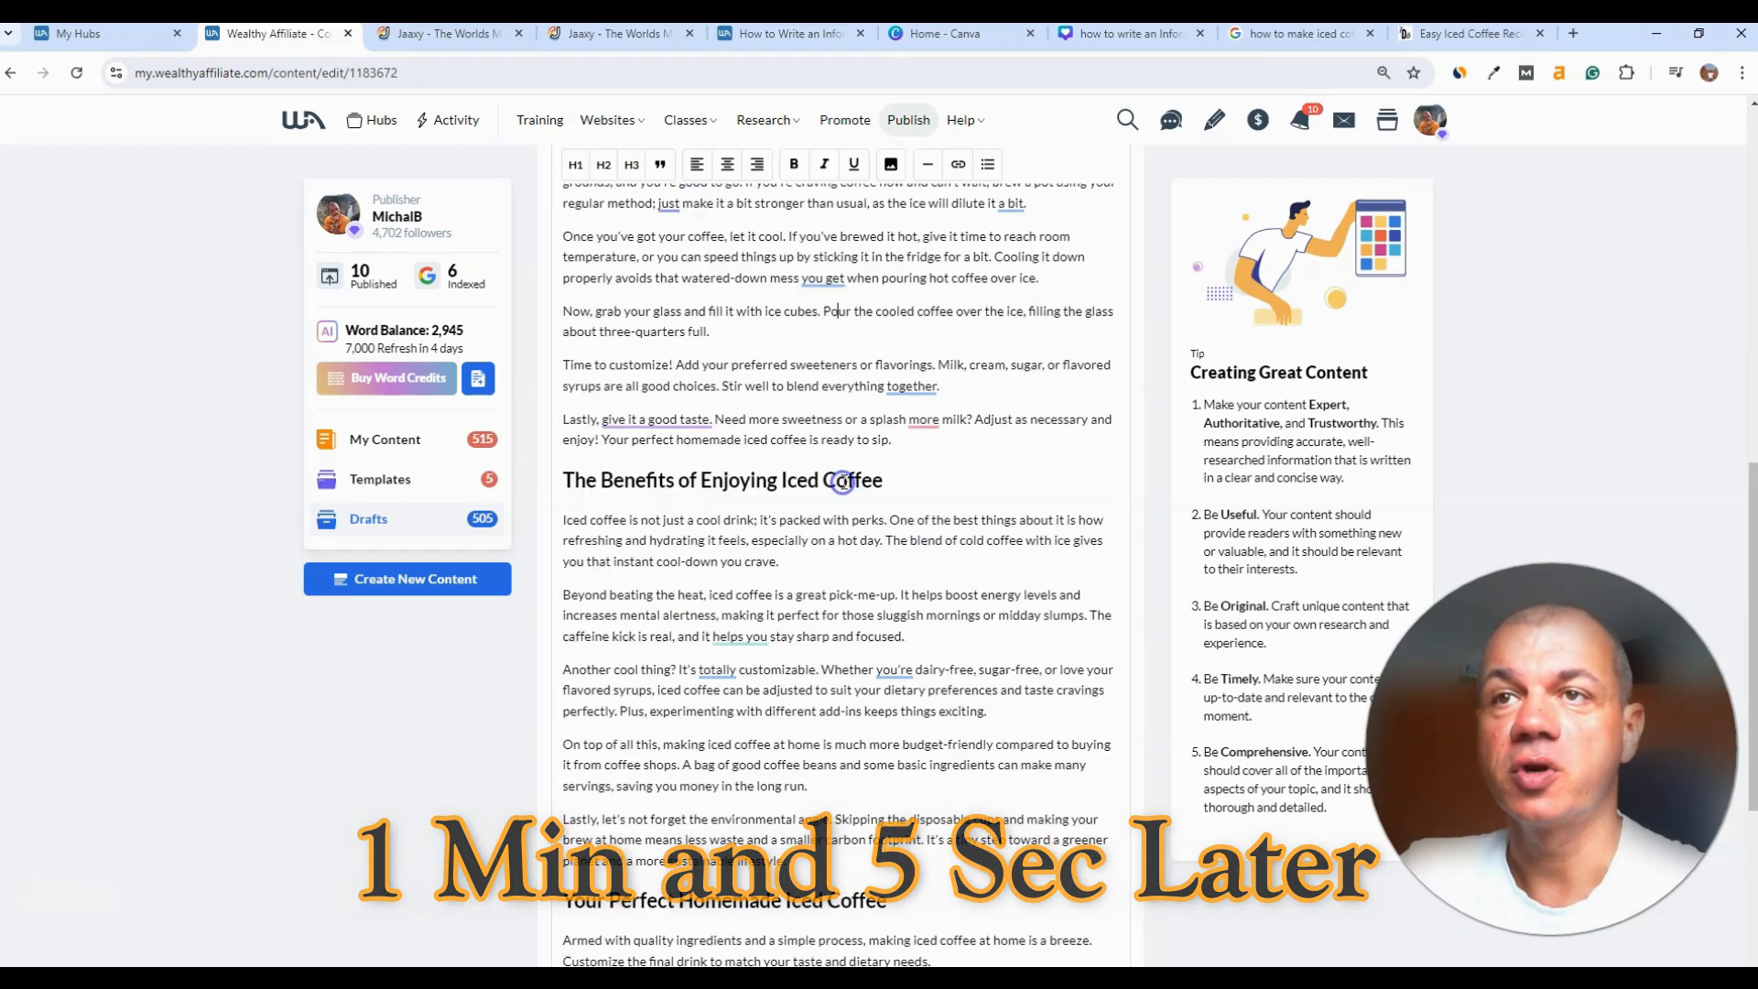
pyautogui.click(927, 478)
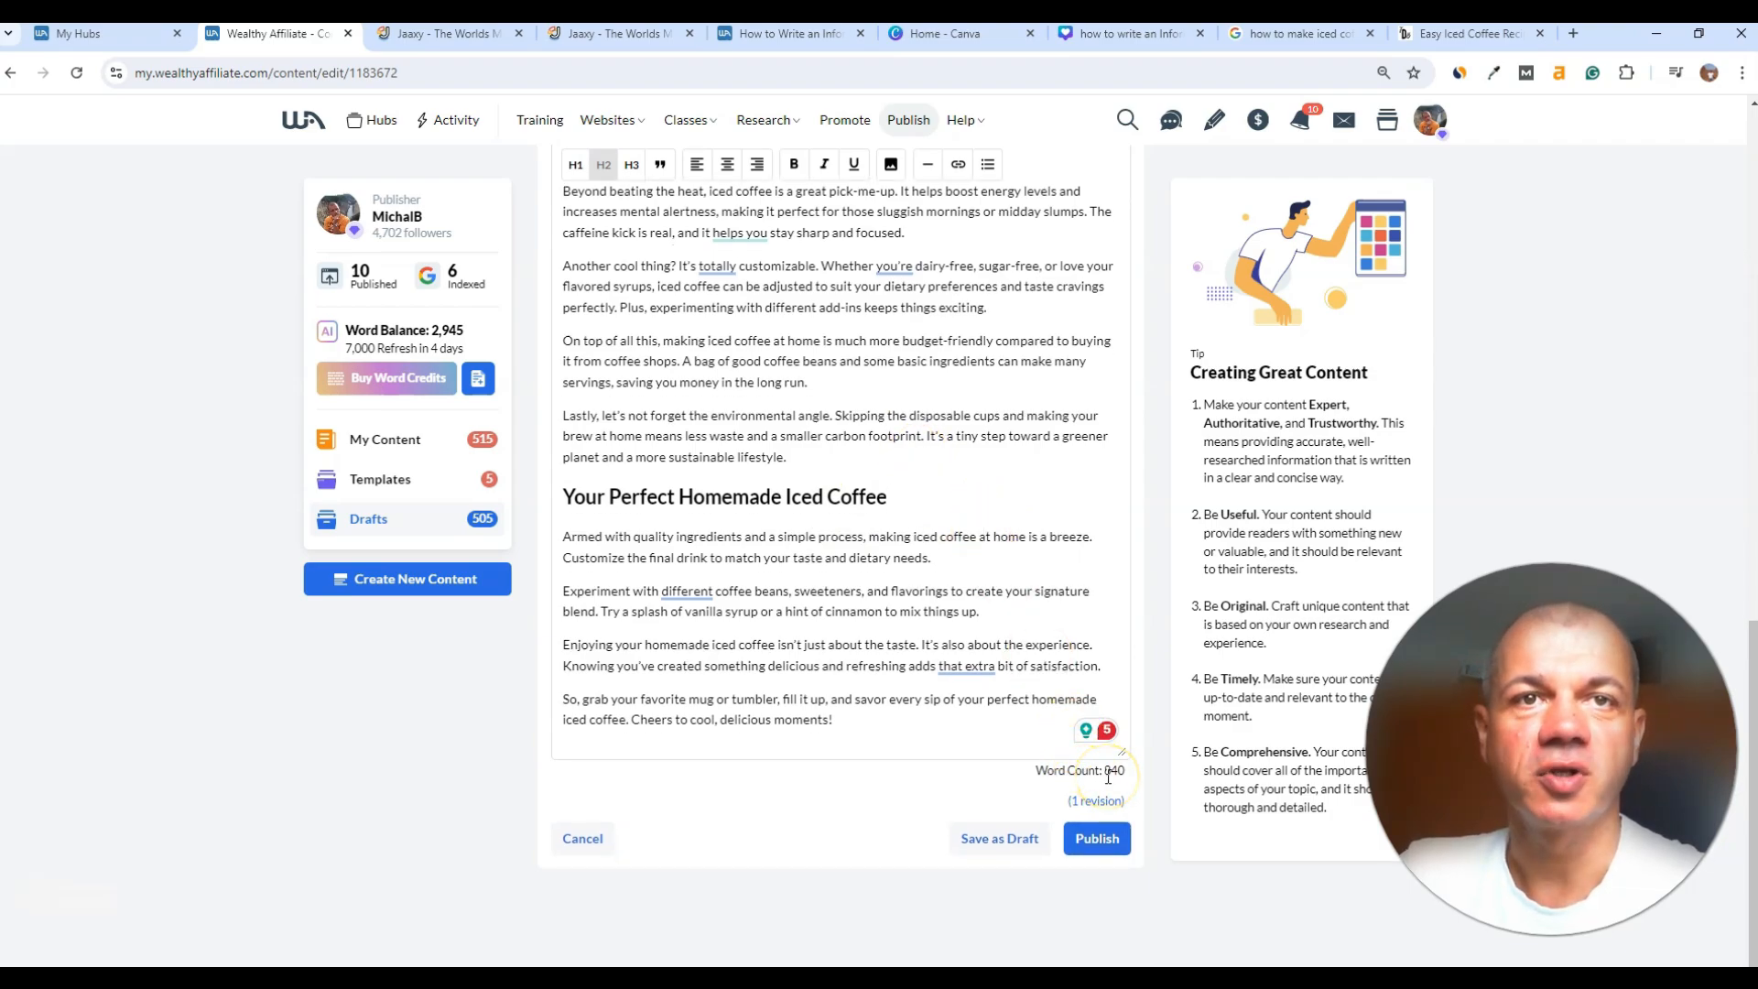
pyautogui.scroll(3, 981, 458)
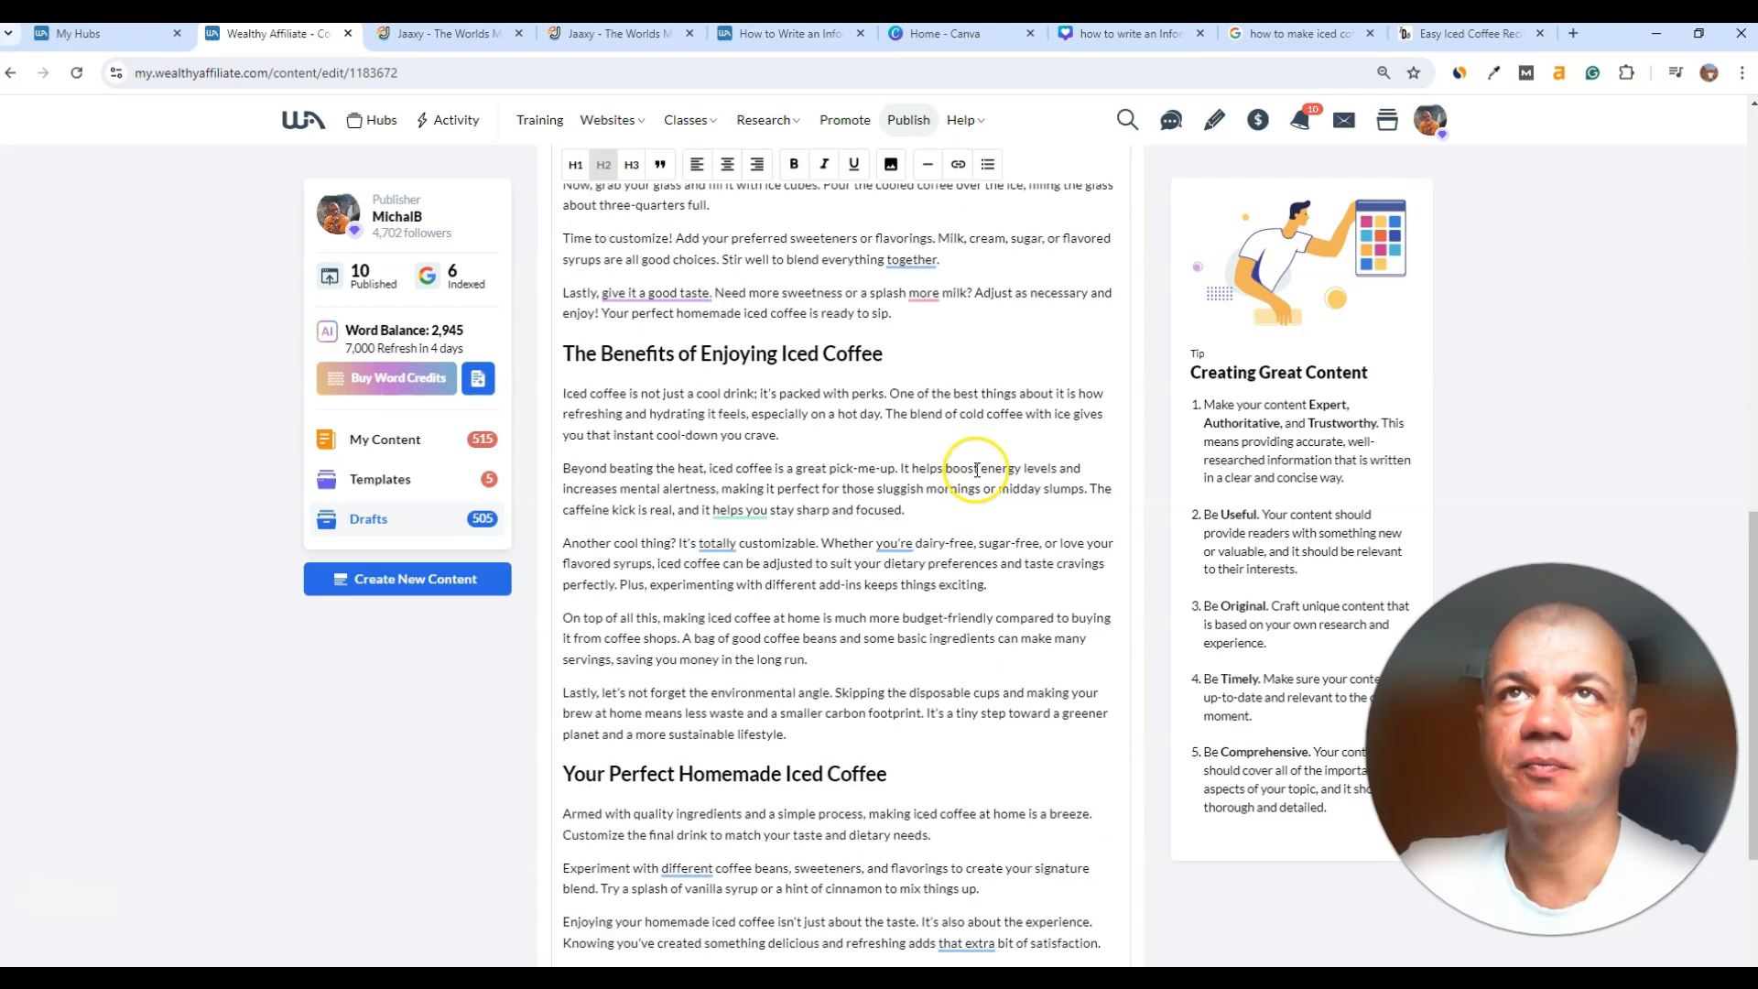
# Step: Skim the competing easy iced coffee recipe article for comparison and return to the draft
pyautogui.click(1440, 35)
pyautogui.scroll(-15, 1102, 392)
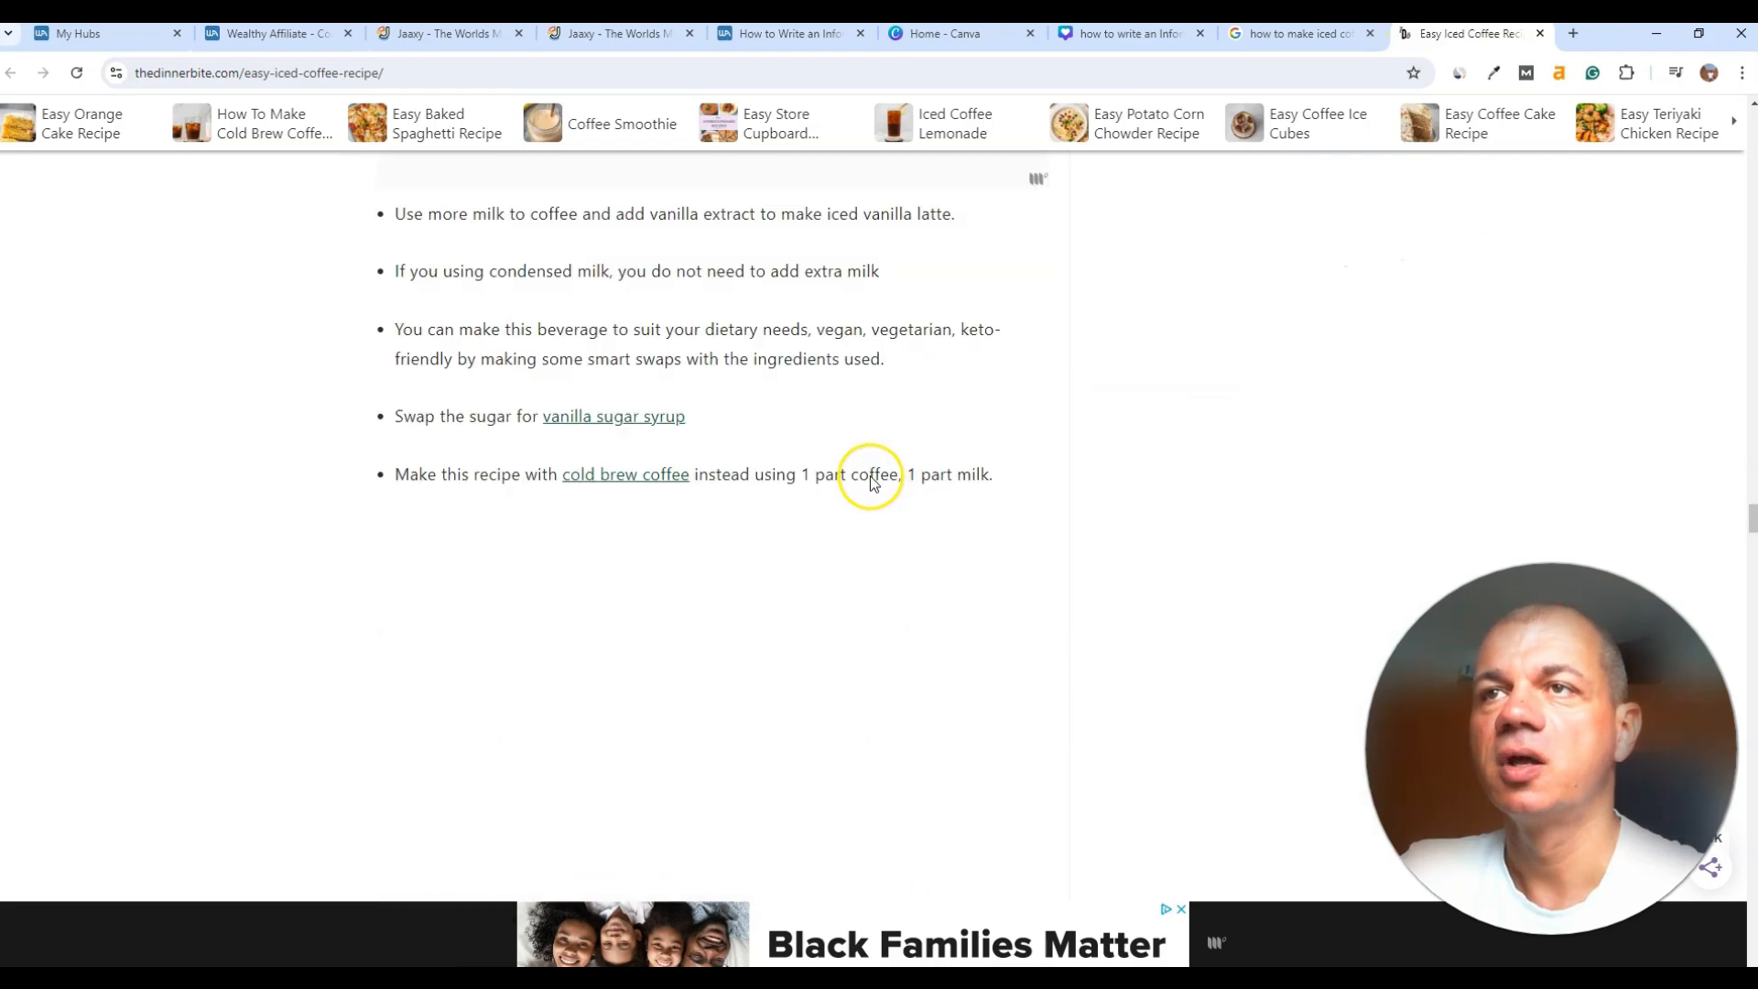
pyautogui.scroll(-15, 873, 482)
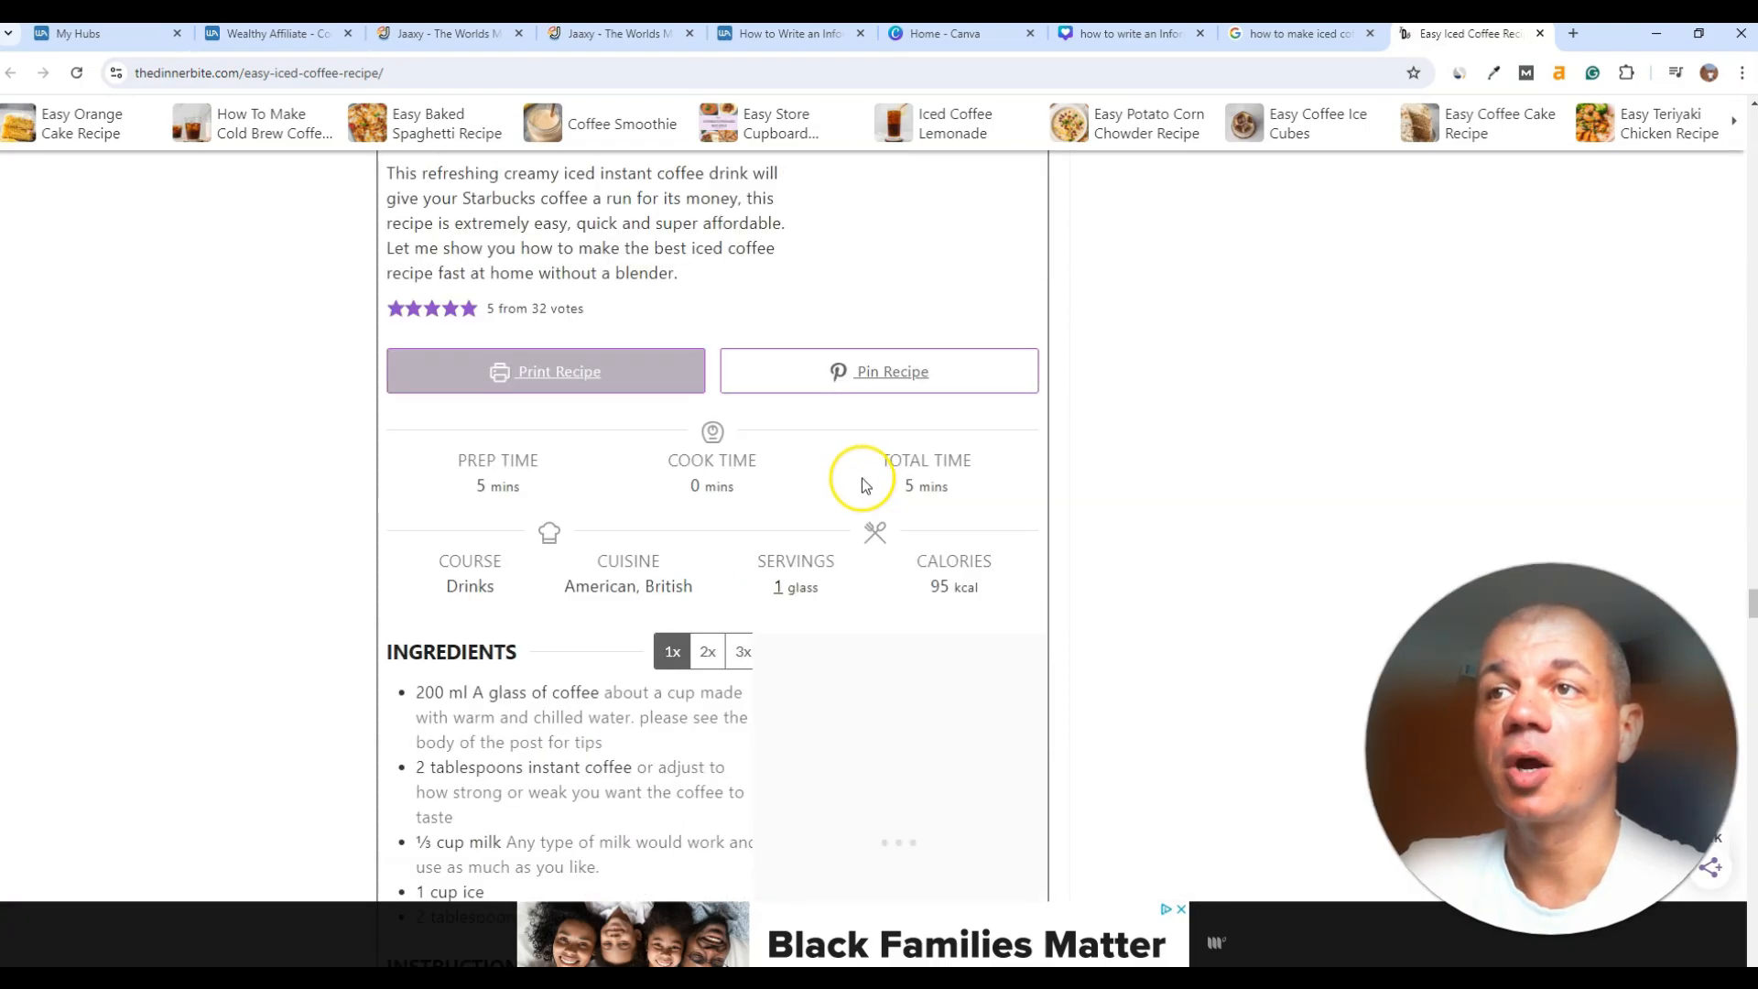
pyautogui.scroll(10, 860, 478)
pyautogui.click(275, 33)
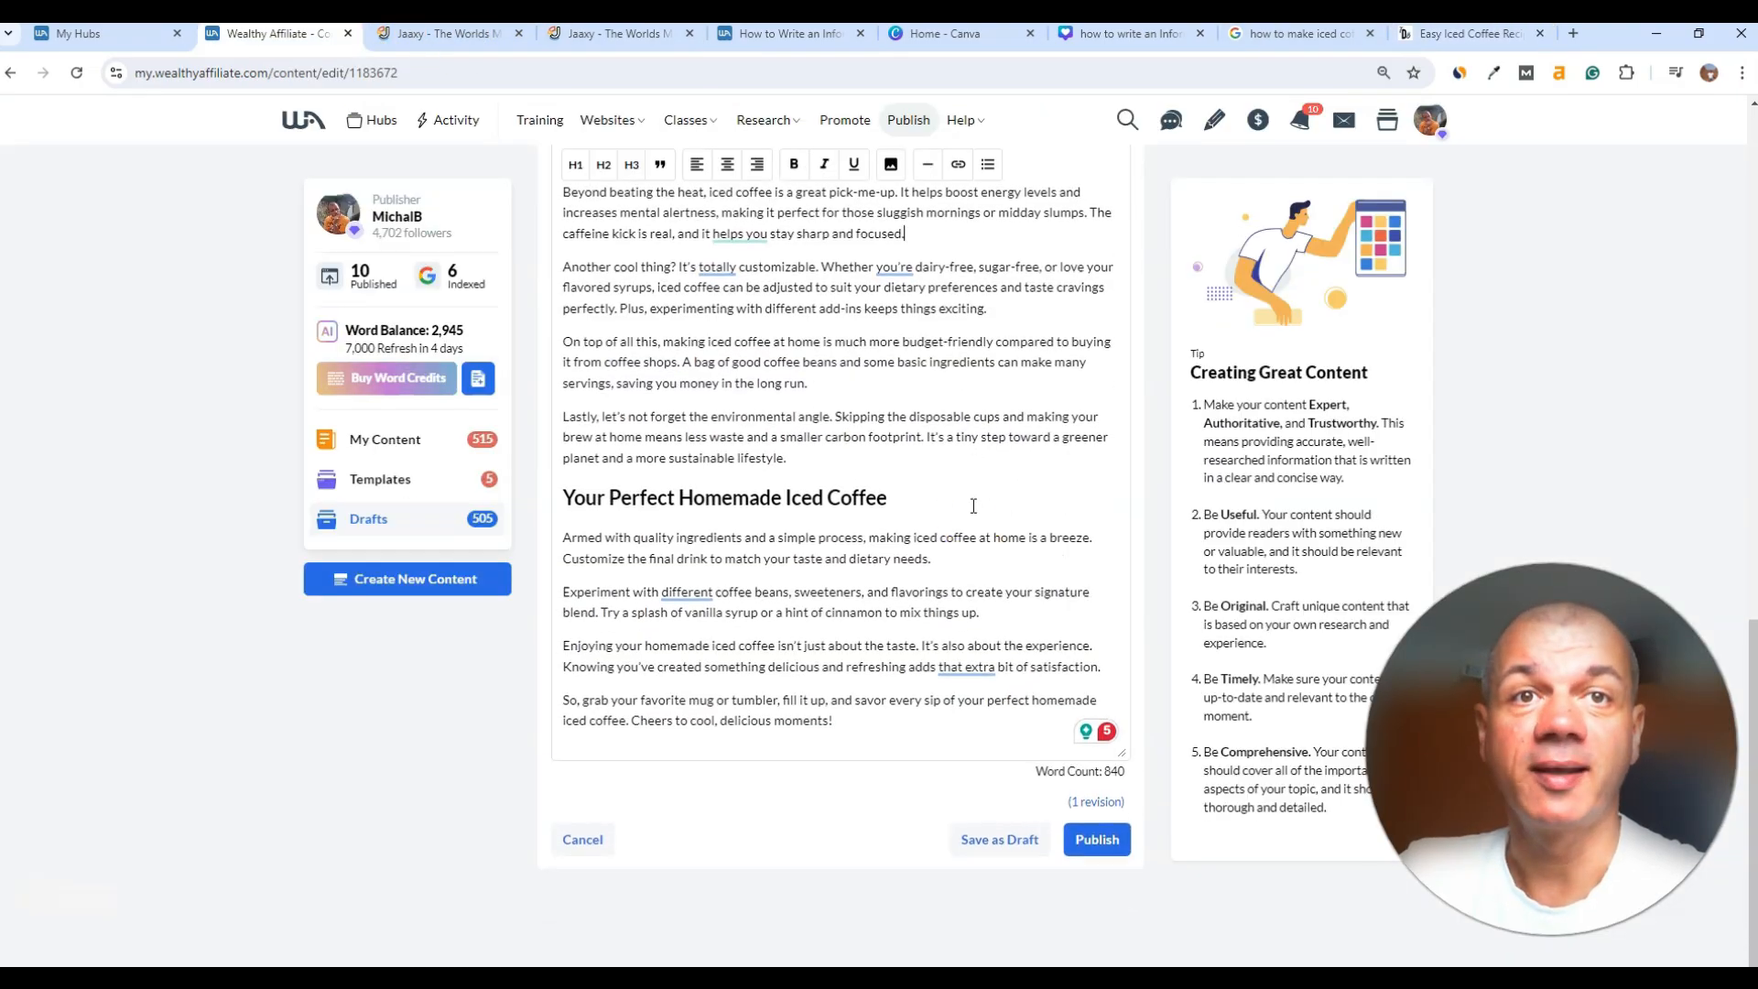
# Step: Start new paragraphs at "Strain out the grounds" in the step-by-step guide and at "The blend of cold coffee" in the benefits section
pyautogui.scroll(7, 1019, 604)
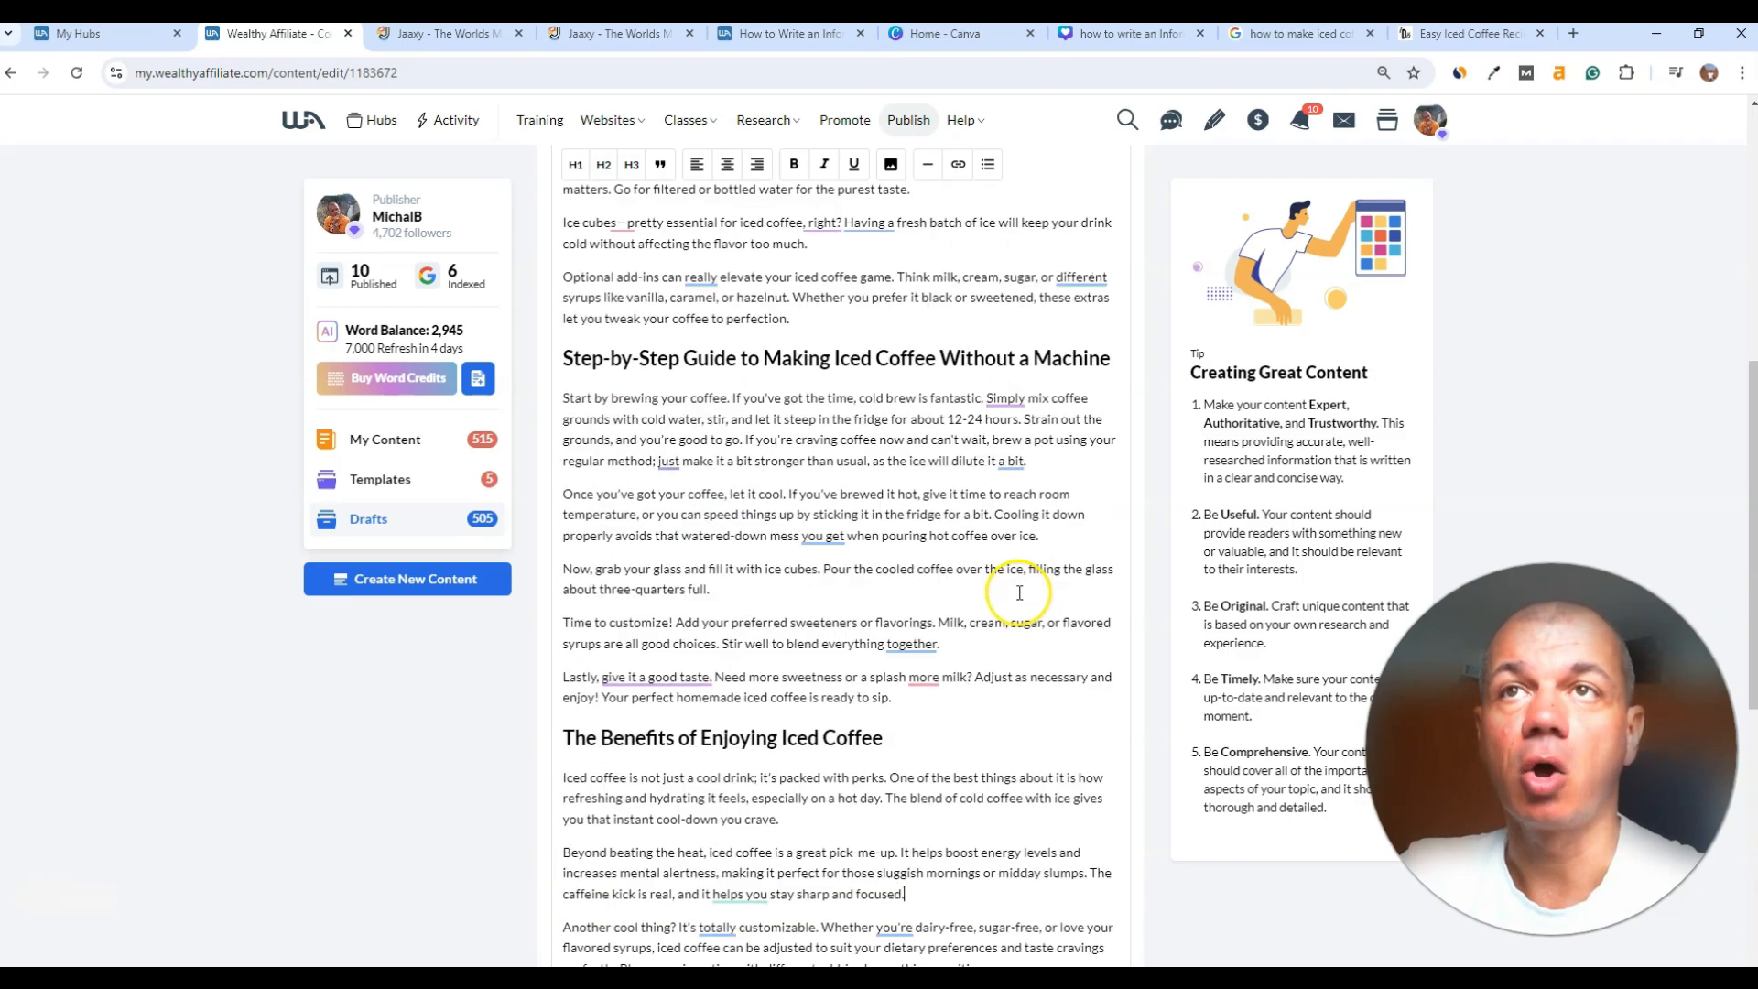
pyautogui.scroll(7, 1019, 594)
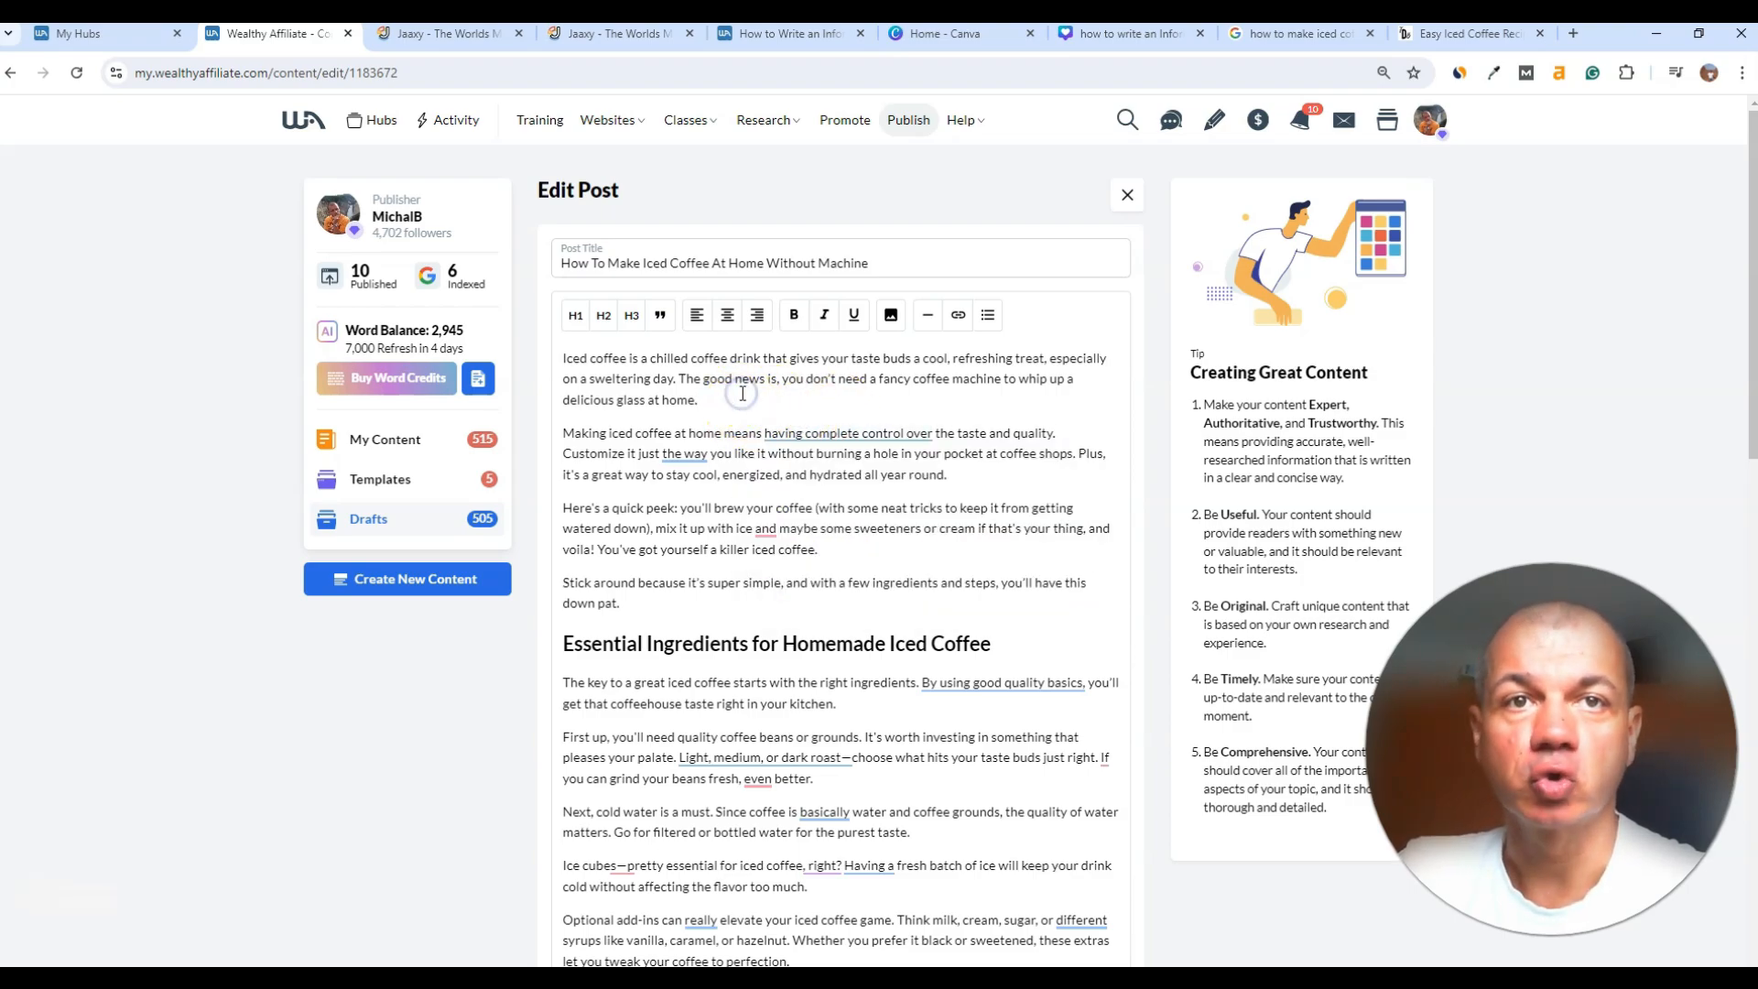
pyautogui.scroll(-15, 810, 444)
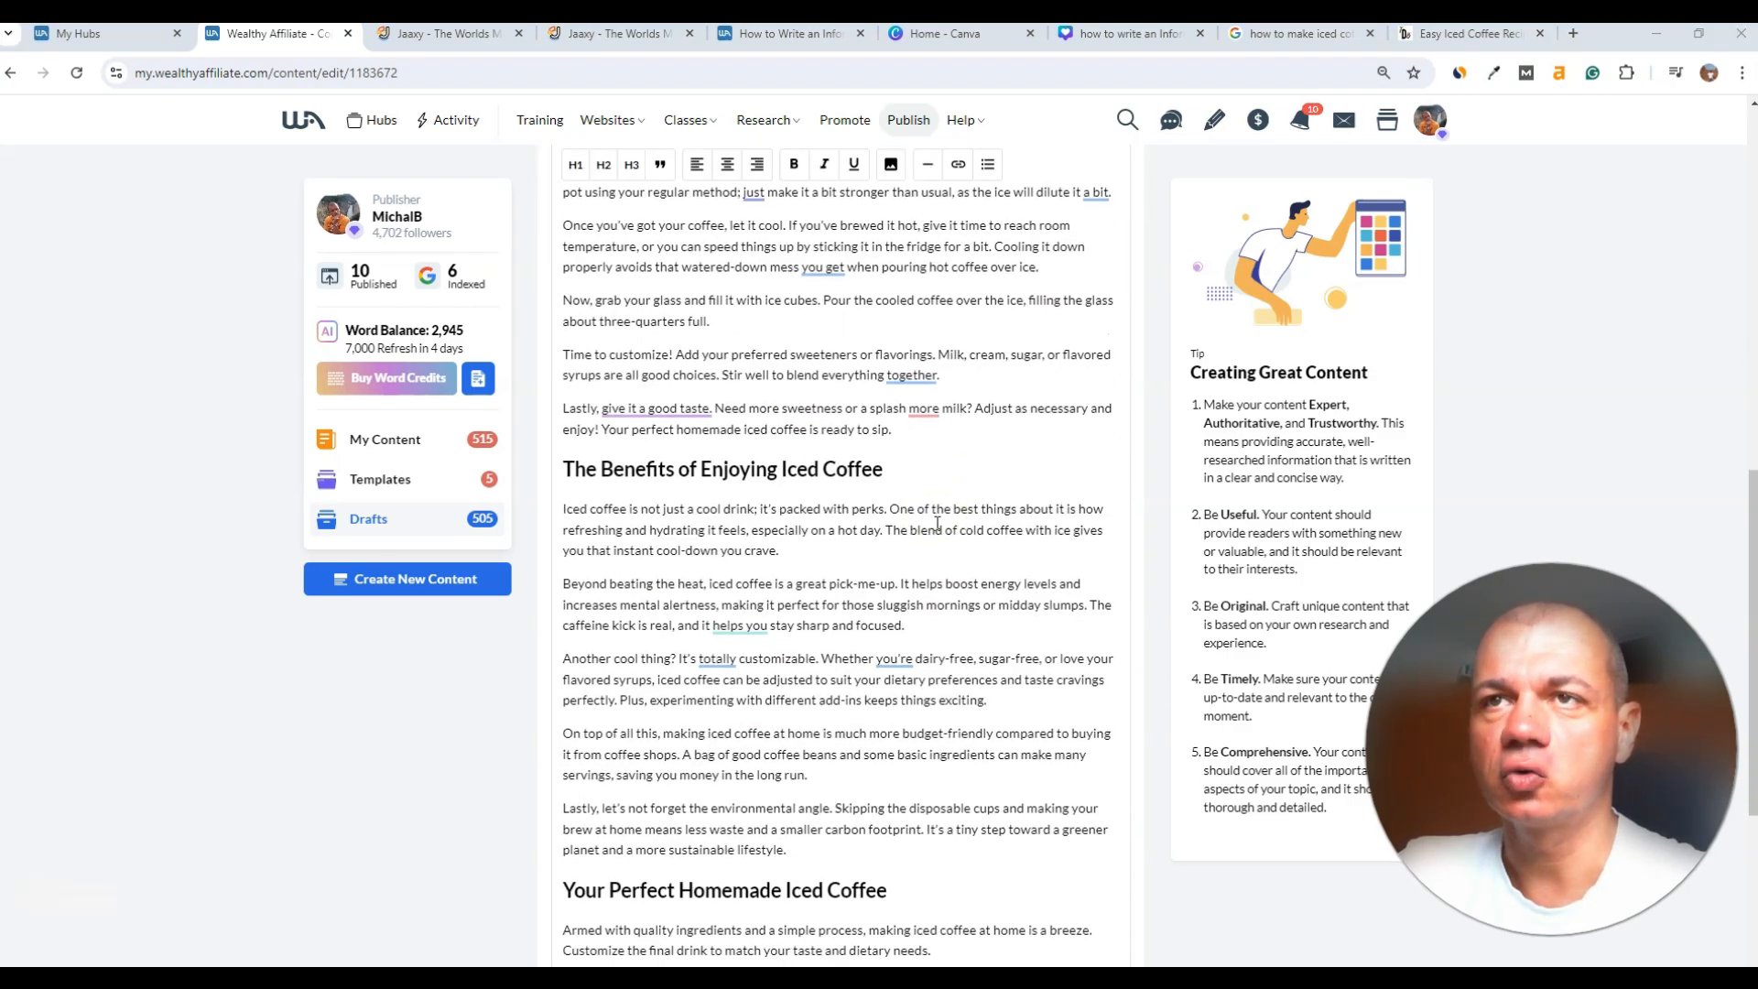
pyautogui.click(886, 529)
pyautogui.press('Return')
pyautogui.scroll(-1, 923, 556)
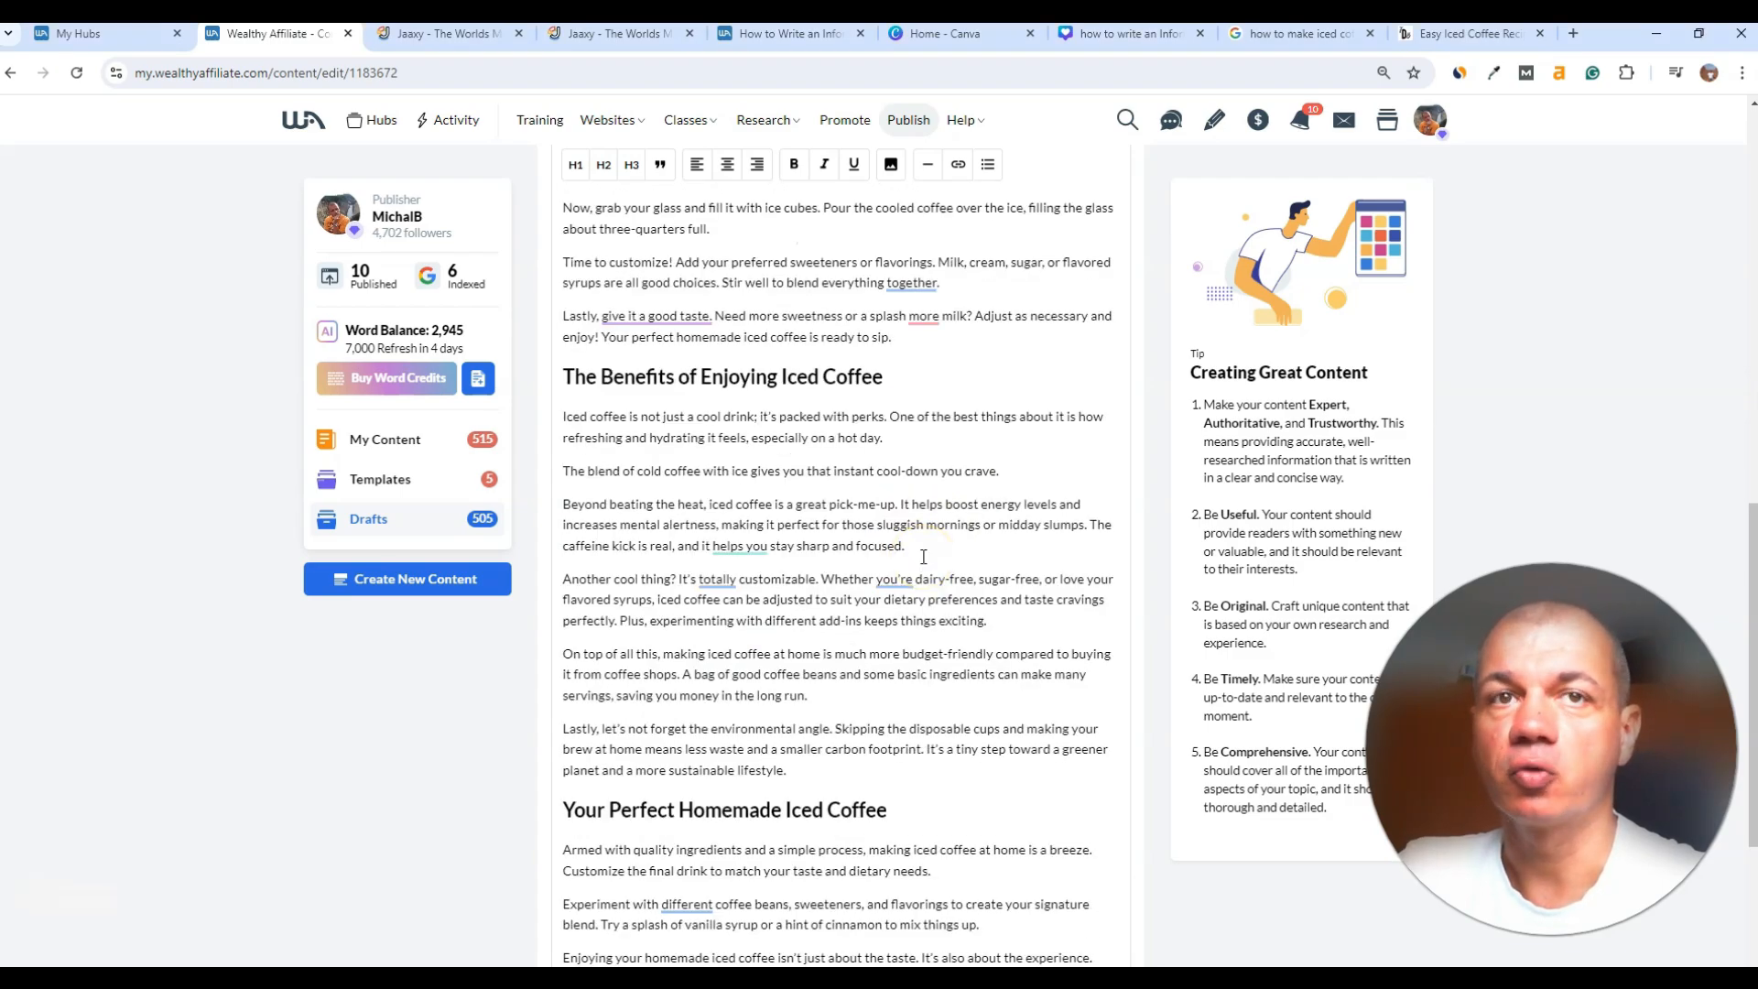
# Step: Start new paragraphs in the benefits section at "Plus, experimenting with different add-ins" and "A bag of good coffee beans"
pyautogui.click(619, 620)
pyautogui.press('Return')
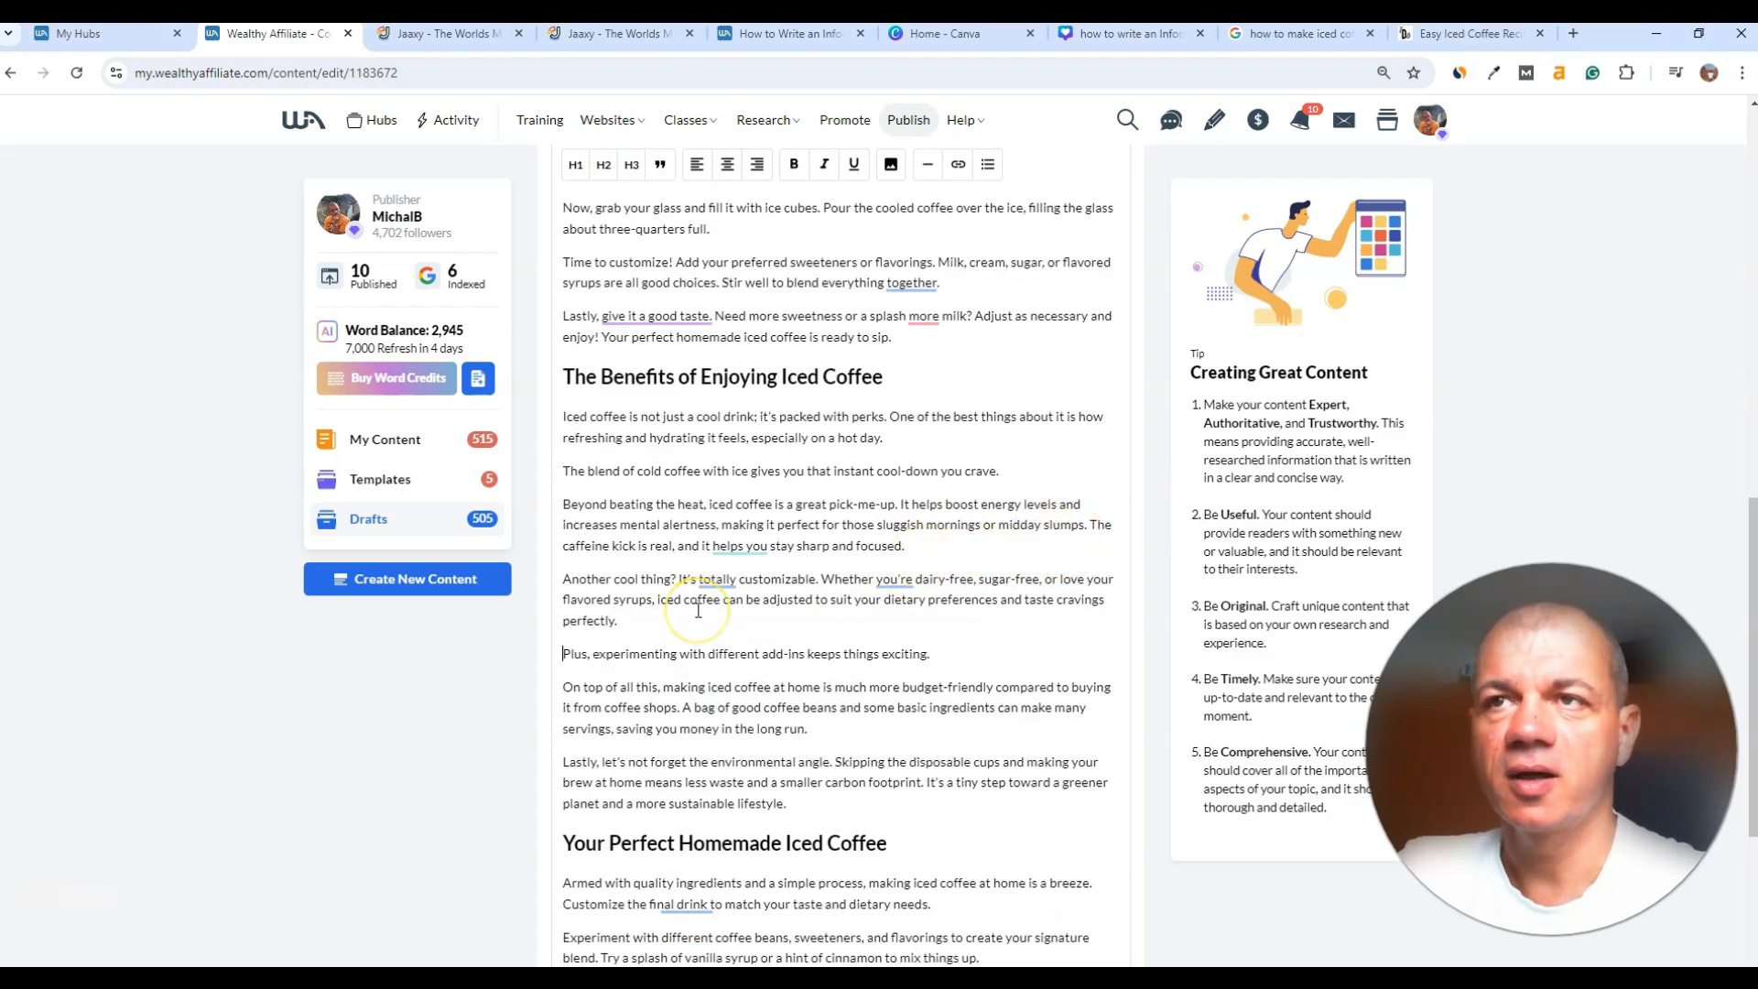
pyautogui.scroll(-2, 697, 609)
pyautogui.click(683, 520)
pyautogui.press('Return')
pyautogui.scroll(-2, 810, 533)
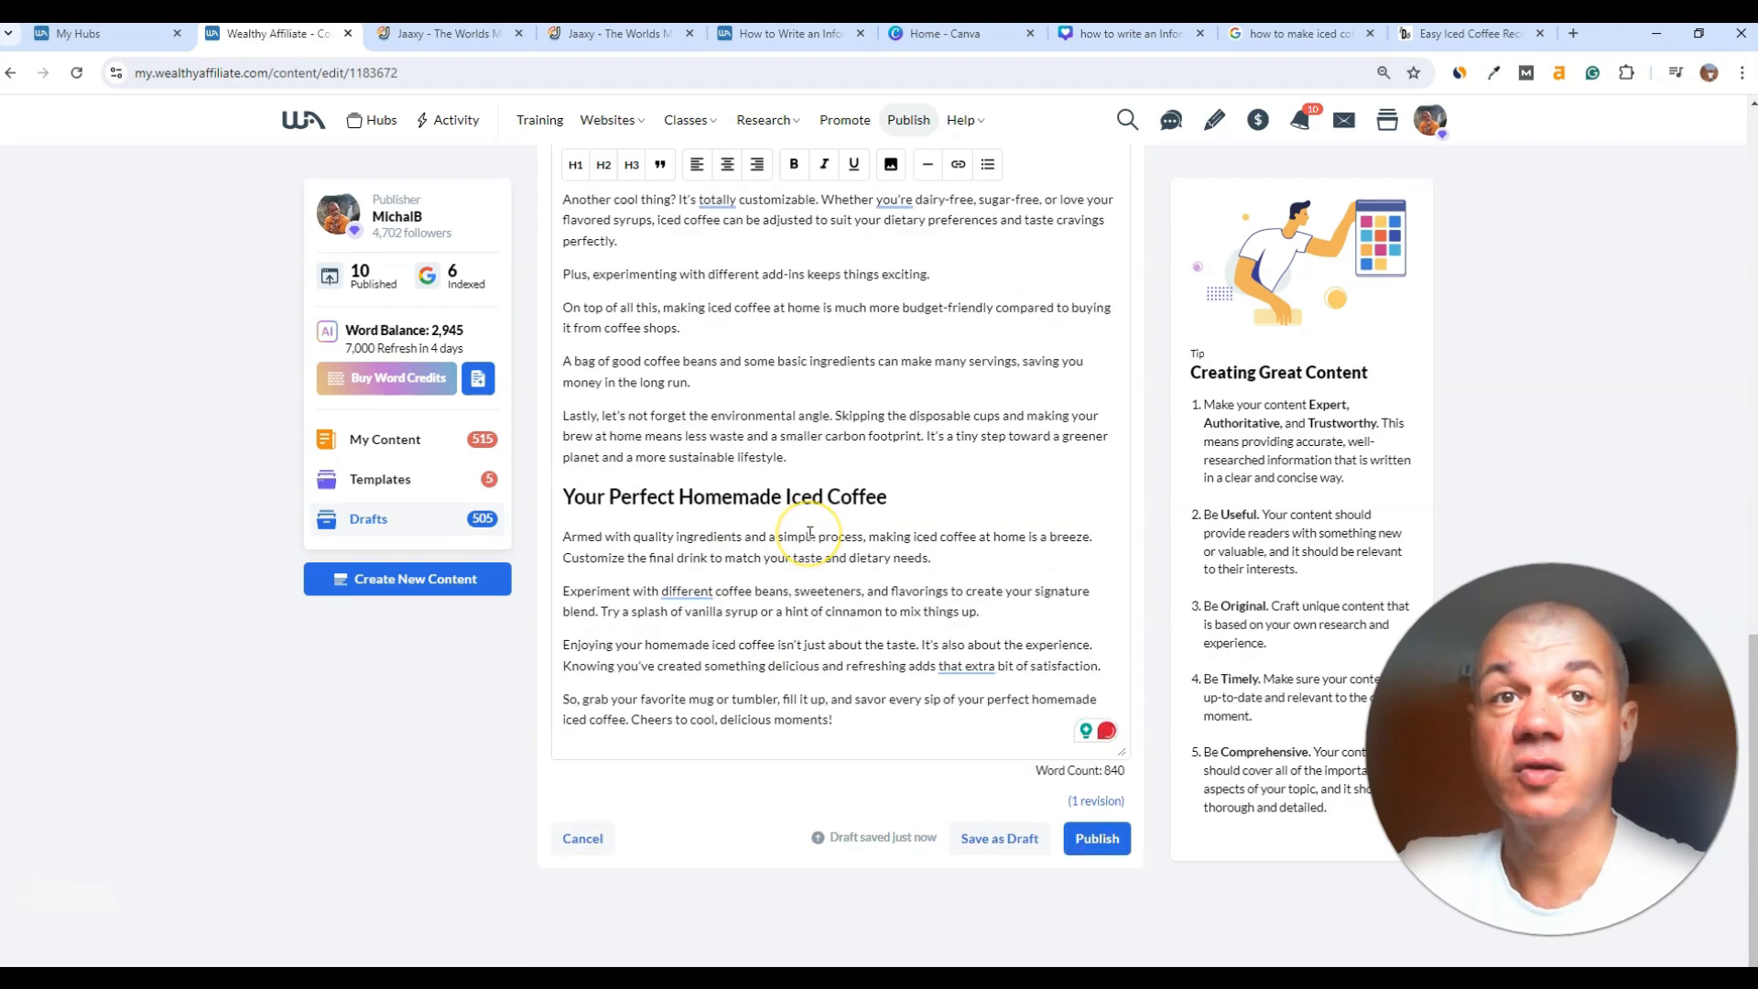
# Step: Publish the article as a post on the sab-backup.siterubix.com website
pyautogui.click(980, 839)
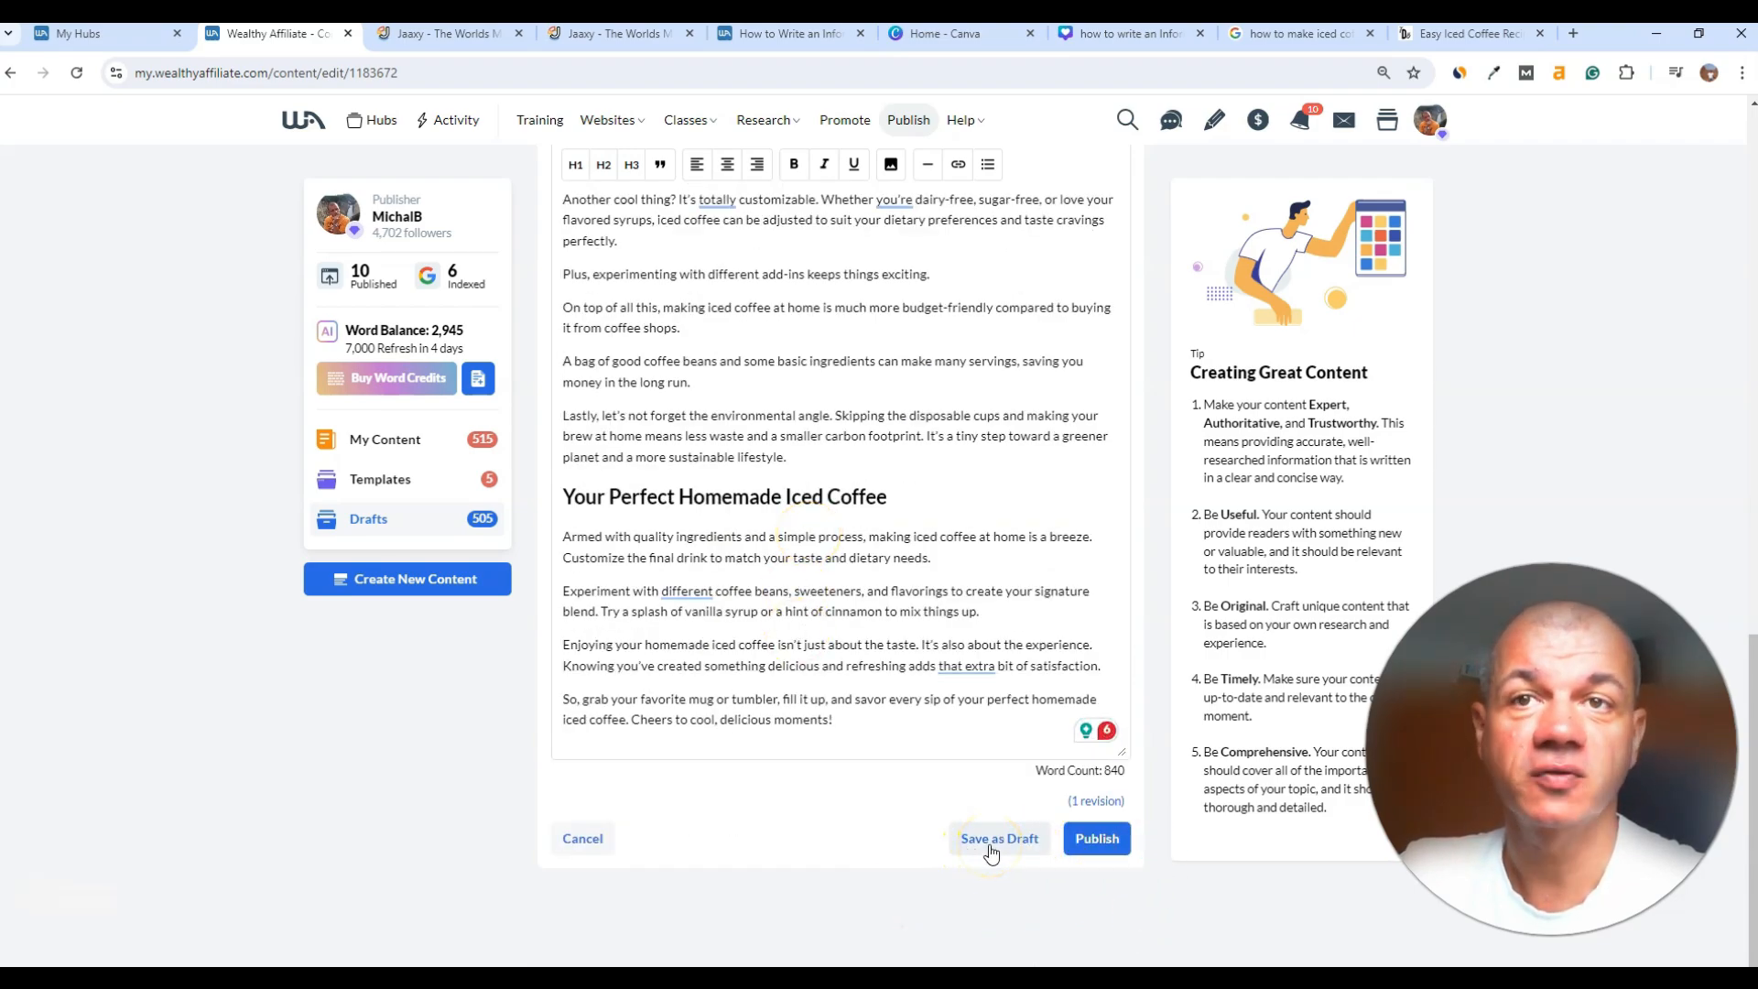
pyautogui.click(1099, 842)
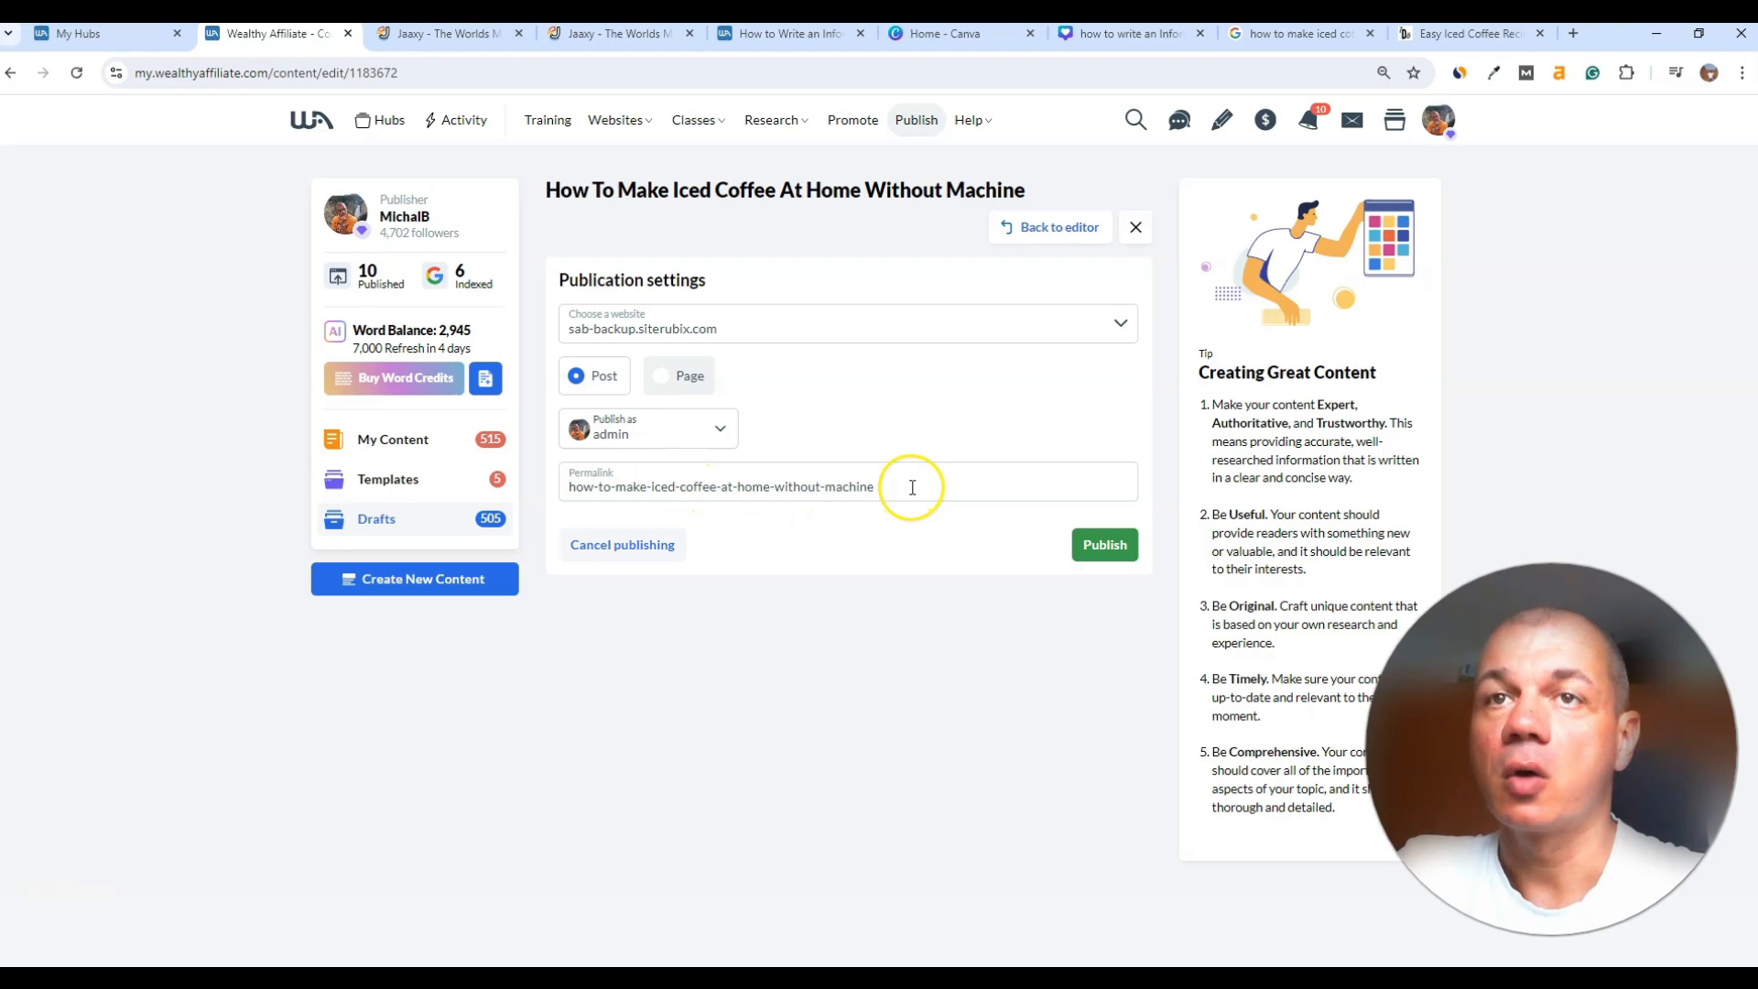
pyautogui.click(1103, 544)
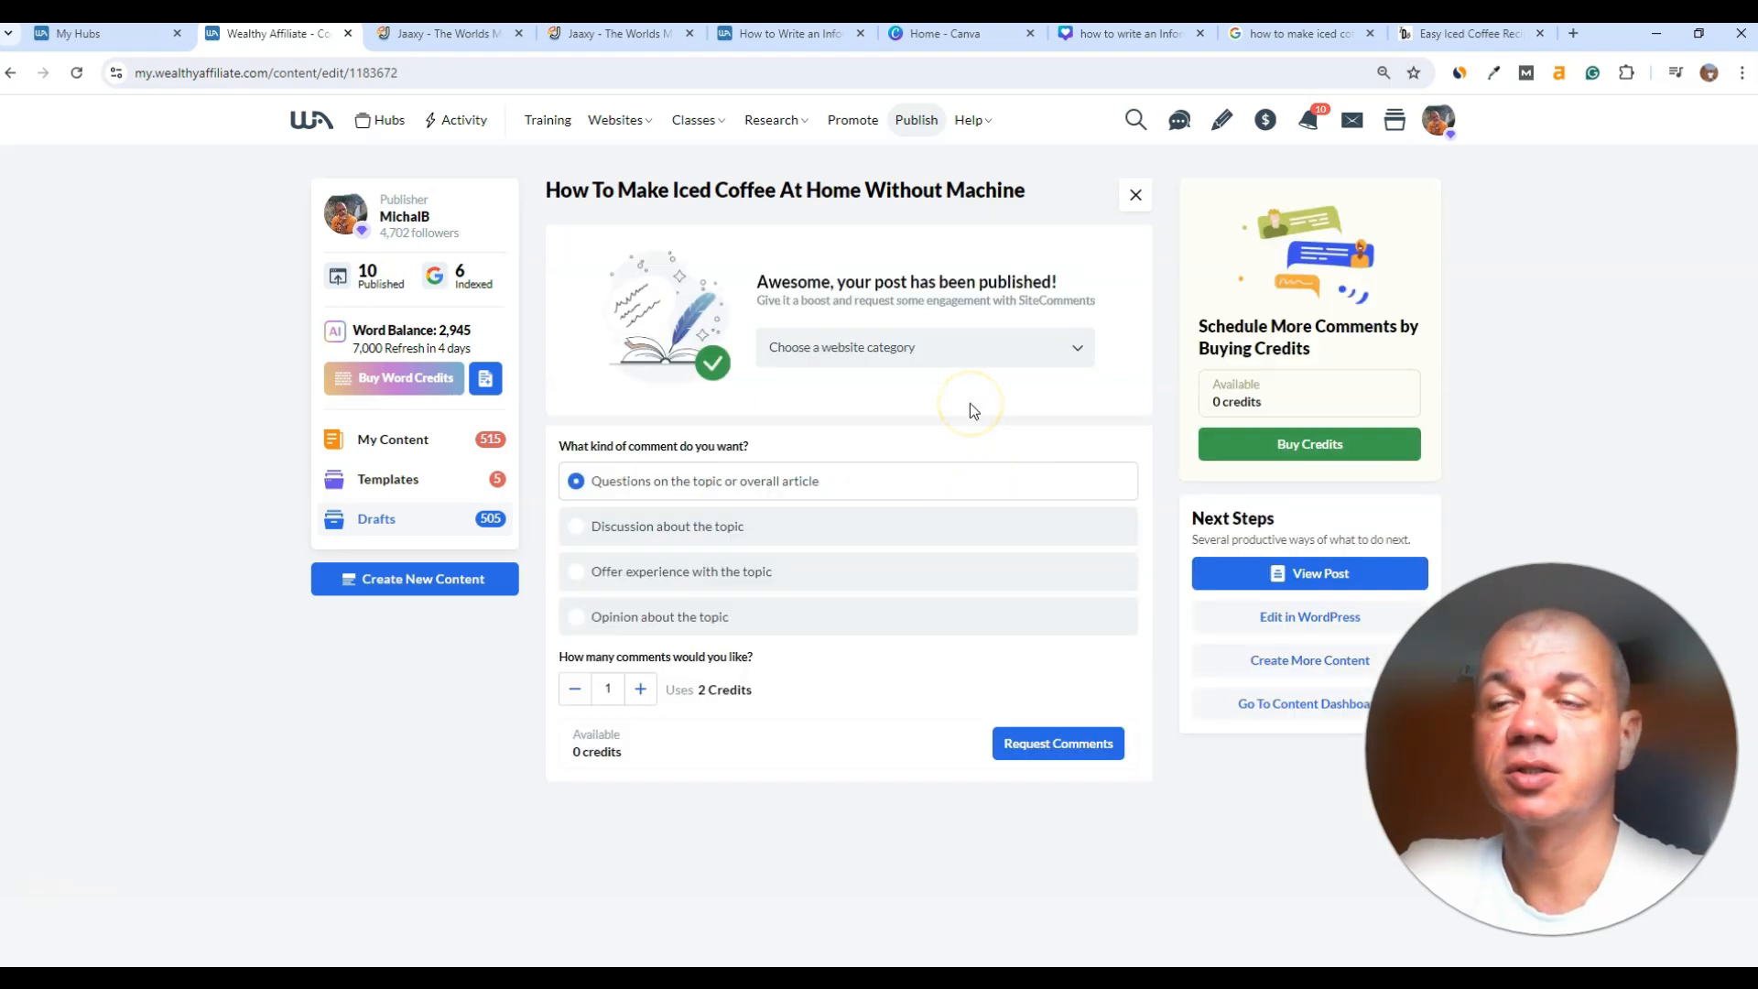
# Step: View the published iced coffee post on the website and examine its sections and paragraph layout
pyautogui.click(1305, 573)
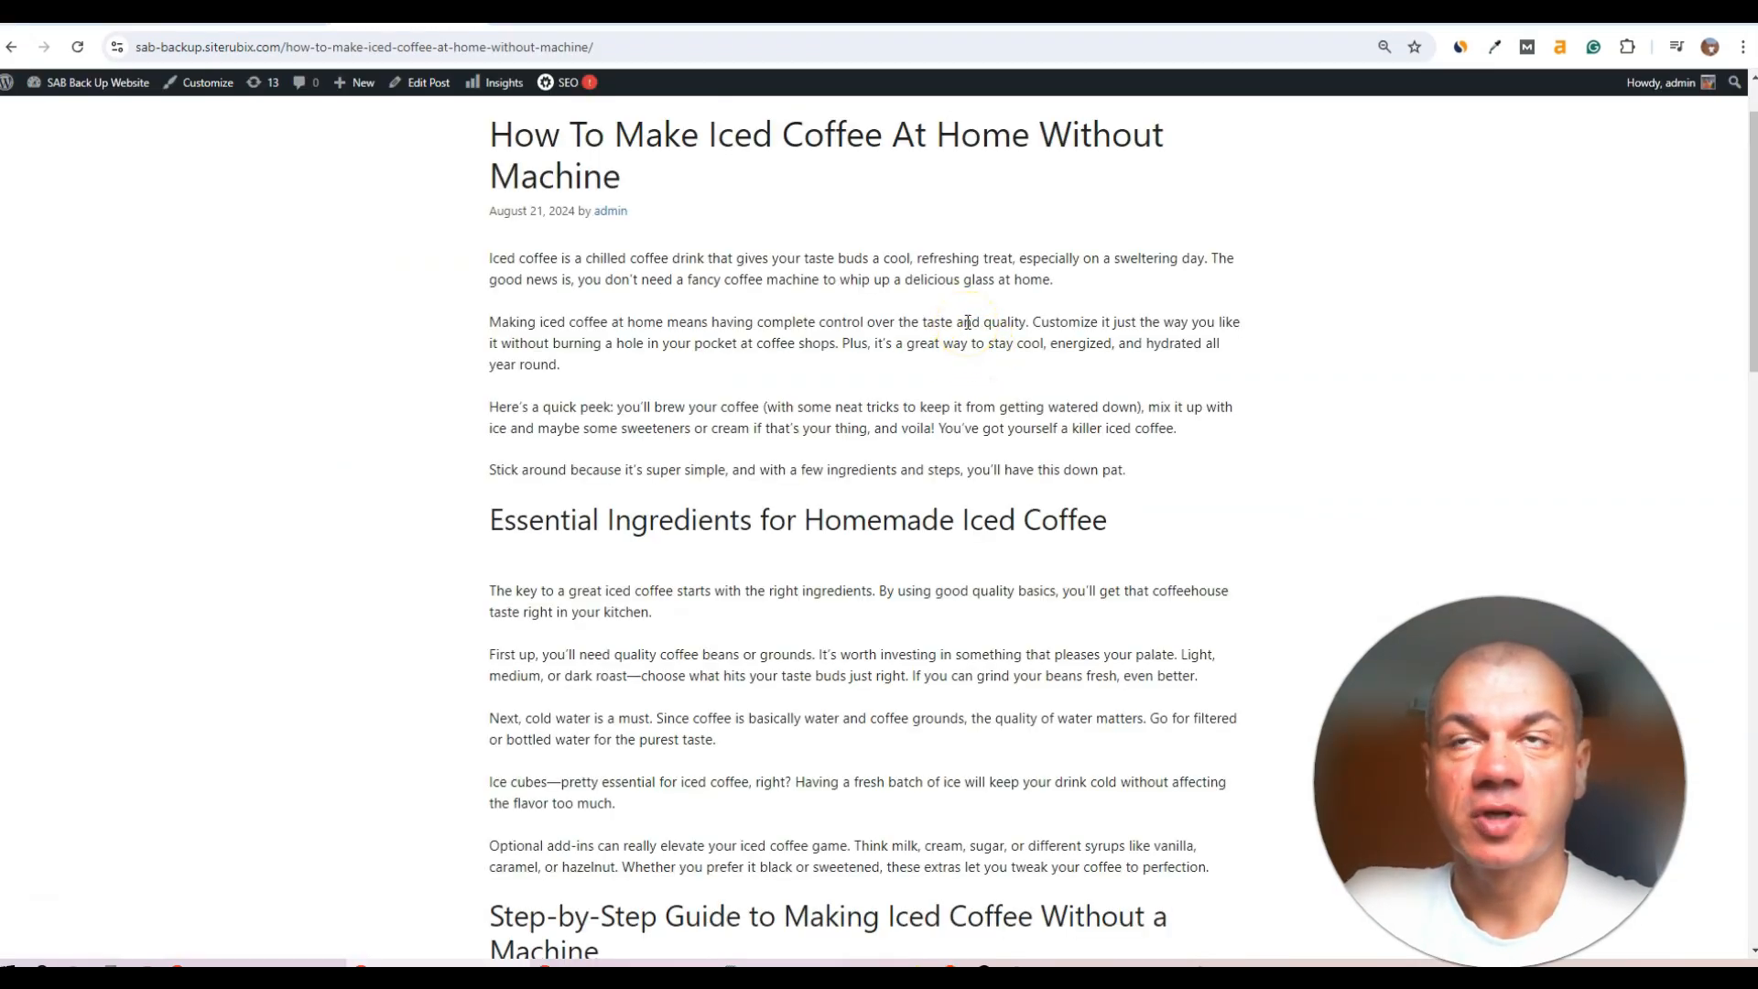
pyautogui.scroll(-5, 879, 383)
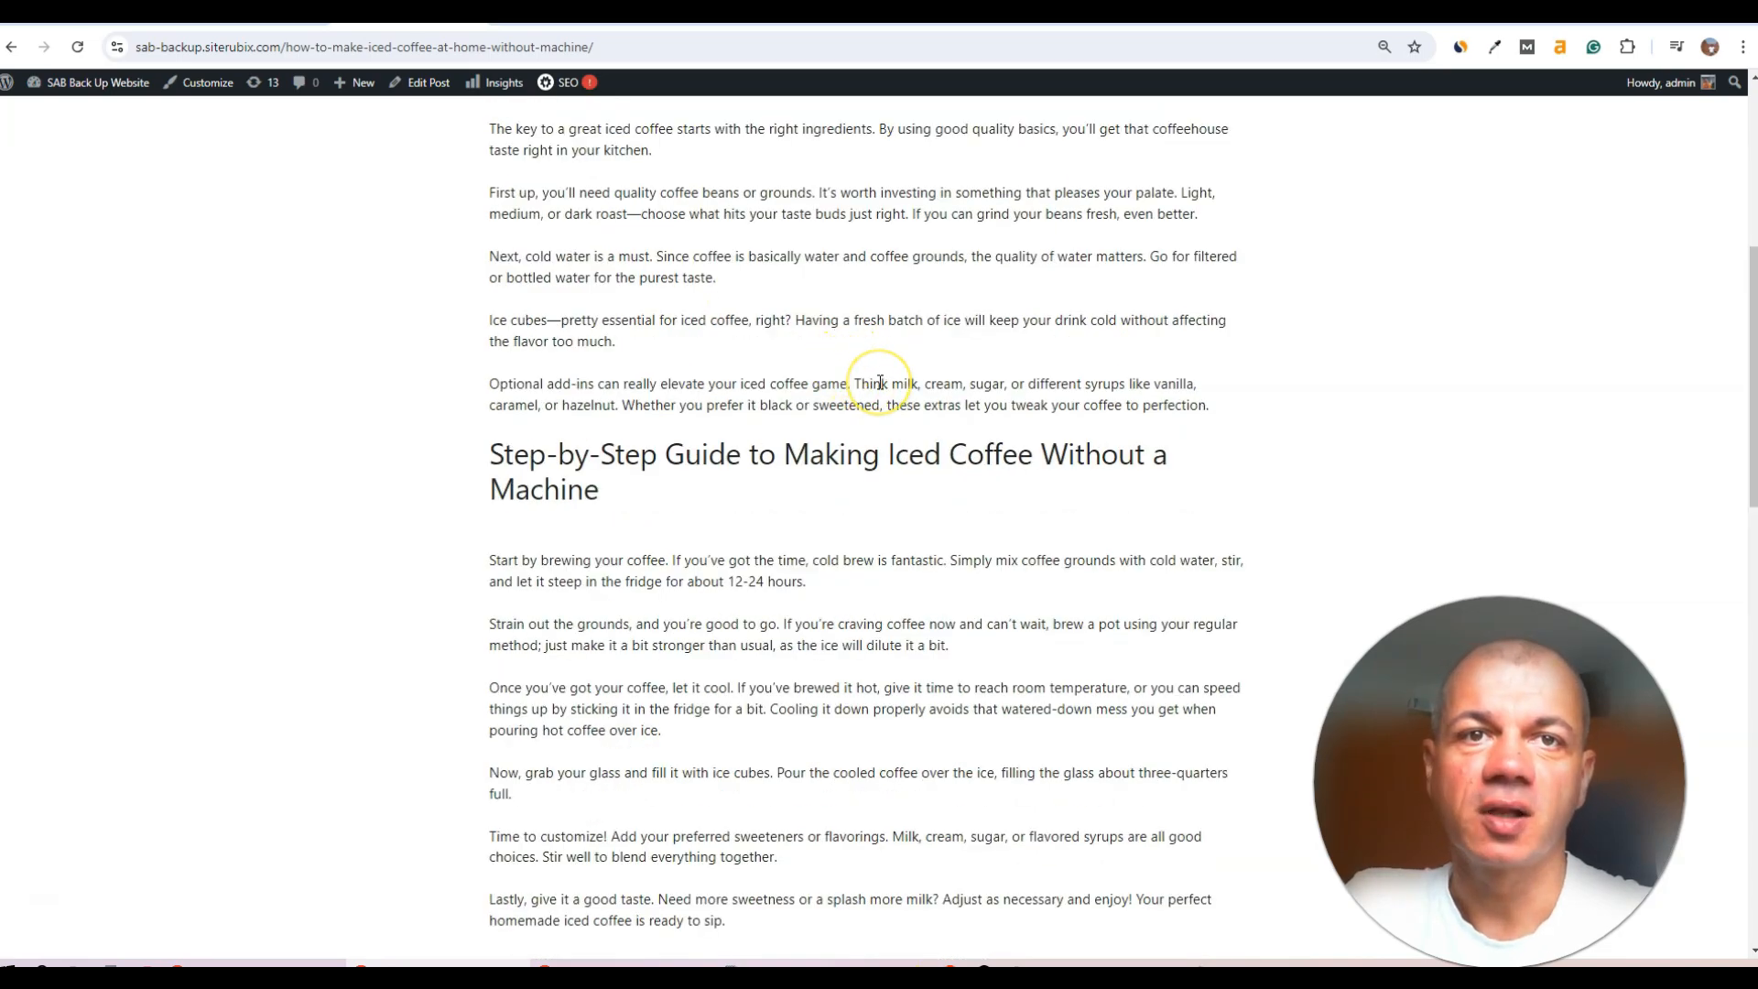
pyautogui.scroll(-4, 879, 383)
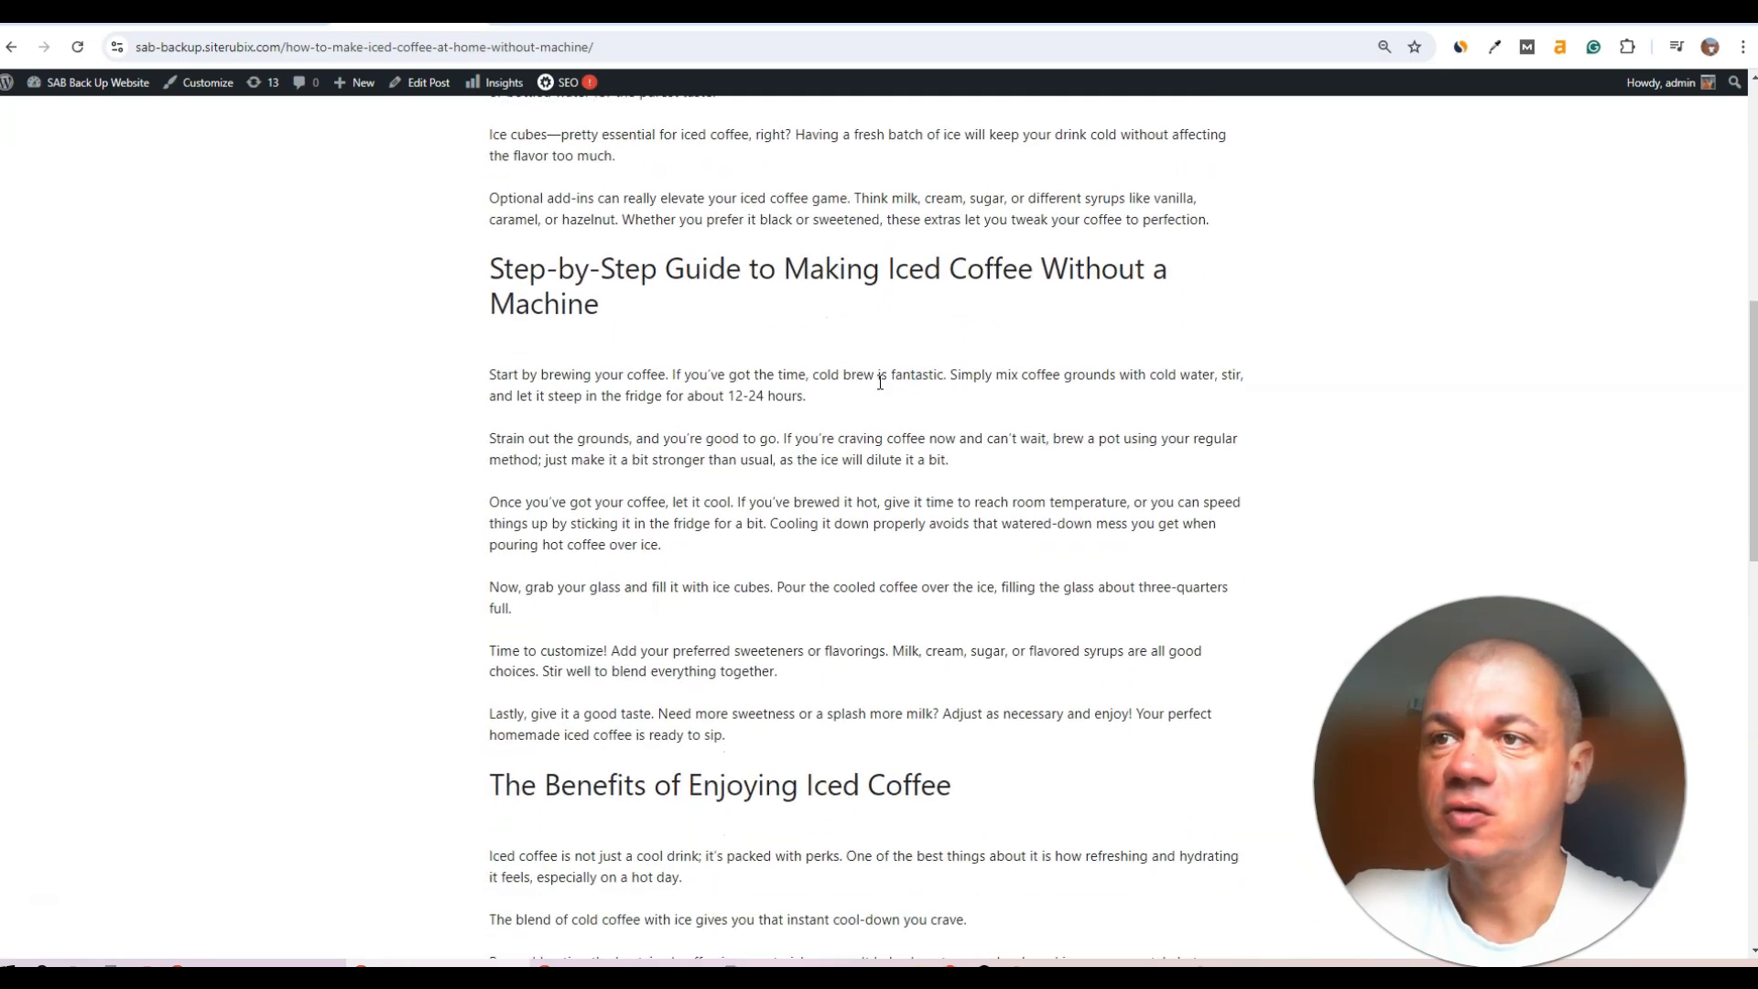
pyautogui.scroll(-8, 879, 385)
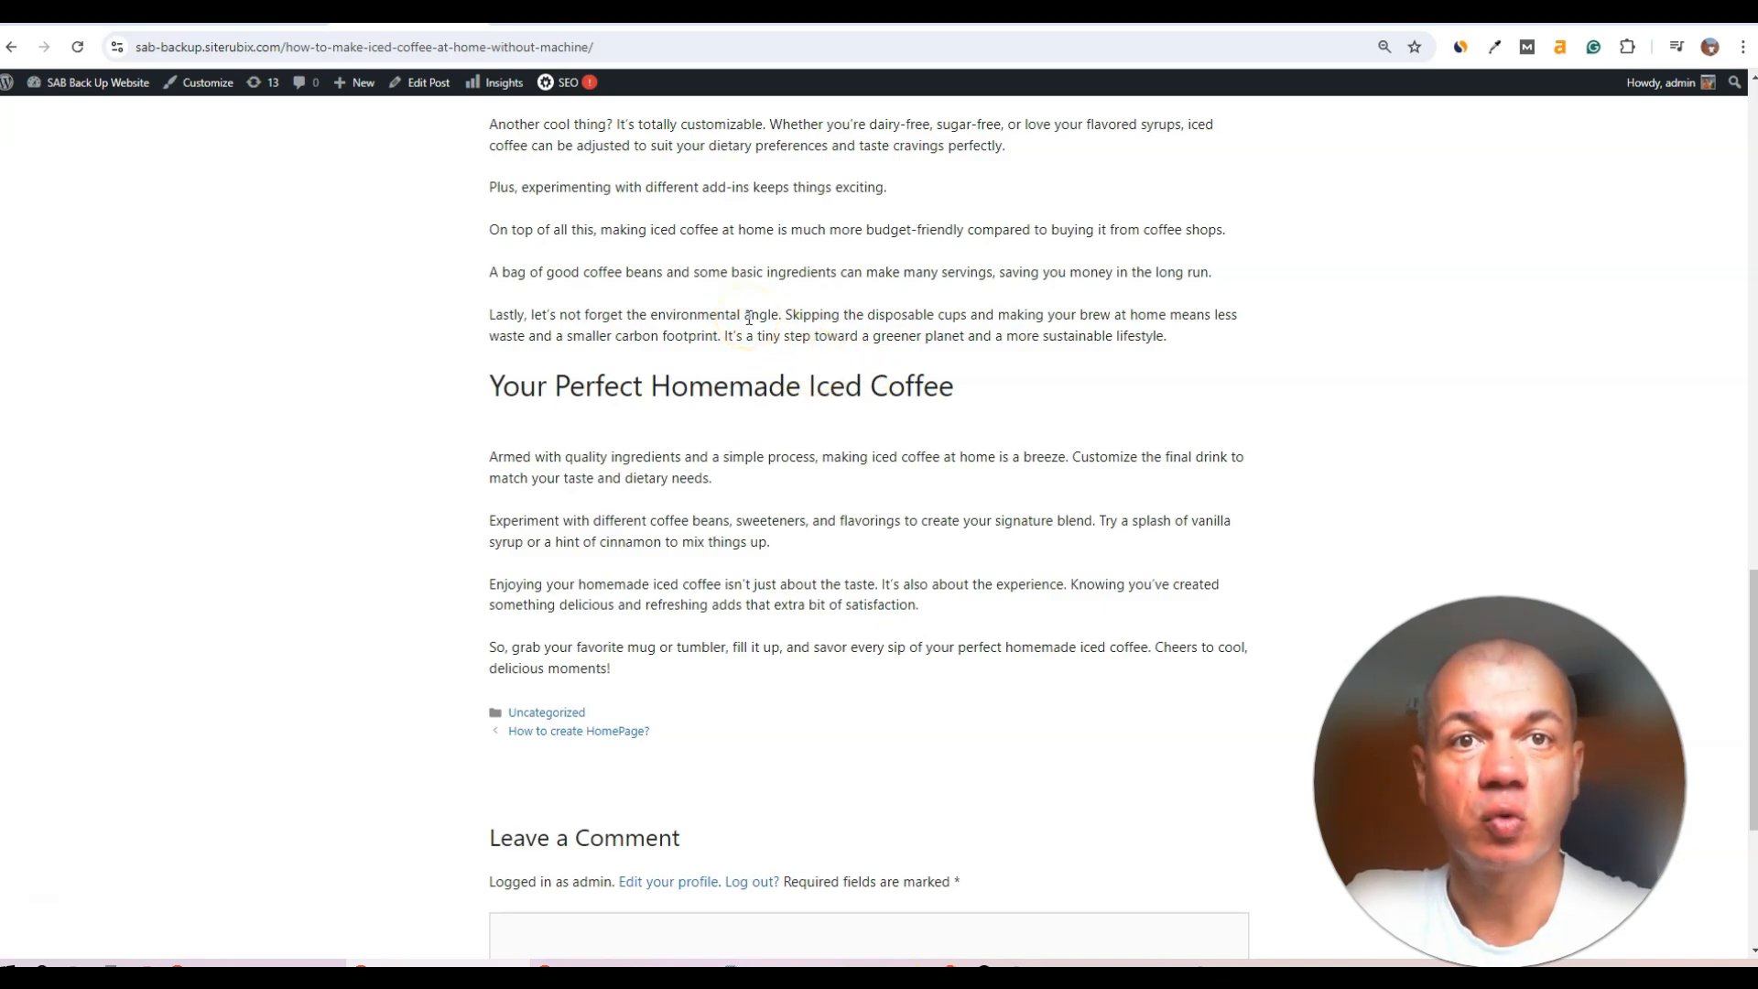
pyautogui.scroll(2, 747, 330)
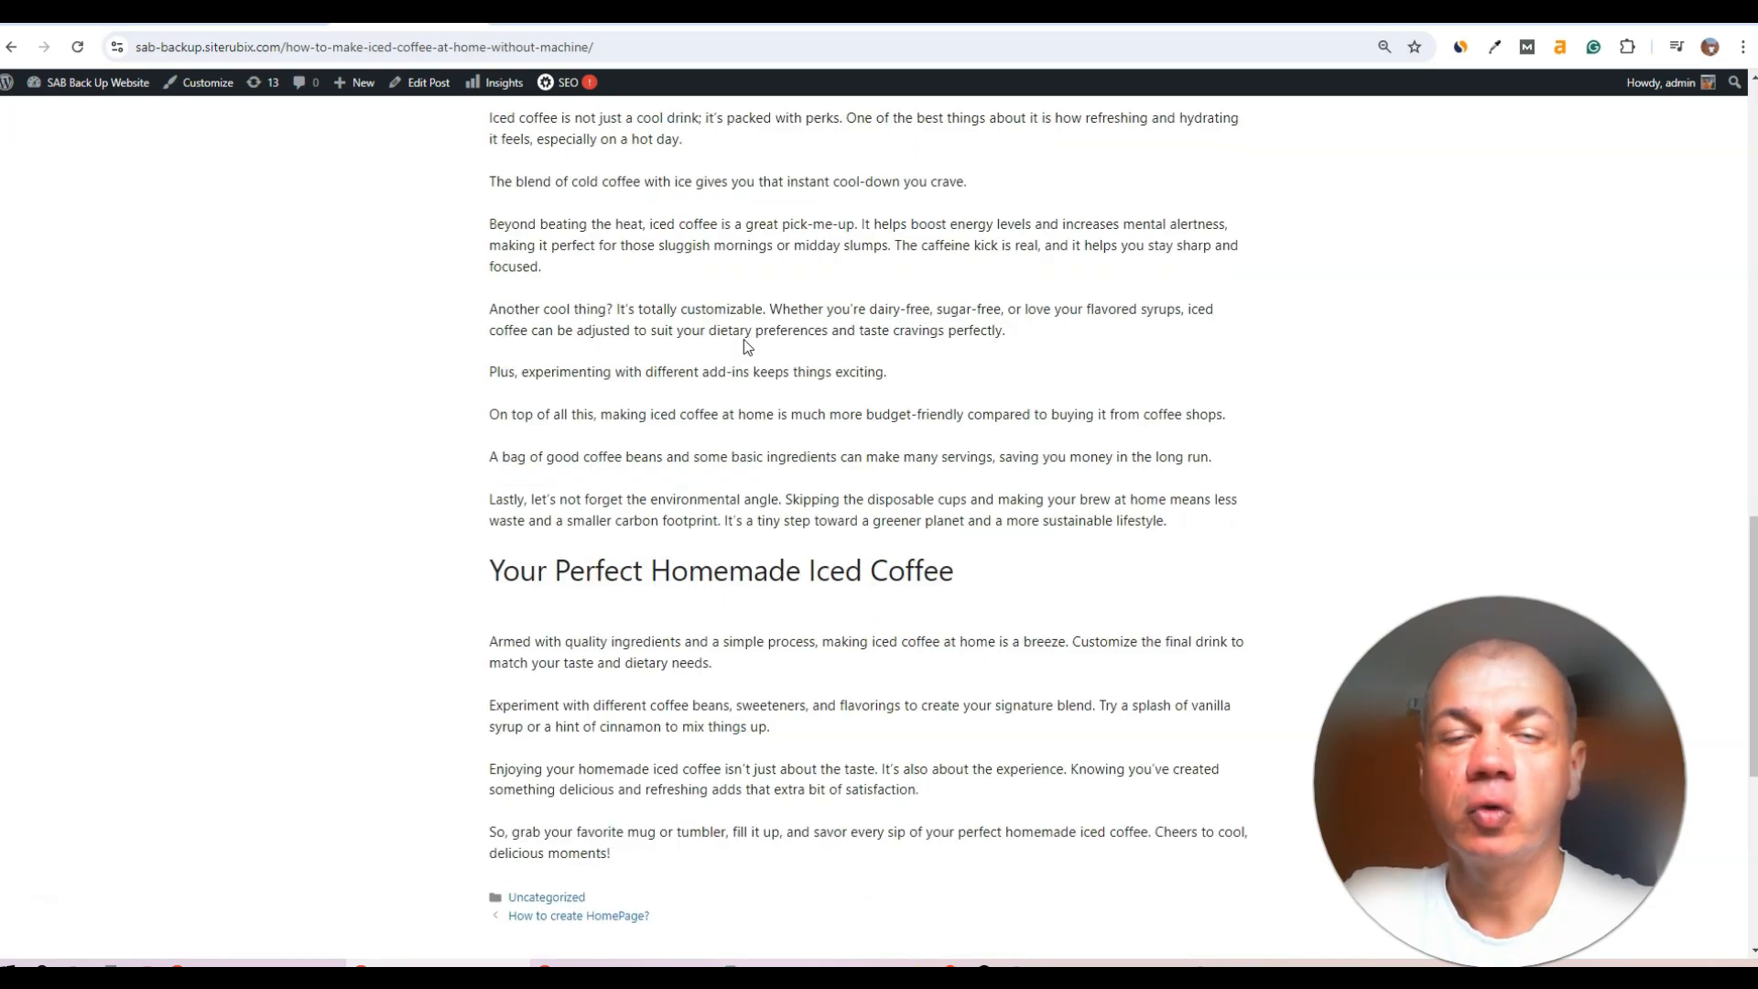
pyautogui.scroll(2, 743, 339)
pyautogui.scroll(1, 744, 339)
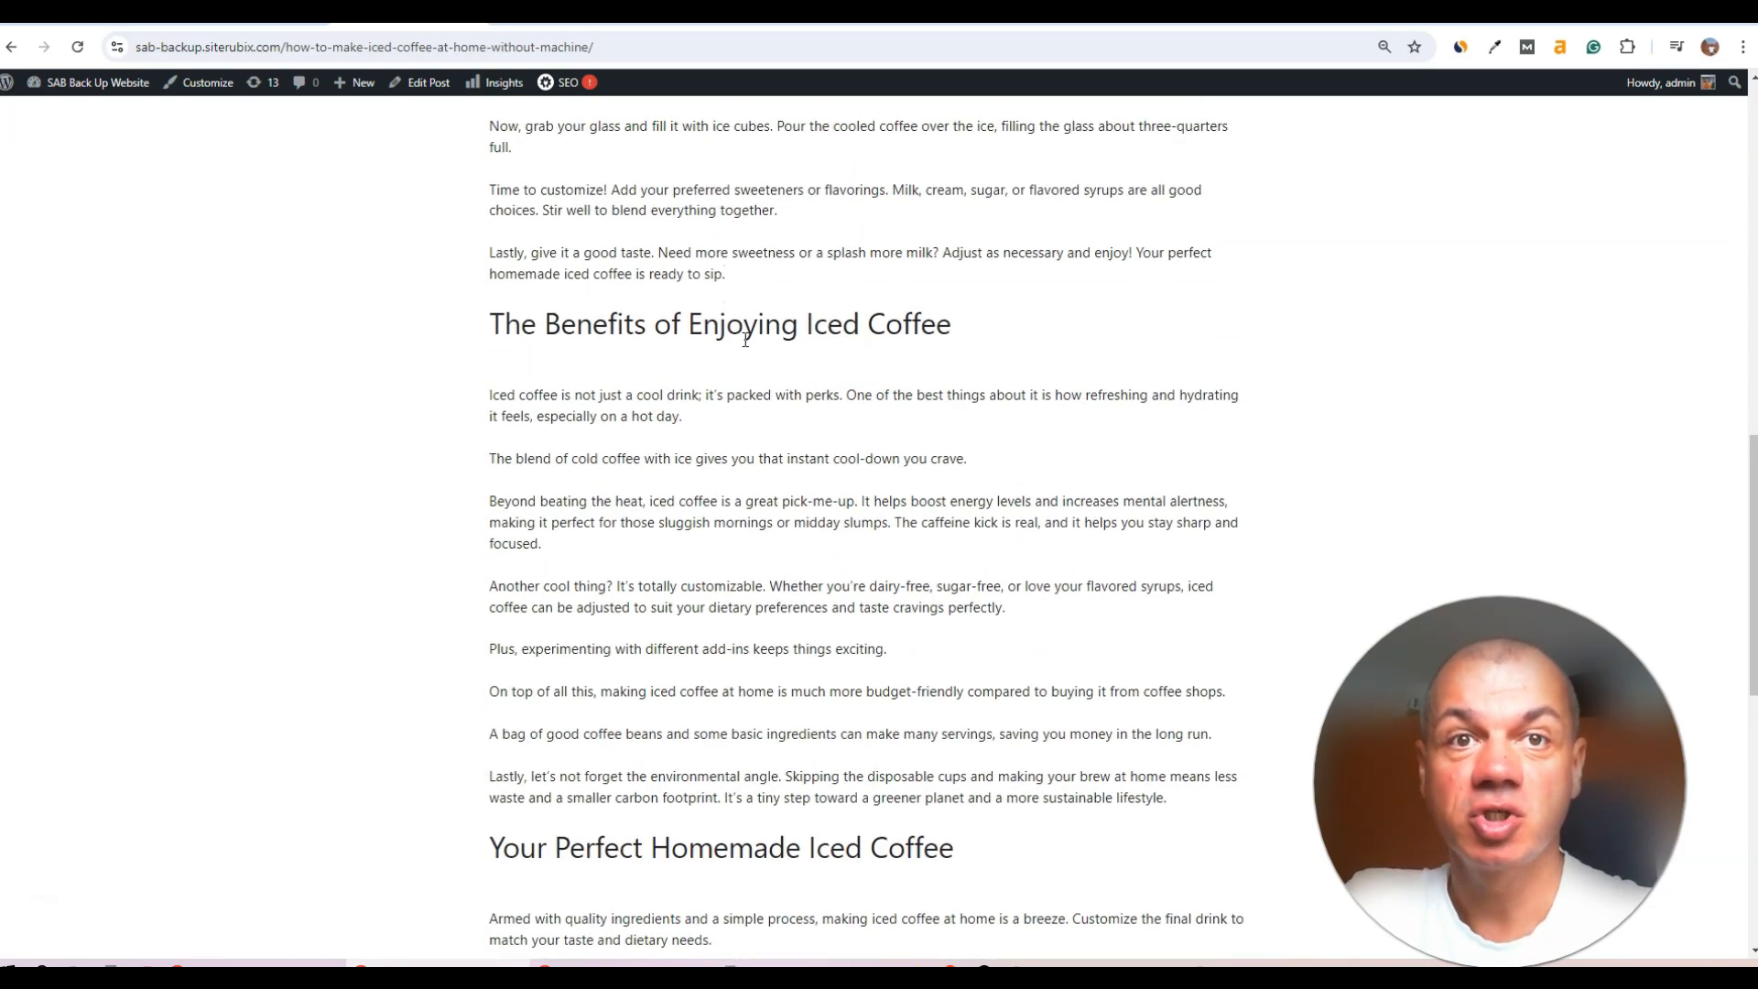
pyautogui.scroll(8, 745, 340)
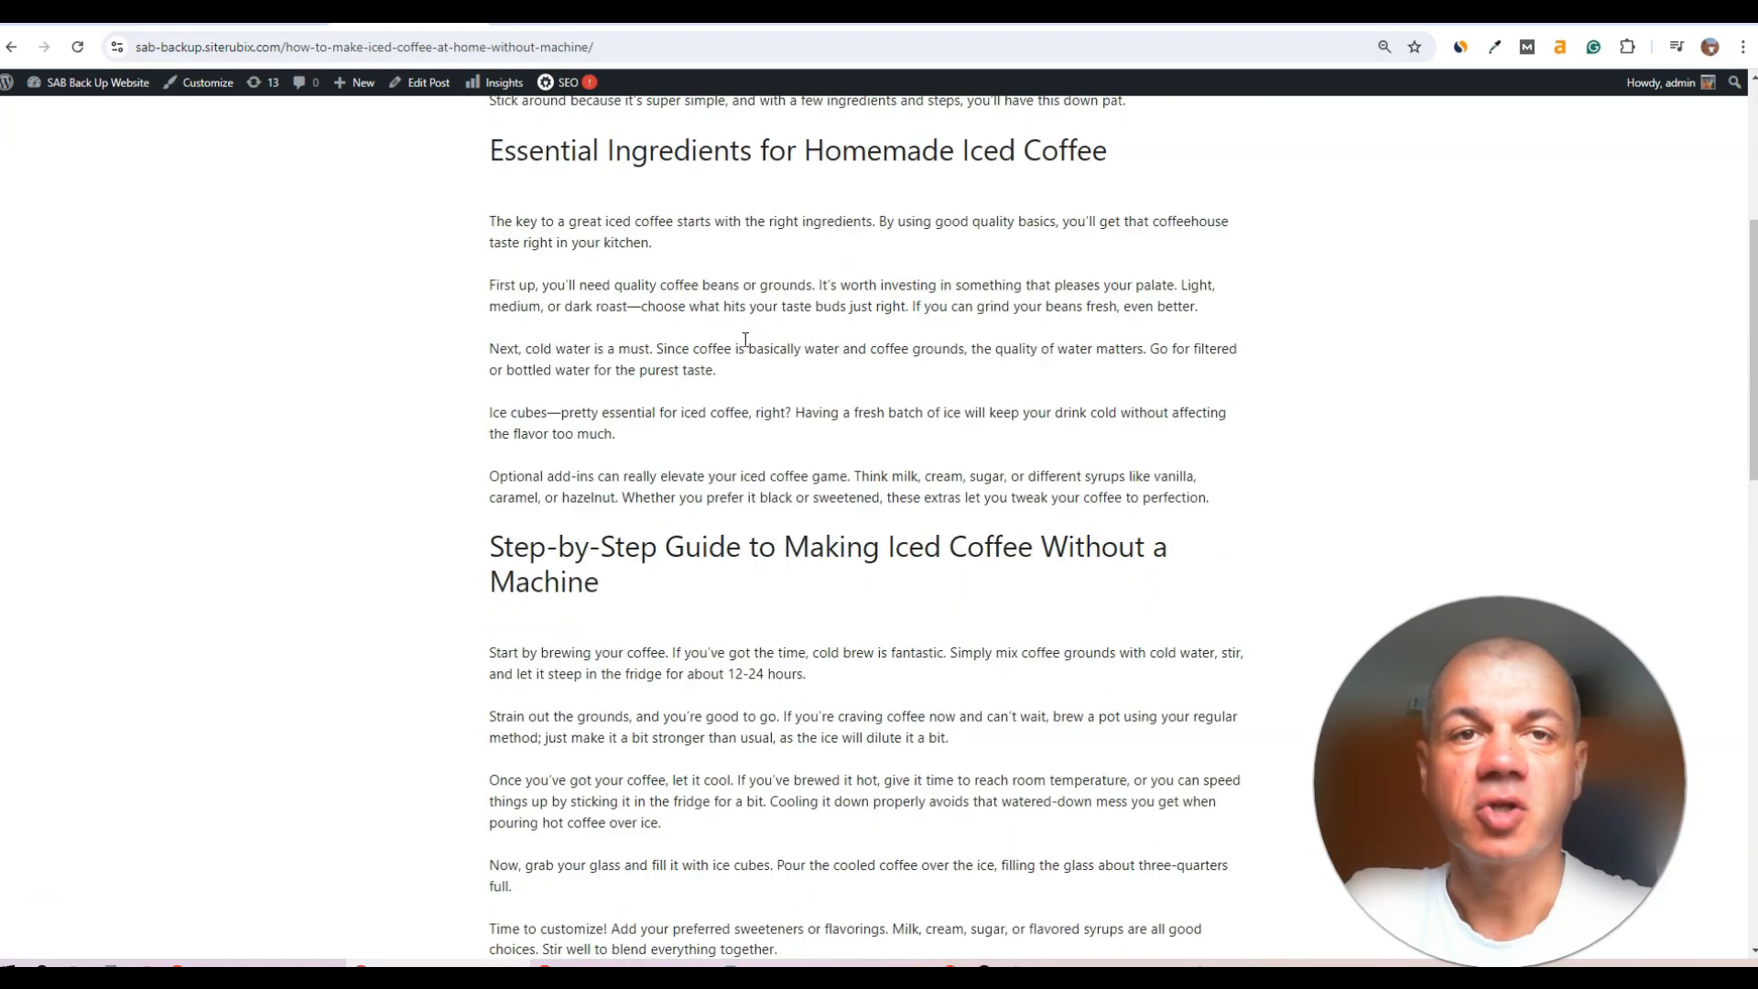
pyautogui.scroll(-3, 745, 339)
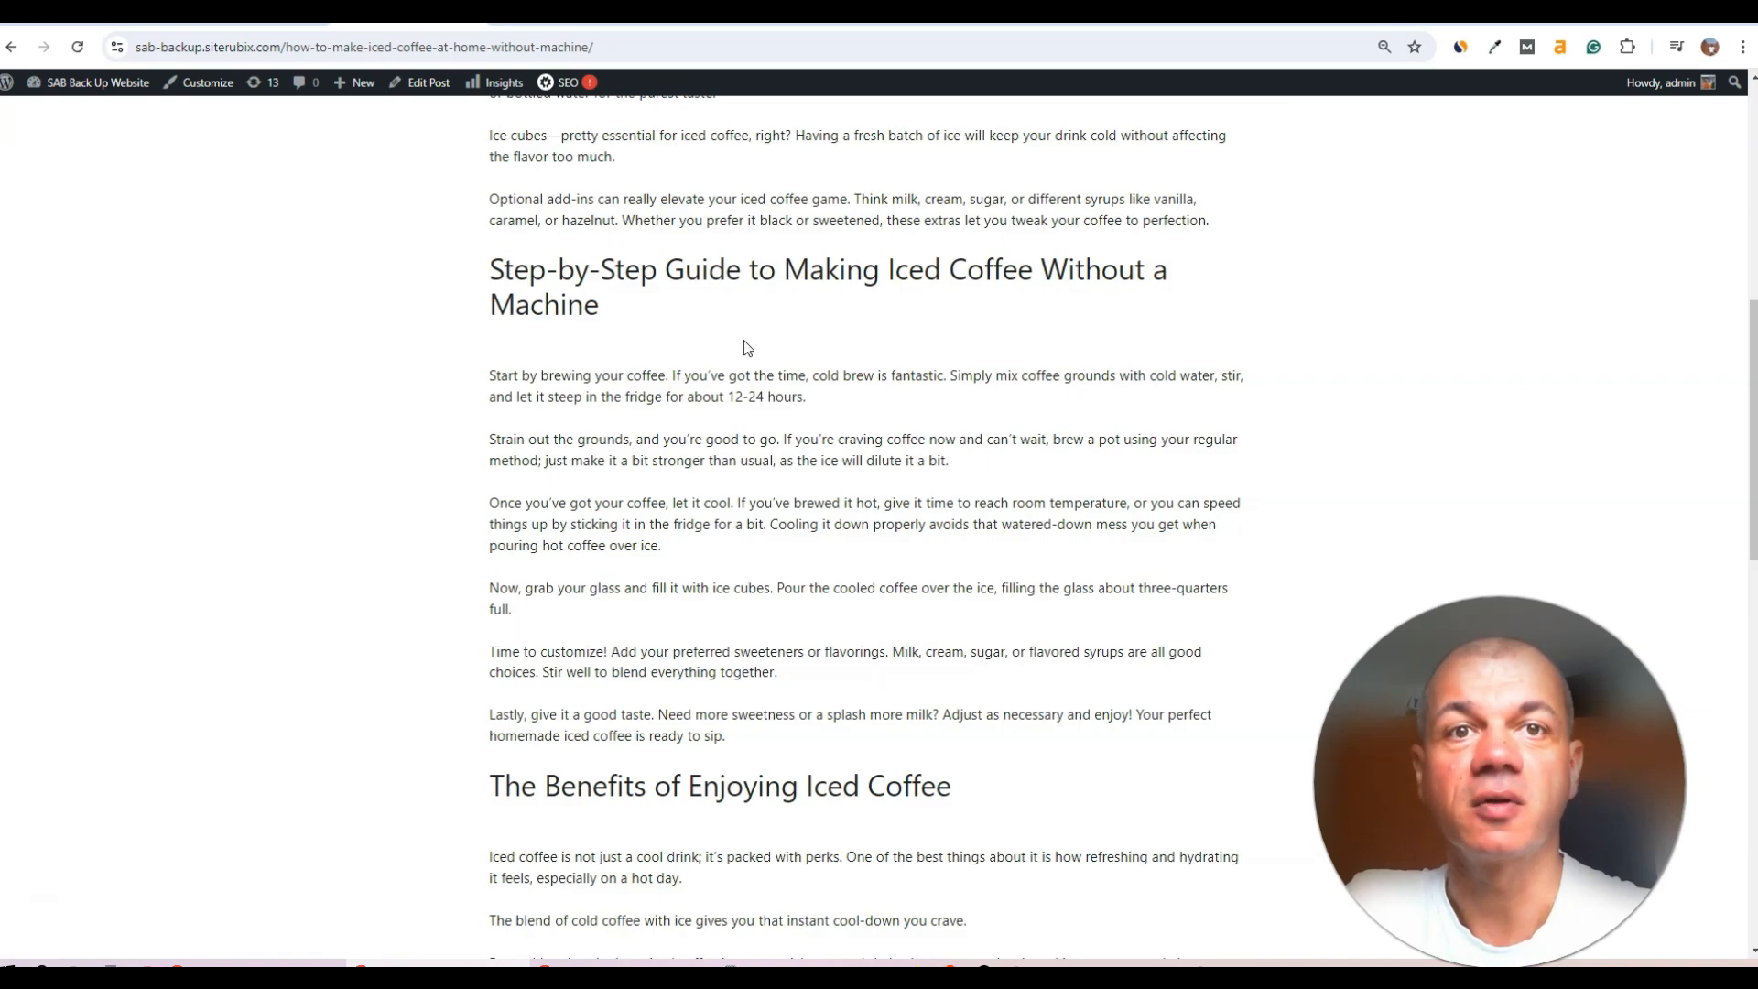
pyautogui.scroll(-7, 733, 494)
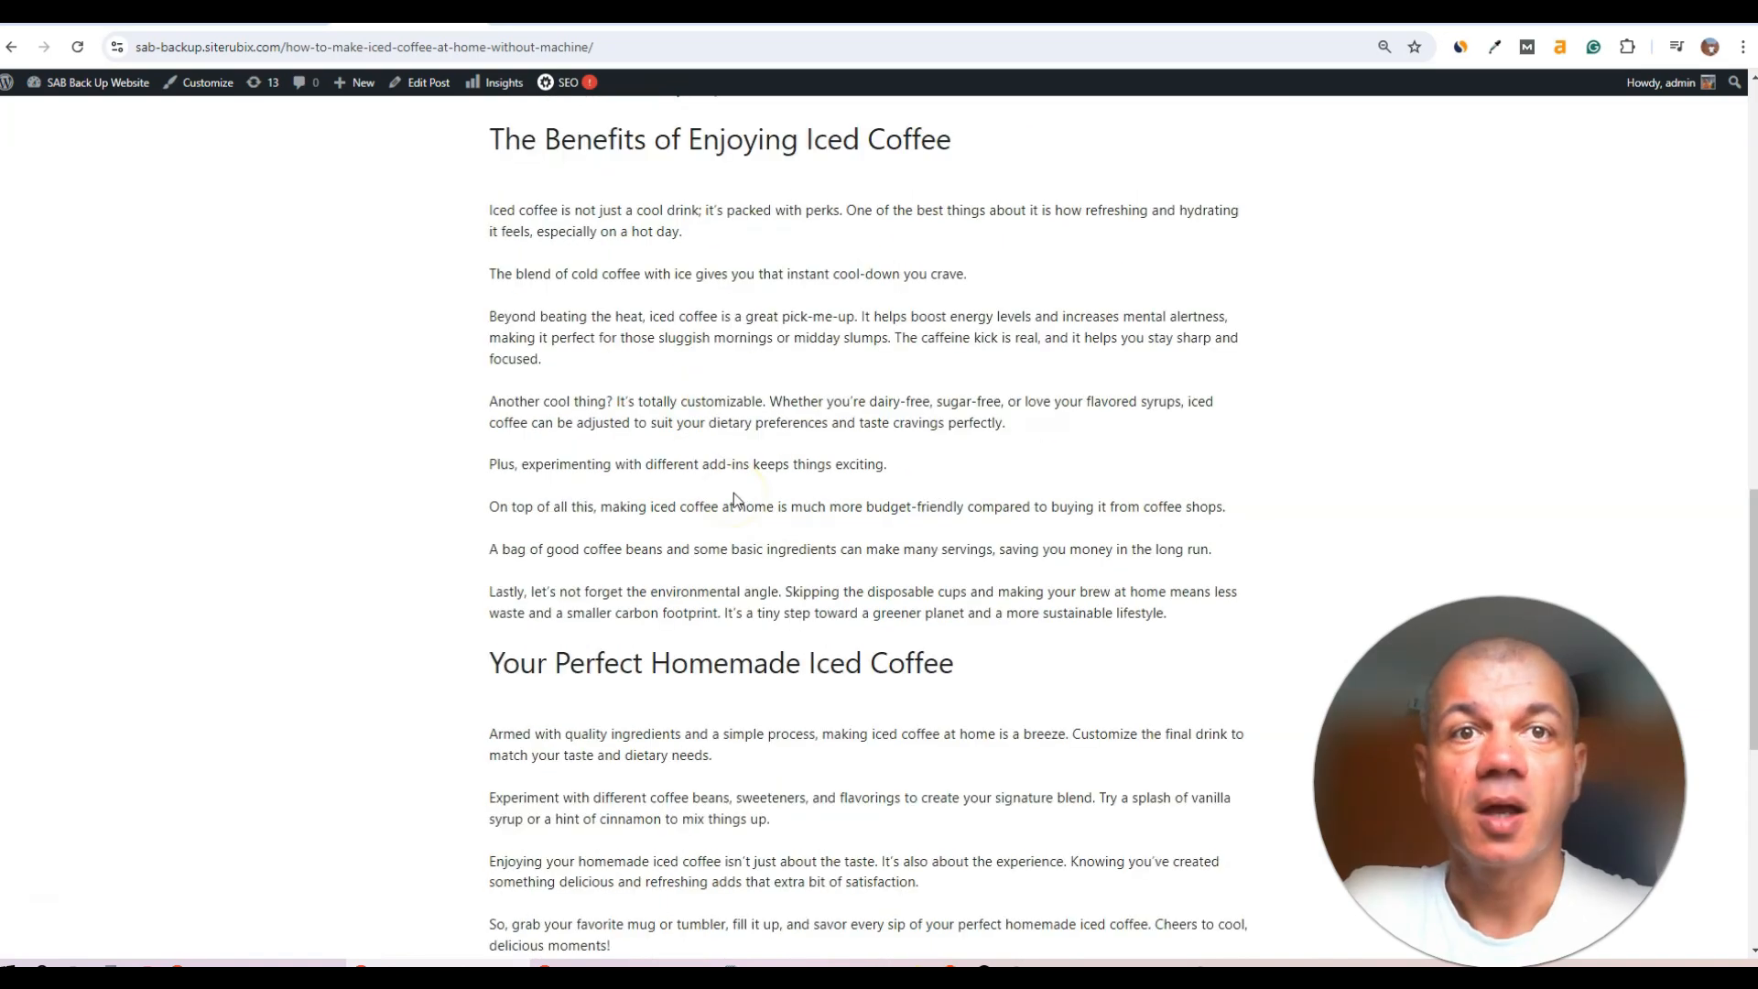